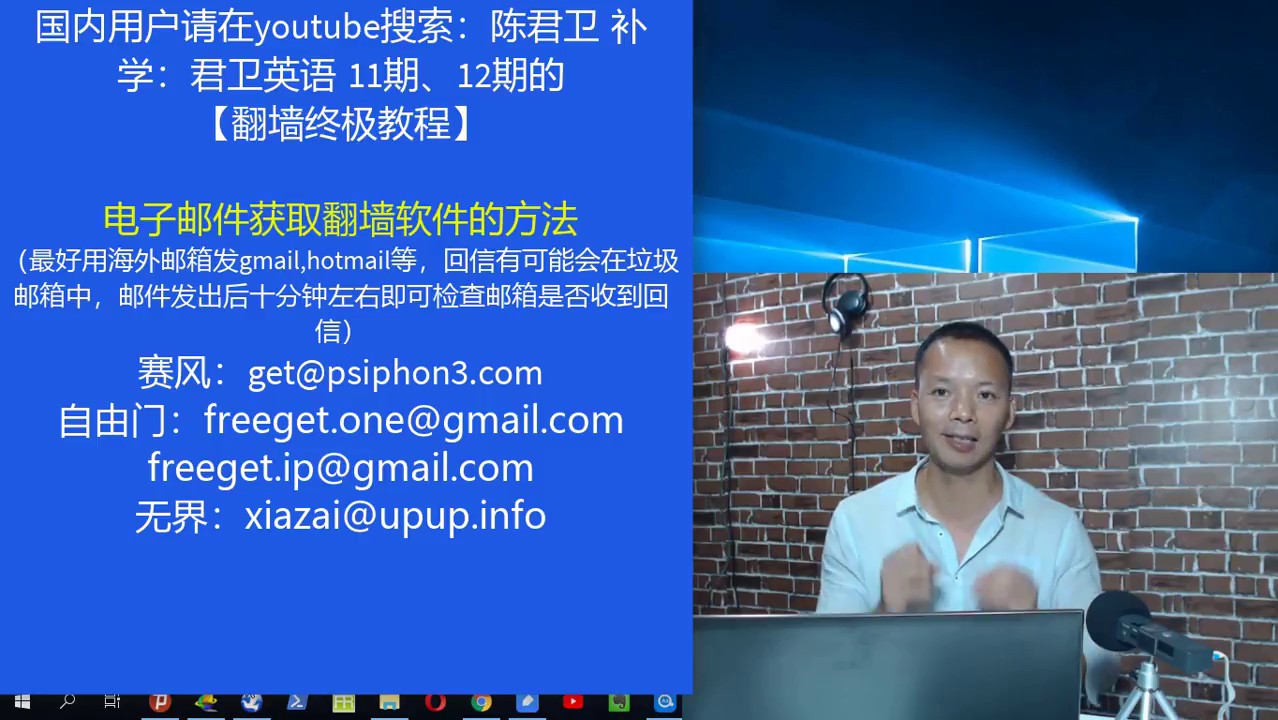
- Switch to Google Chrome with the YouTube home page and select the page's web address
left_click(249, 693)
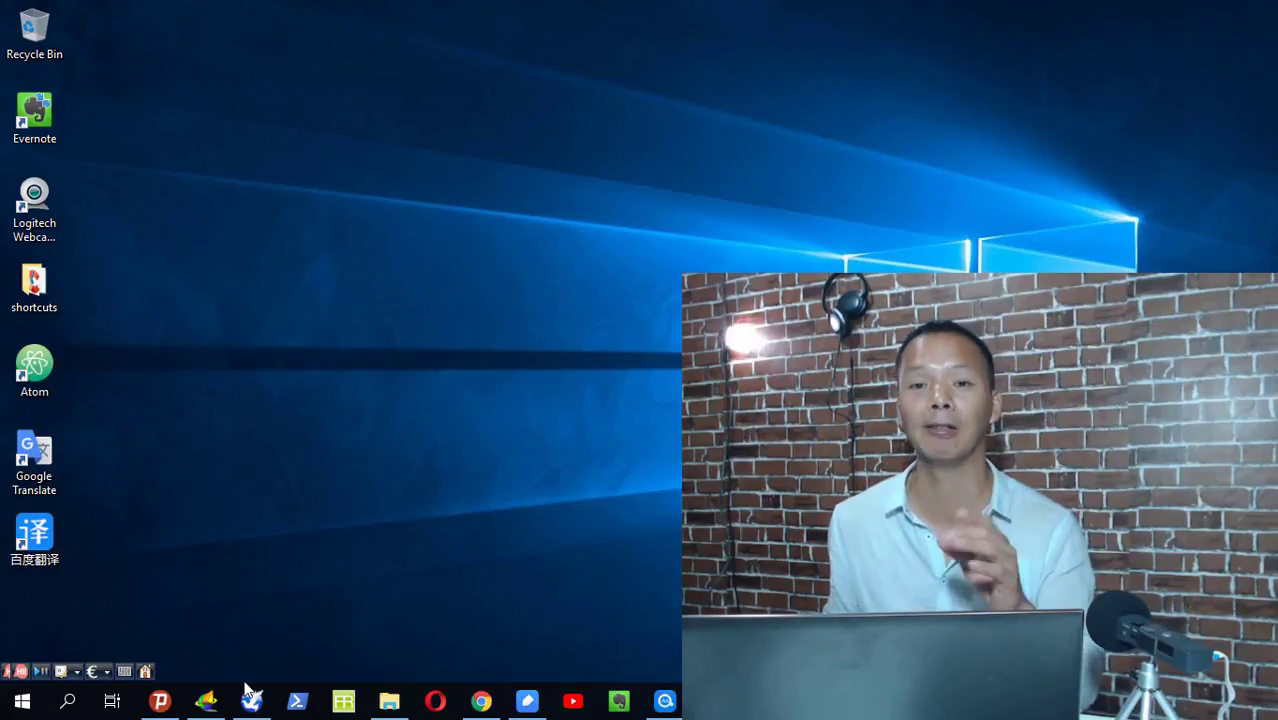
left_click(481, 702)
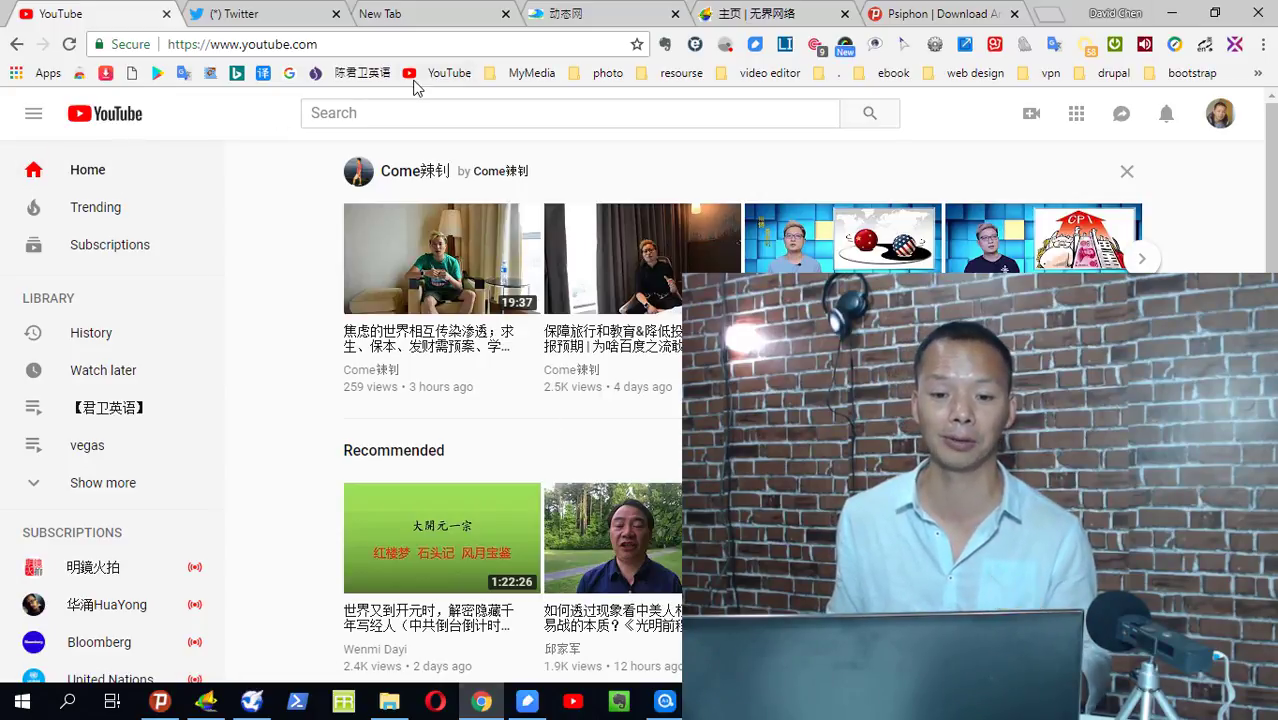
left_click(398, 109)
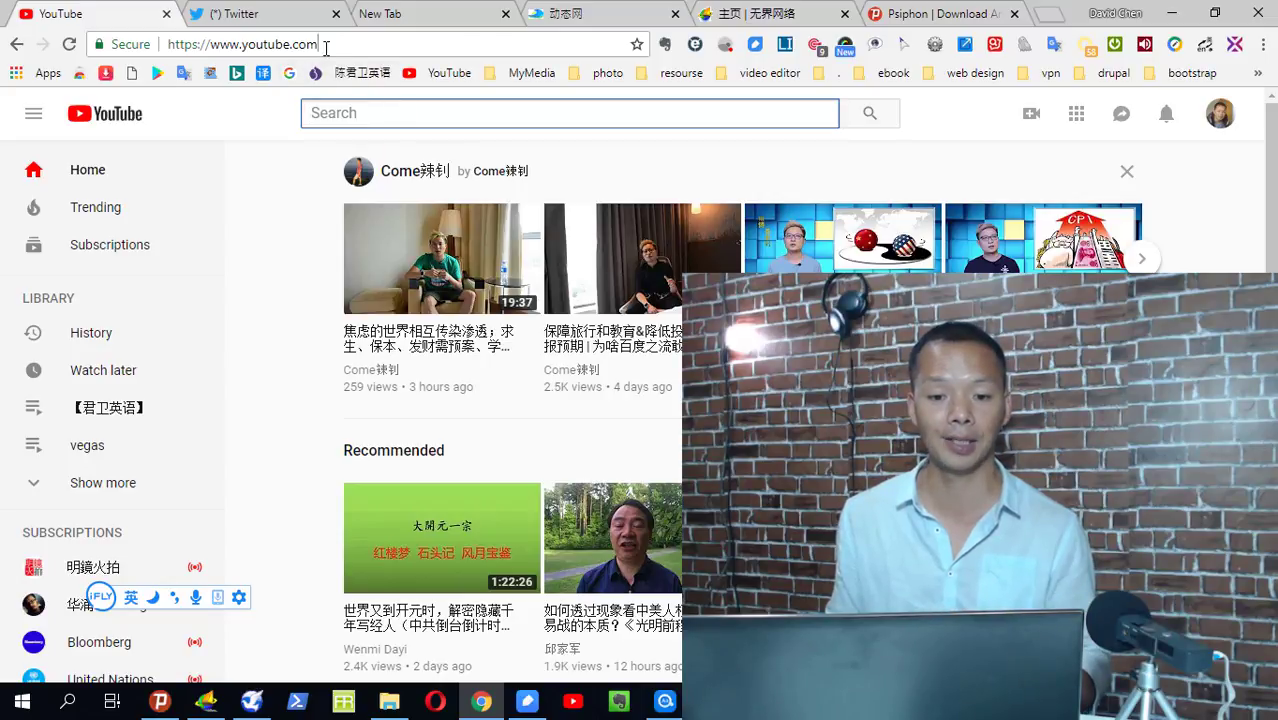
left_click_drag(325, 47, 157, 58)
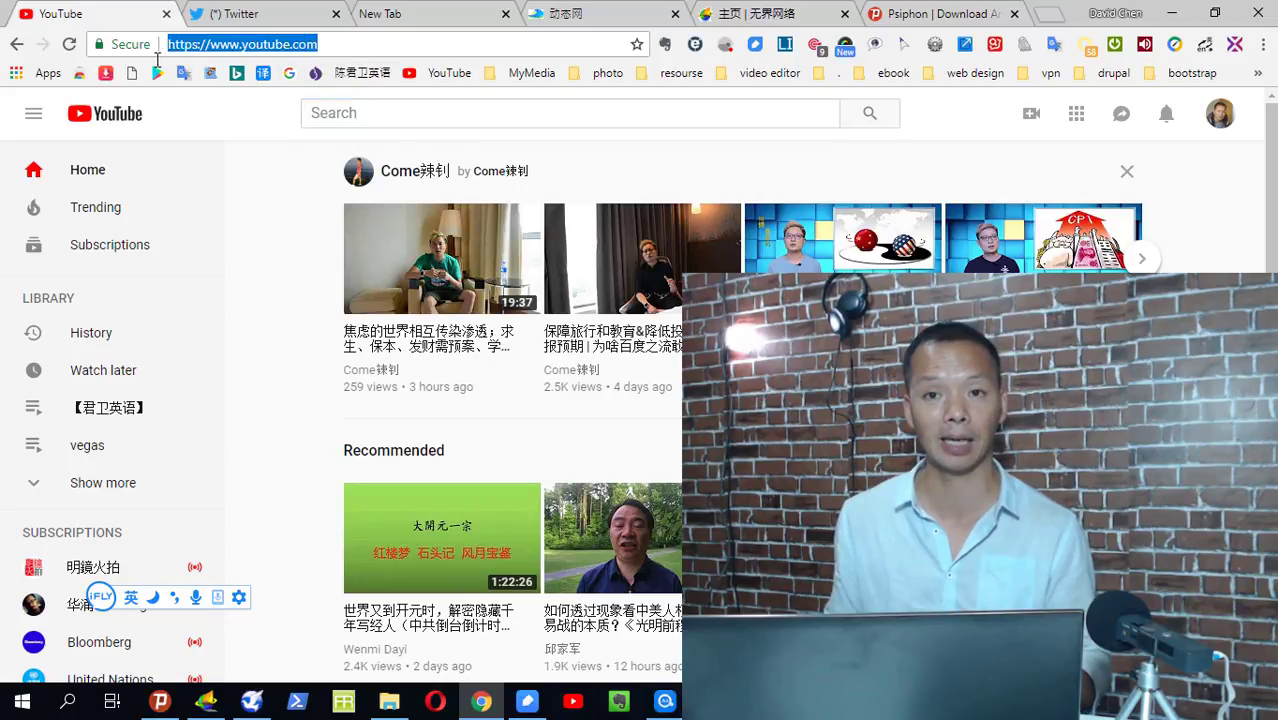
- Search YouTube for the channel owner's full Chinese name and browse the resulting videos
left_click(459, 117)
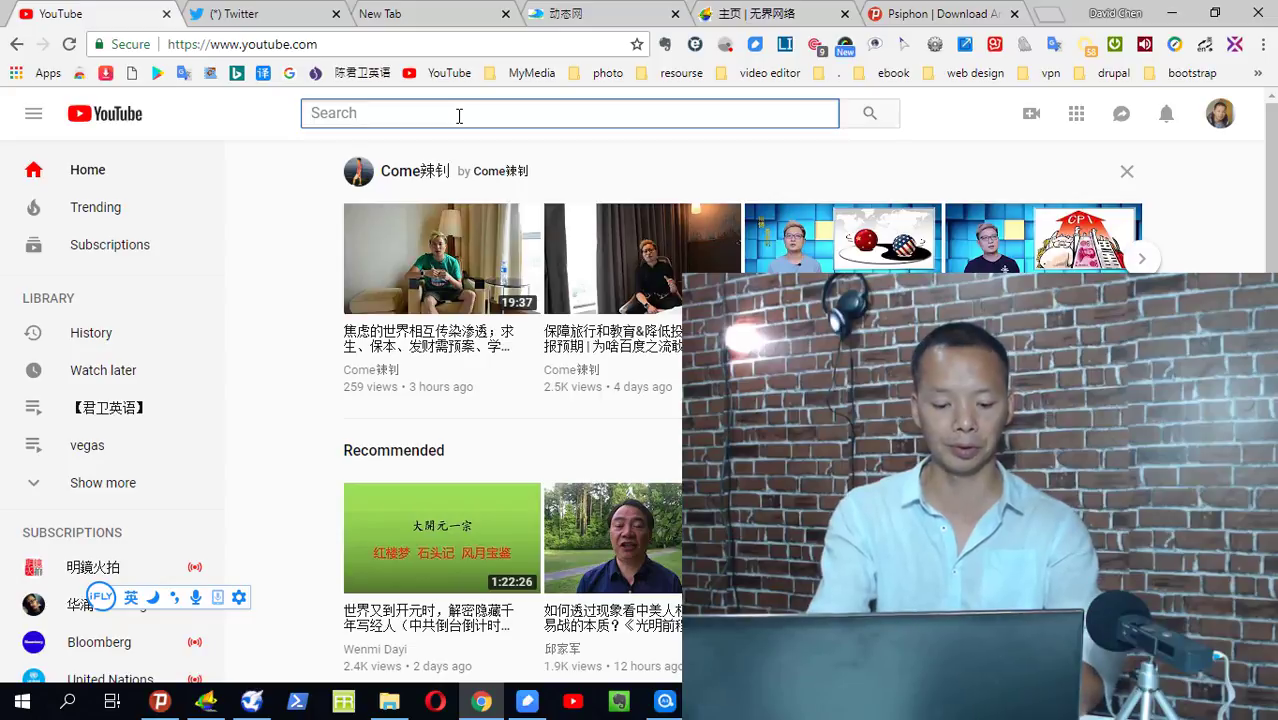
key("shift")
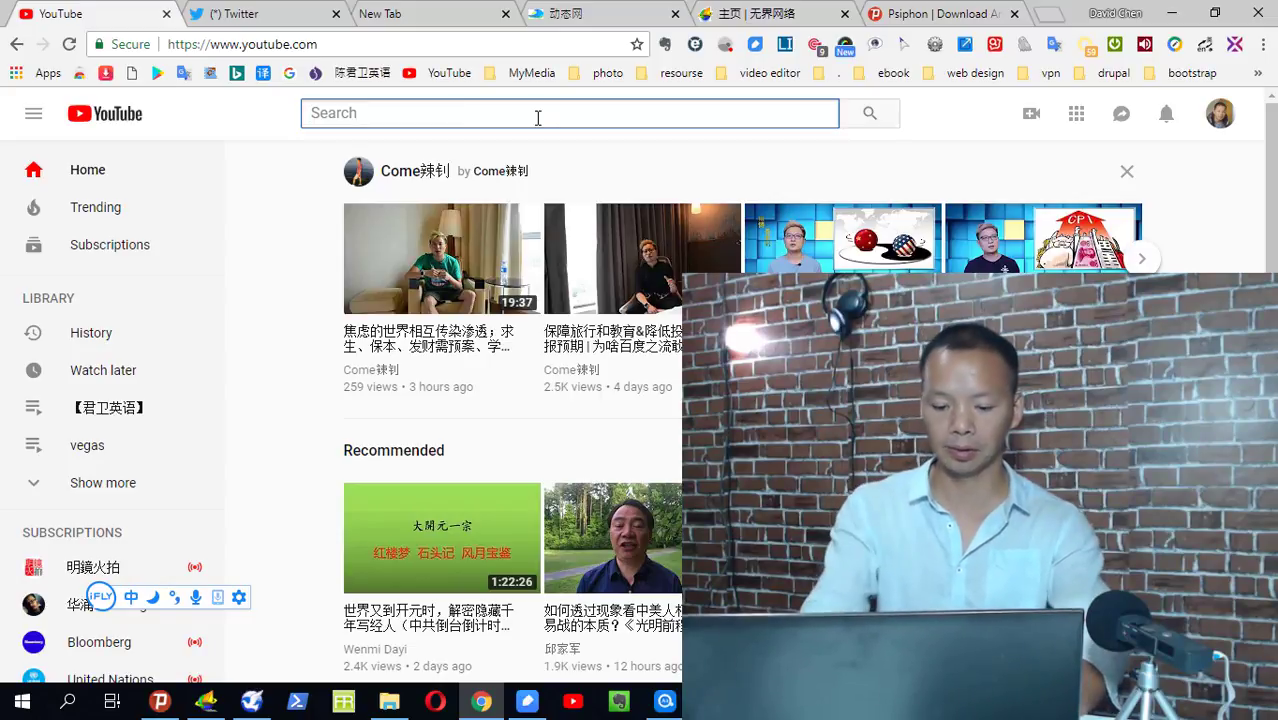
type("chen")
key("space")
type("junw")
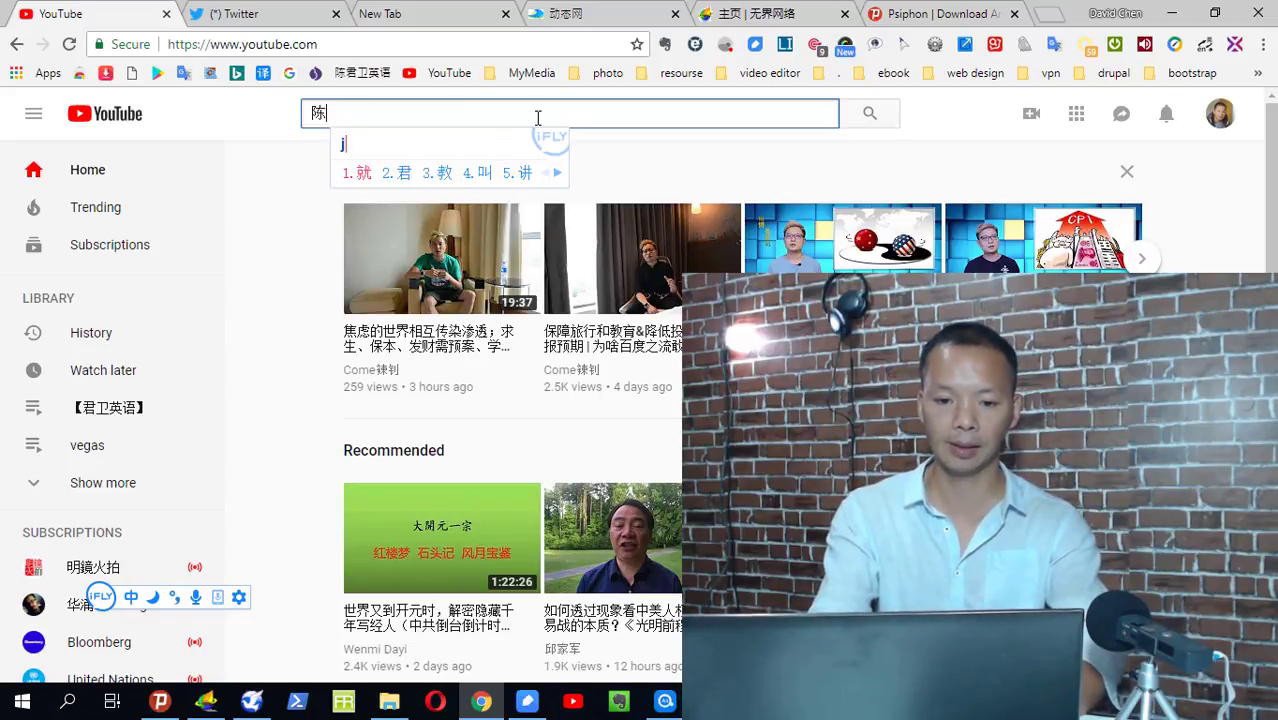
type("ei")
key("BackSpace")
key("BackSpace")
key("BackSpace")
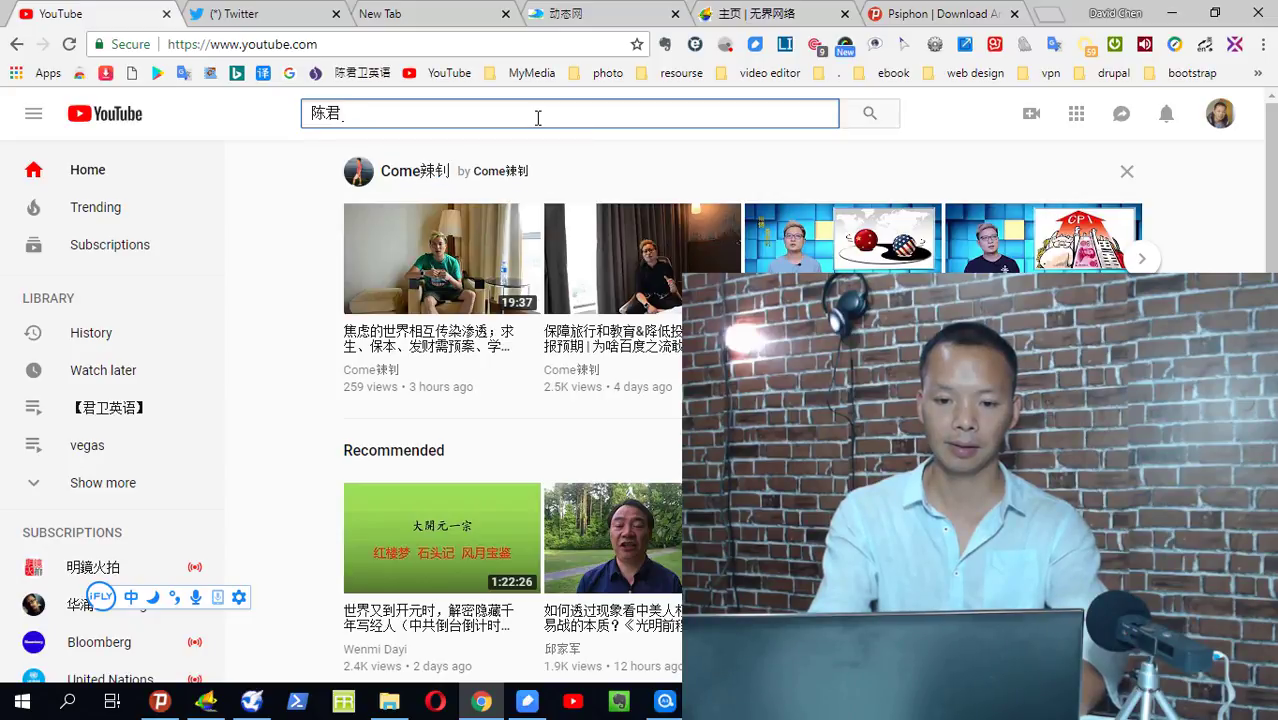
type("卫")
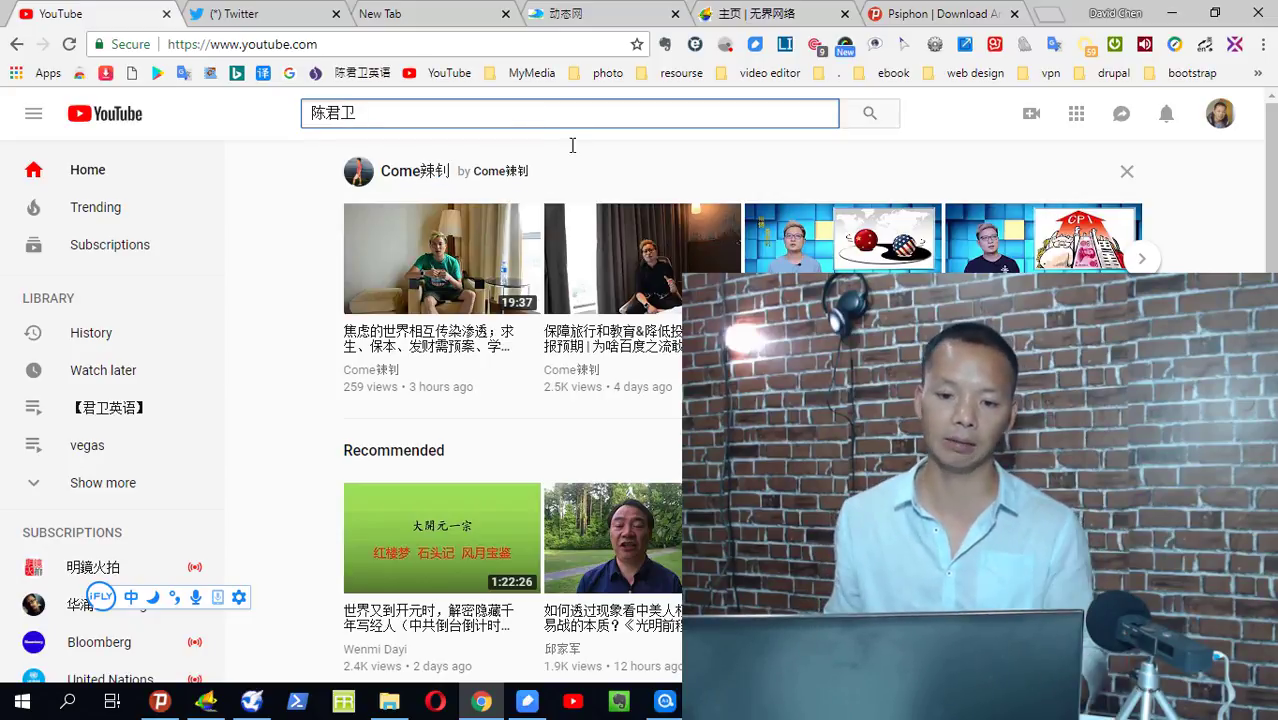
key("Return")
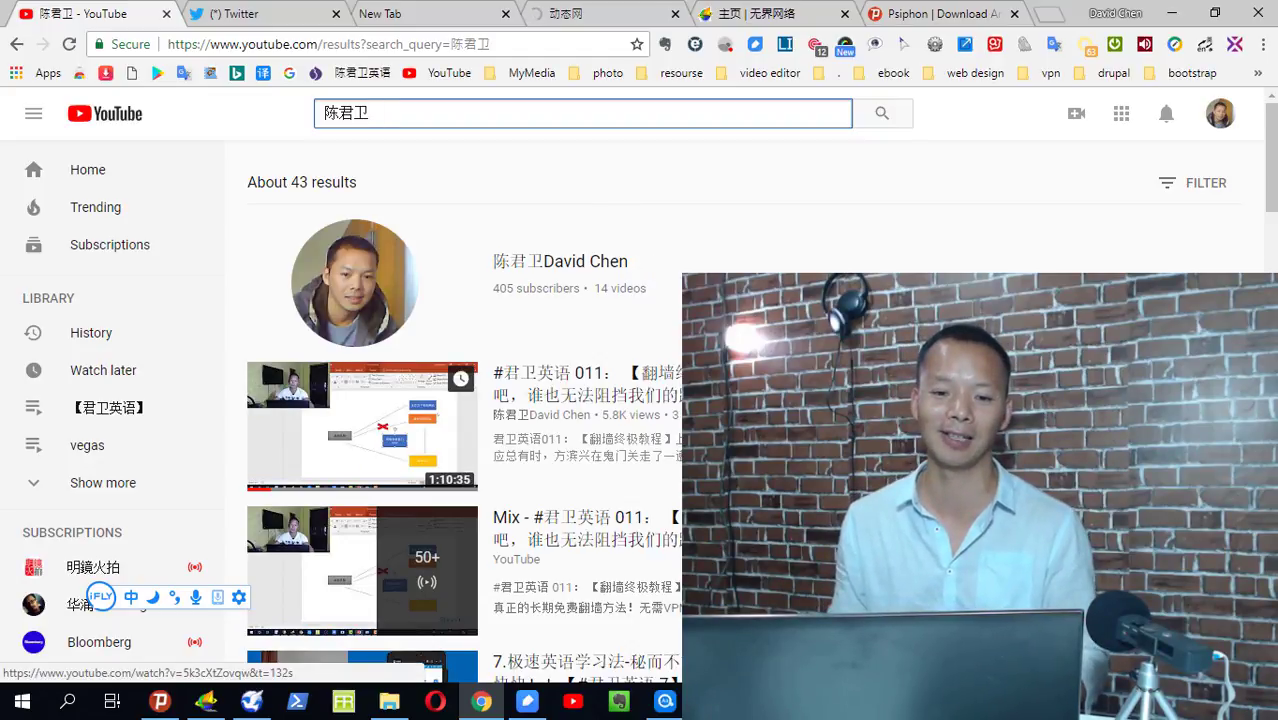
scroll(676, 375, "down", 4)
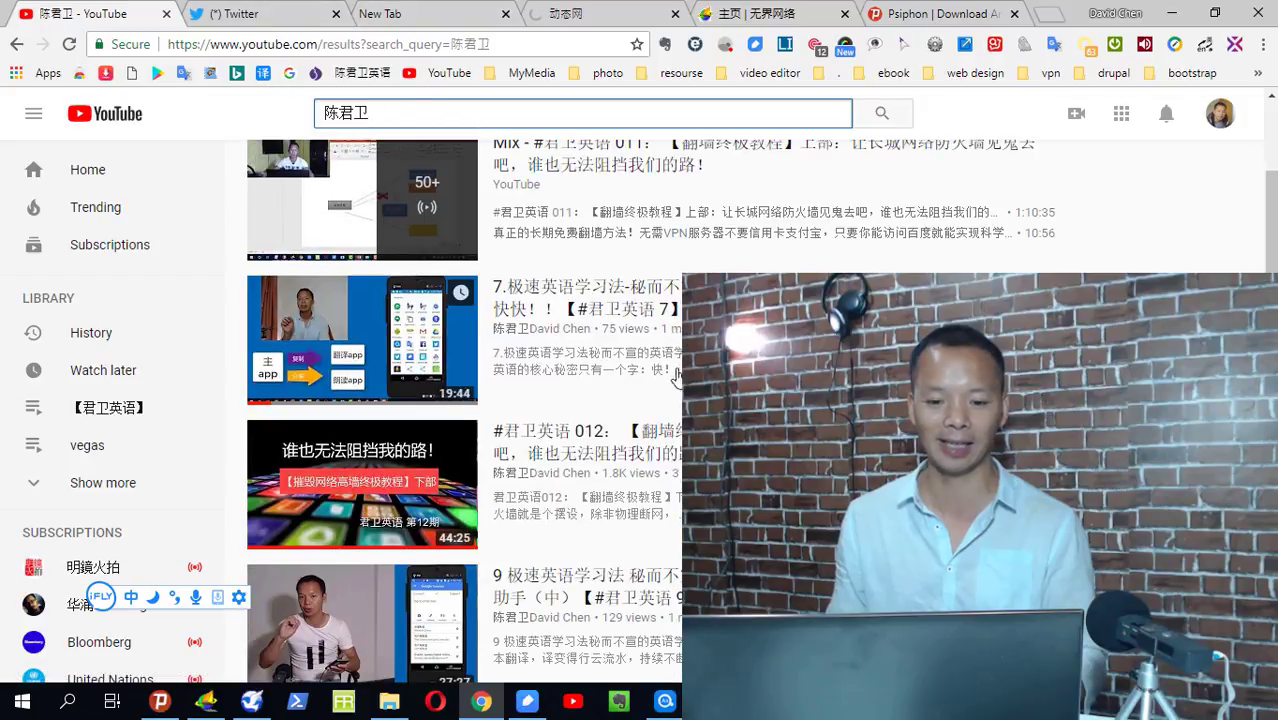
scroll(676, 375, "down", 5)
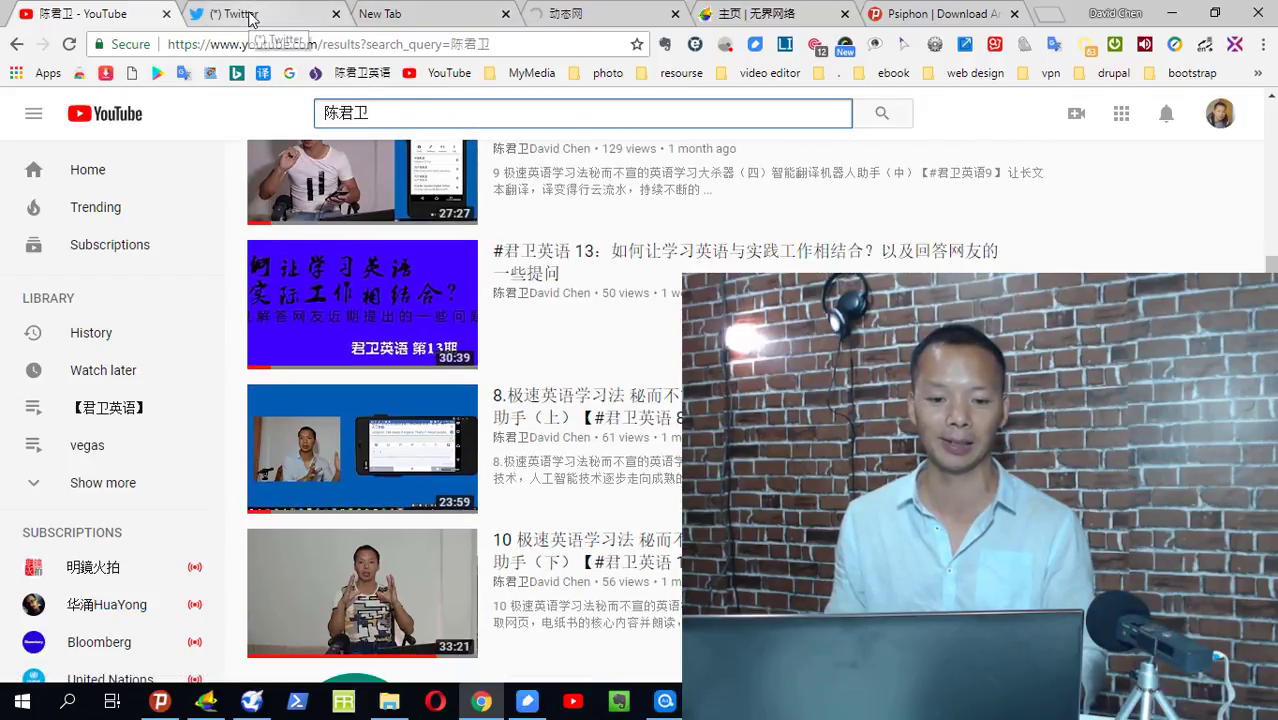
- Go to the open Twitter page and enter the account owner's Chinese surname as a search
left_click(251, 20)
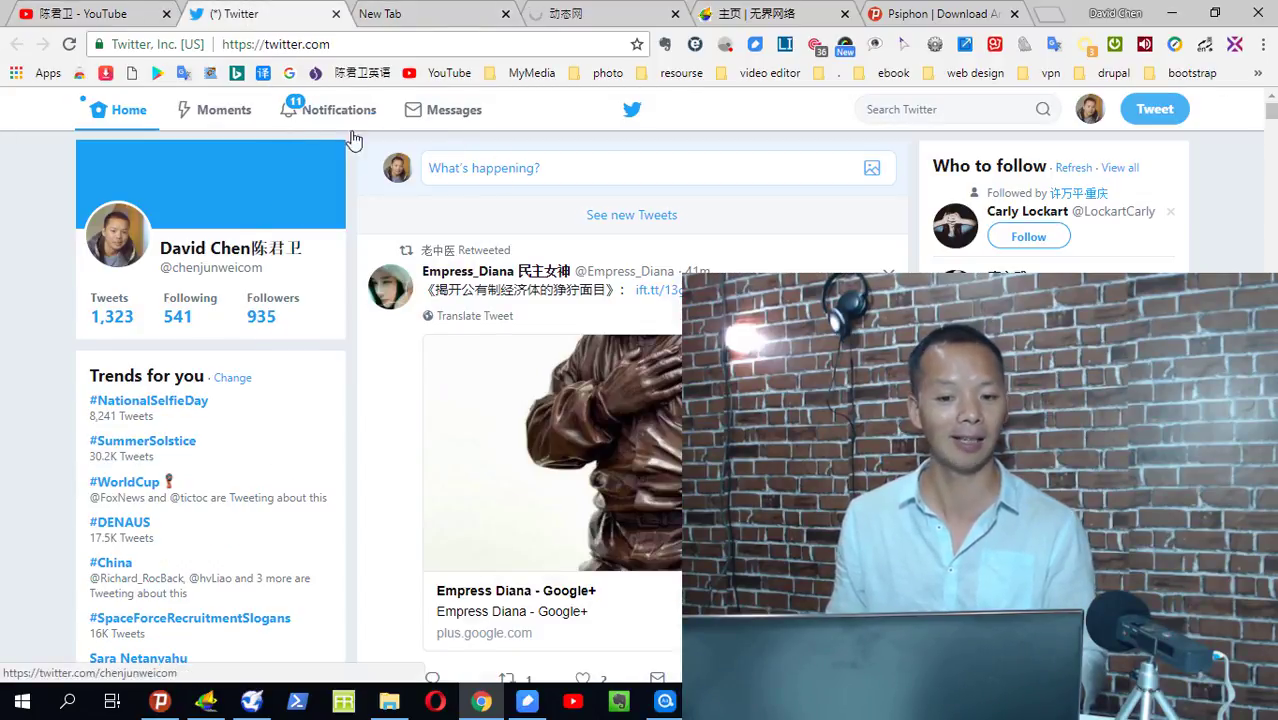
left_click(952, 110)
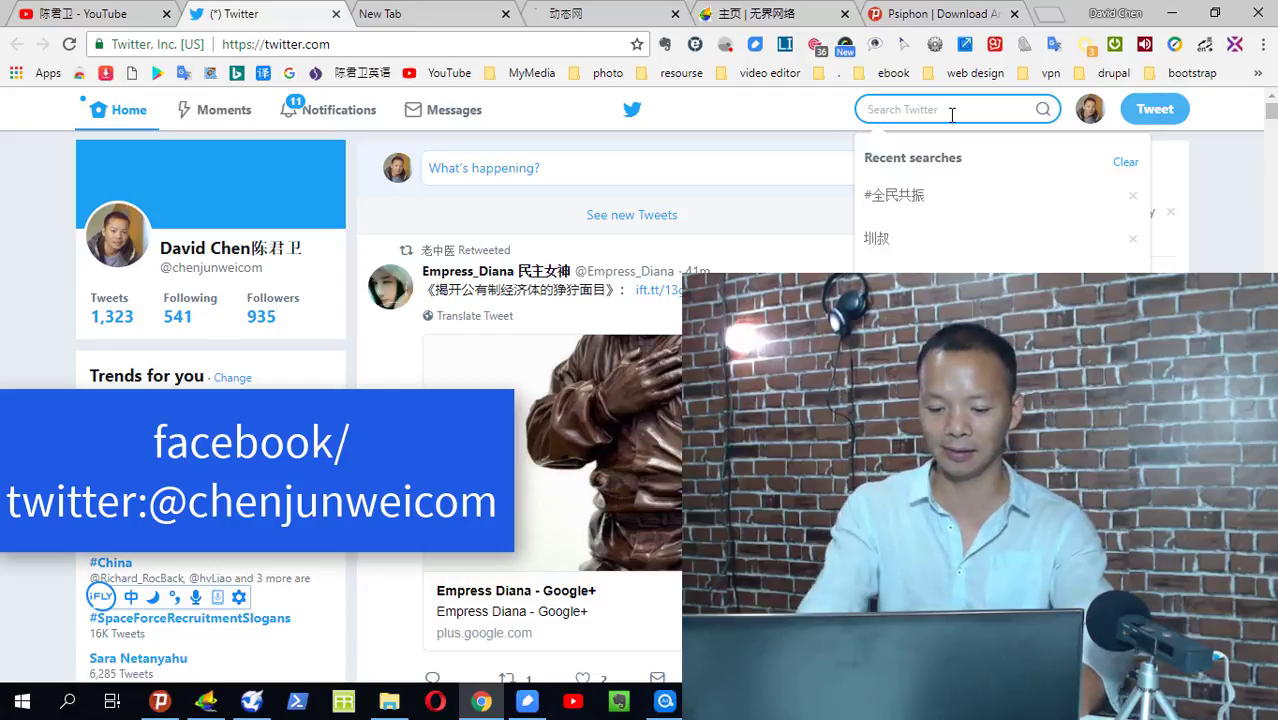
type("chen")
key("Escape")
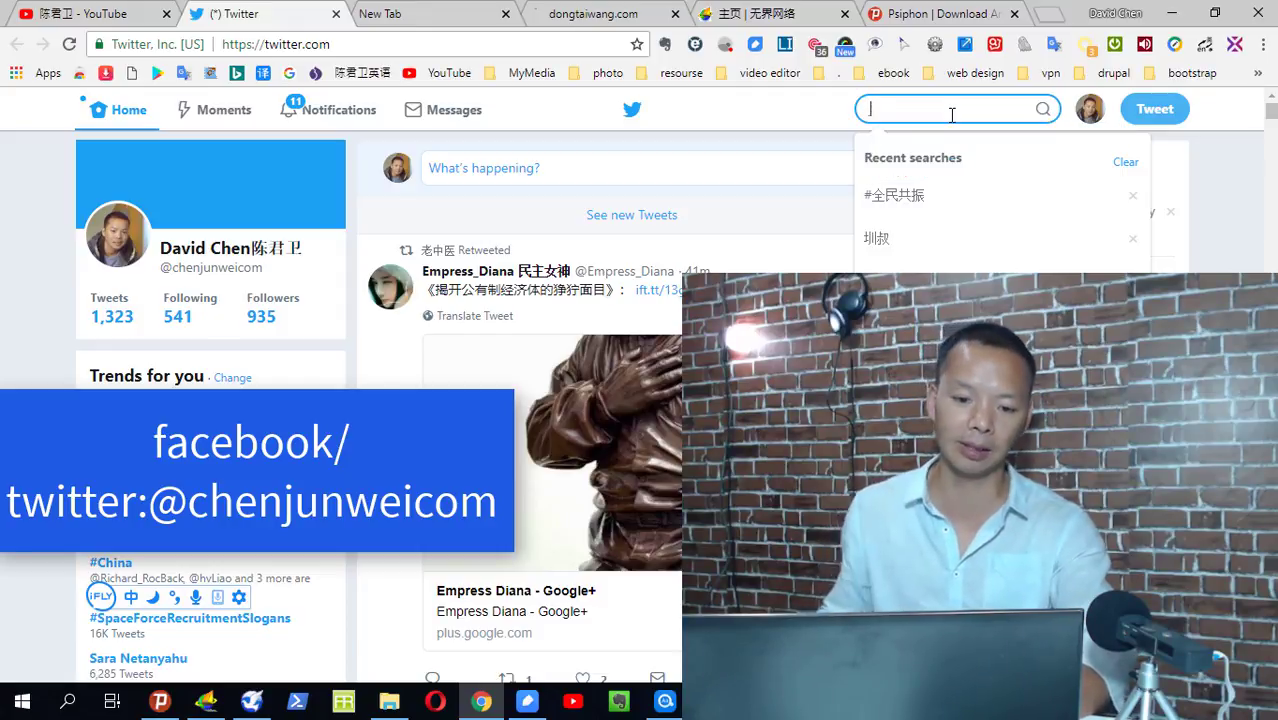
type("陈")
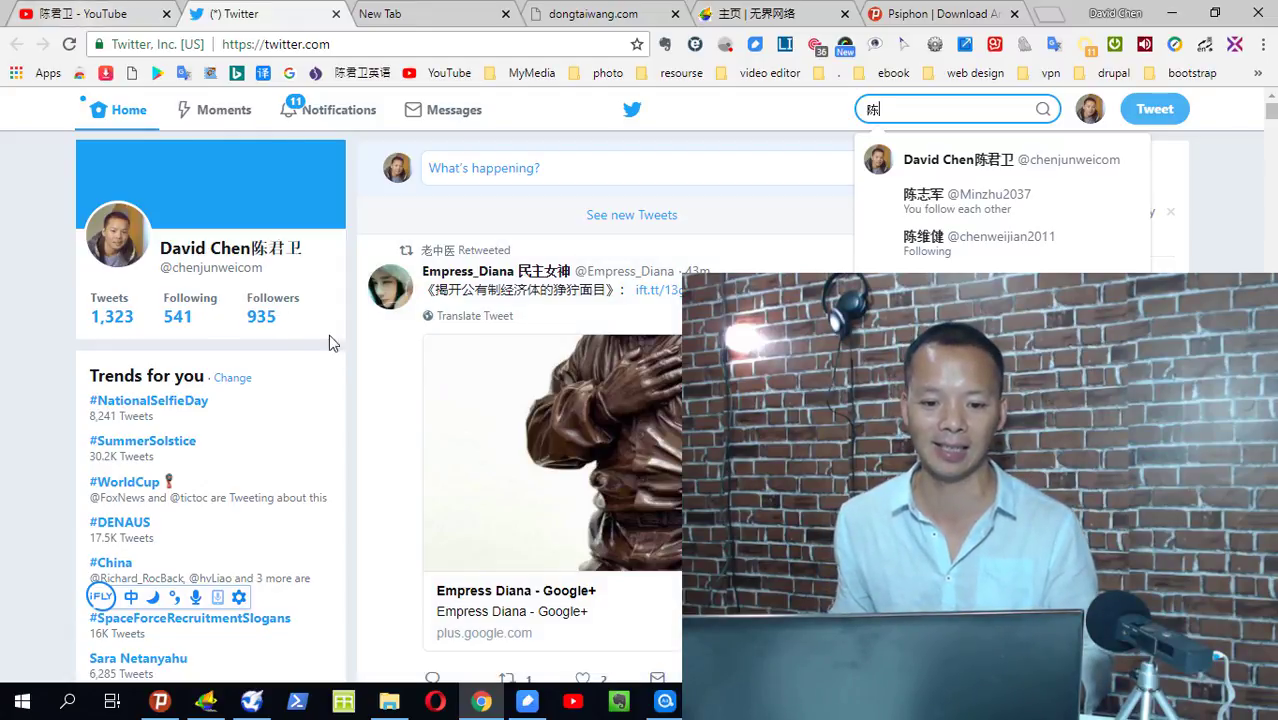
- Return to the YouTube search results and open the episode 011 video, part one of 【翻墙终极教程】
left_click(82, 13)
scroll(612, 348, "up", 3)
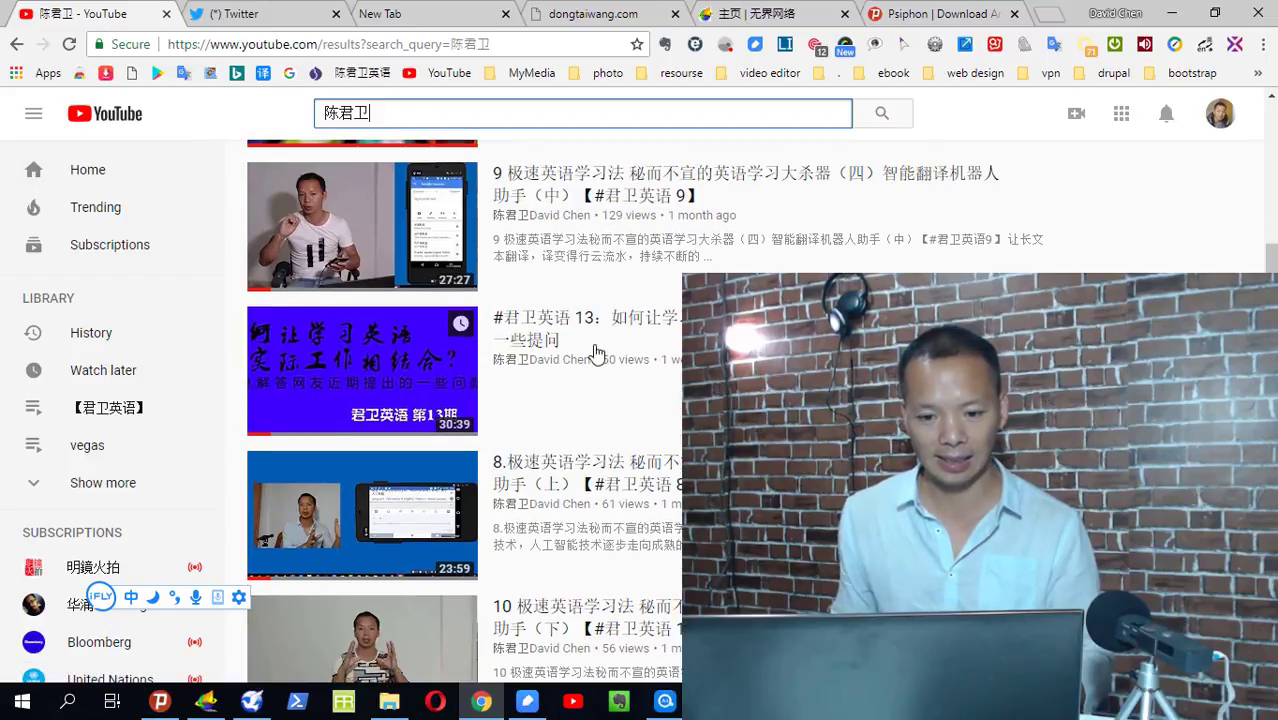
scroll(612, 348, "up", 7)
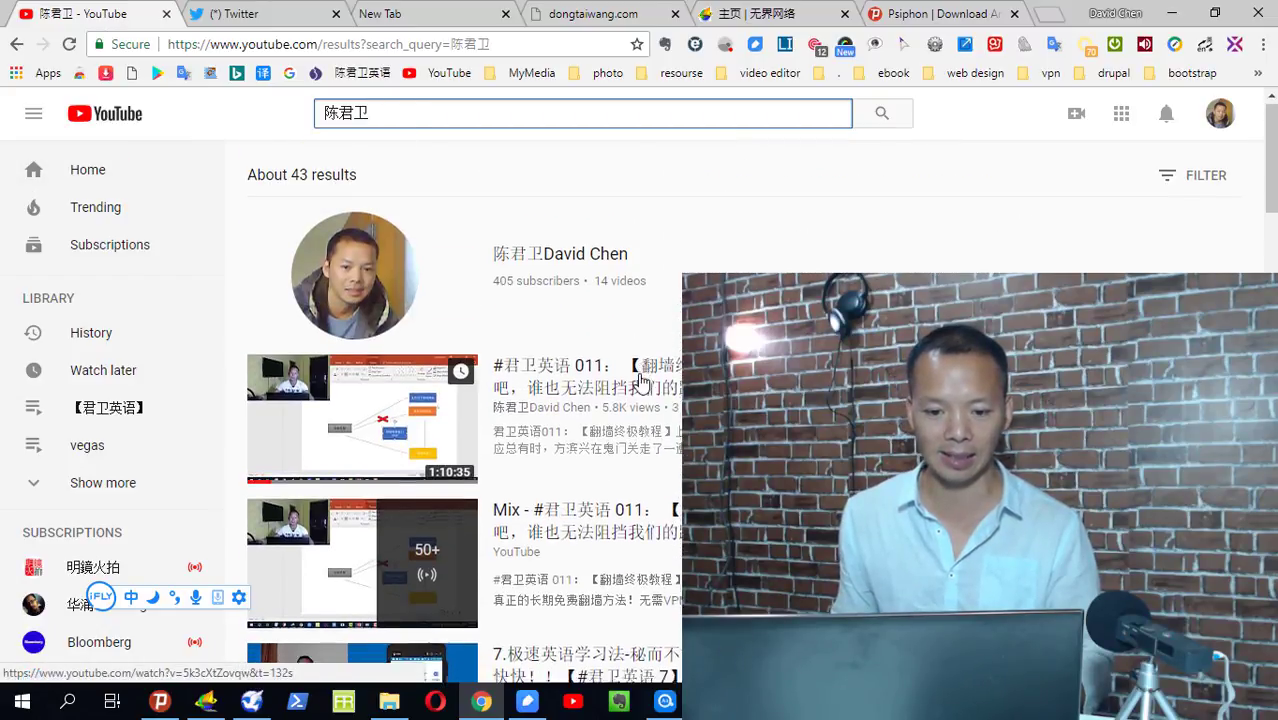
scroll(422, 212, "down", 2)
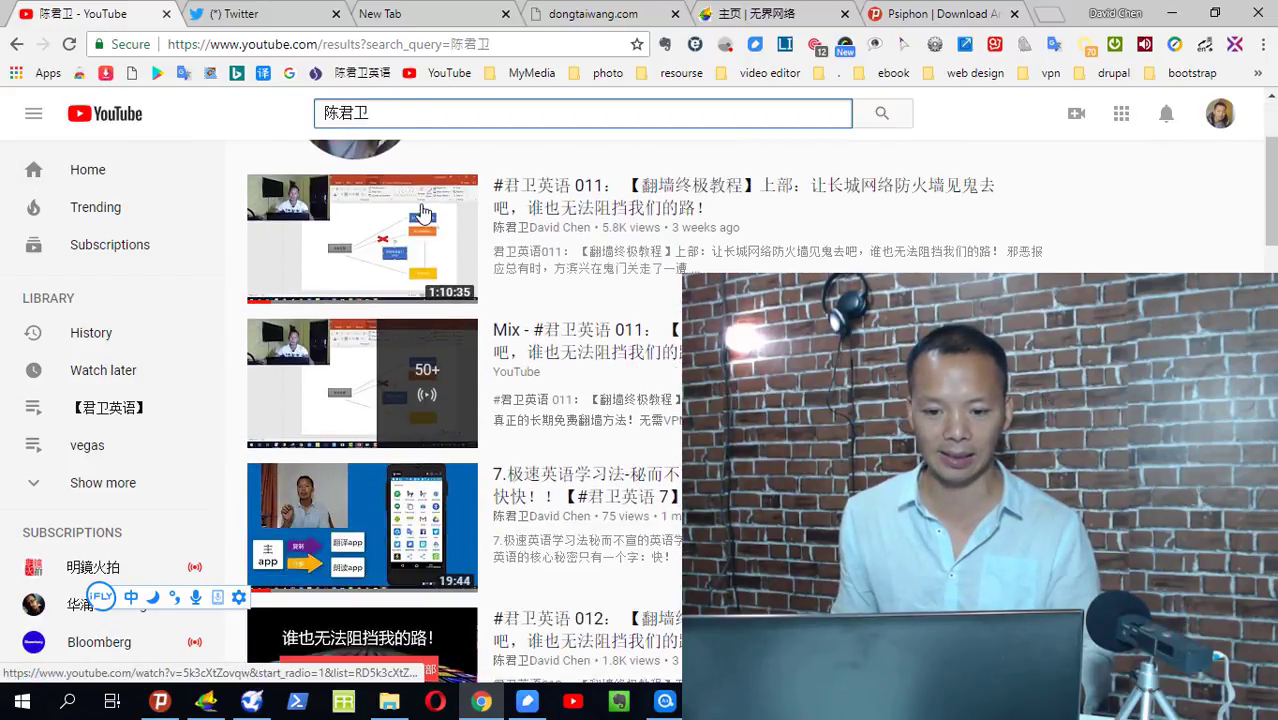
left_click(584, 193)
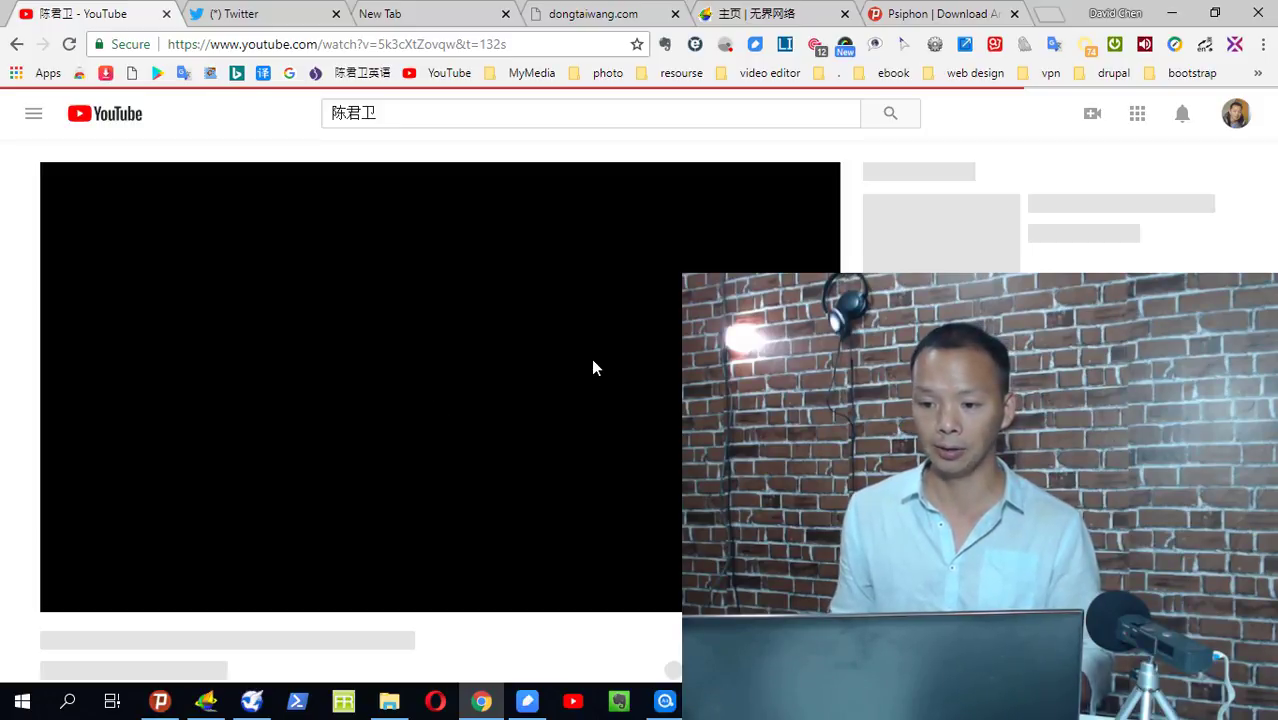
- Bring up the proxy client's window and choose a proxy profile in the browser's proxy extension for the YouTube video page
left_click(1086, 47)
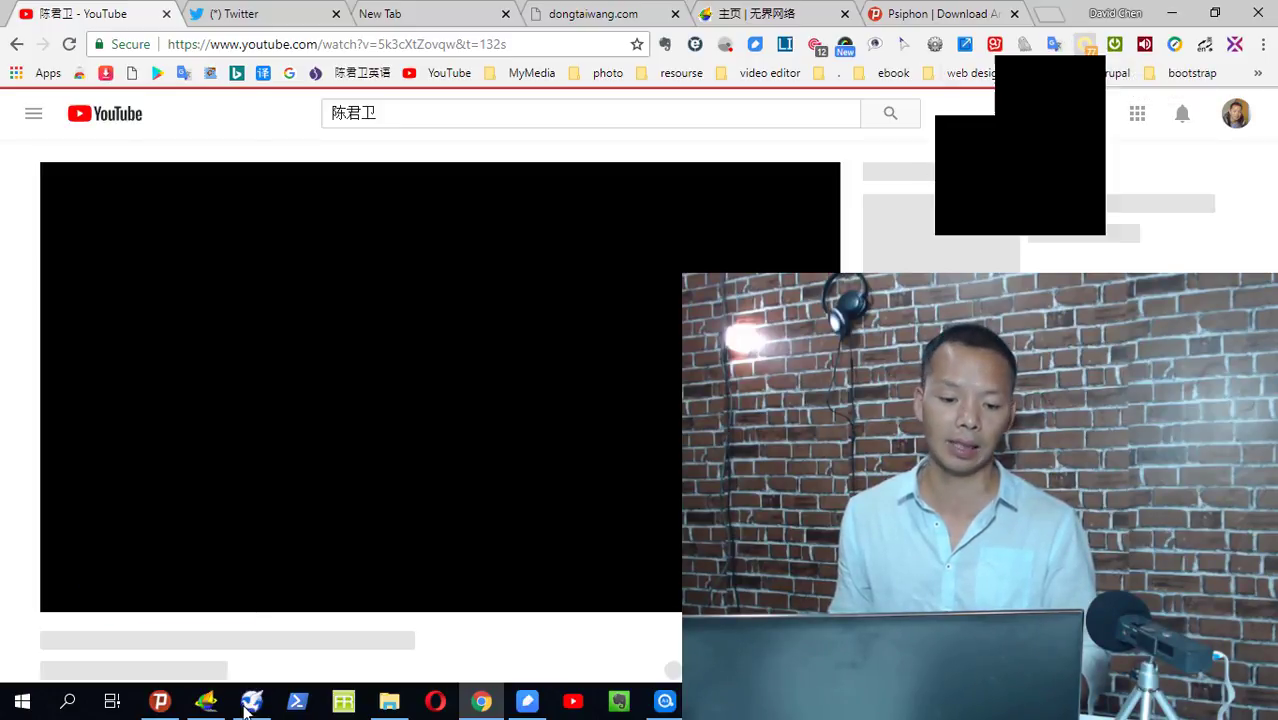
left_click(251, 701)
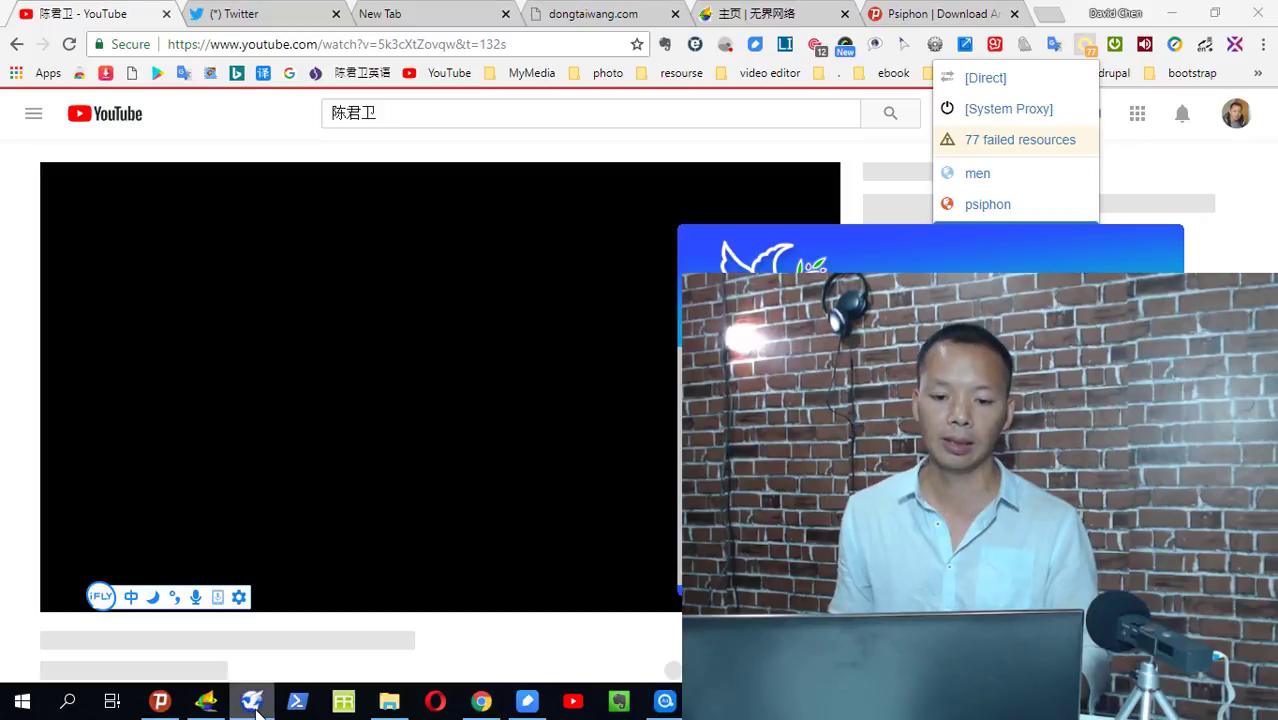
left_click(990, 186)
left_click(819, 206)
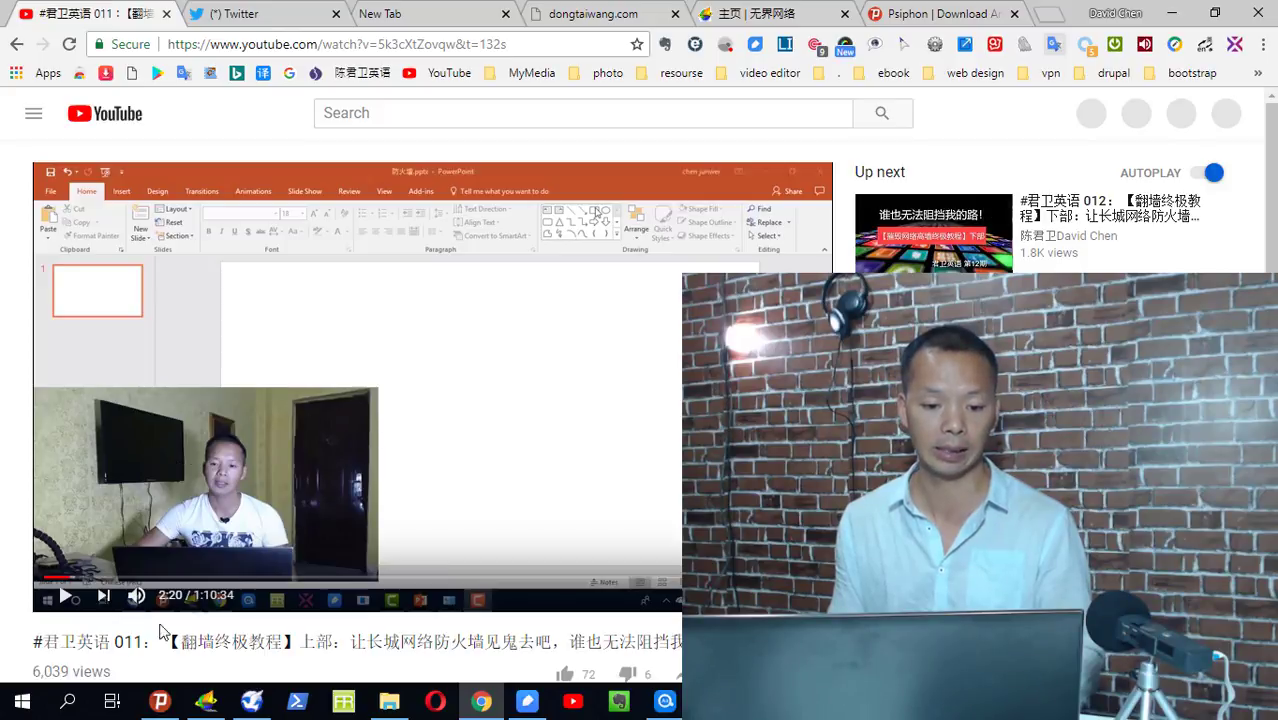
scroll(159, 630, "down", 1)
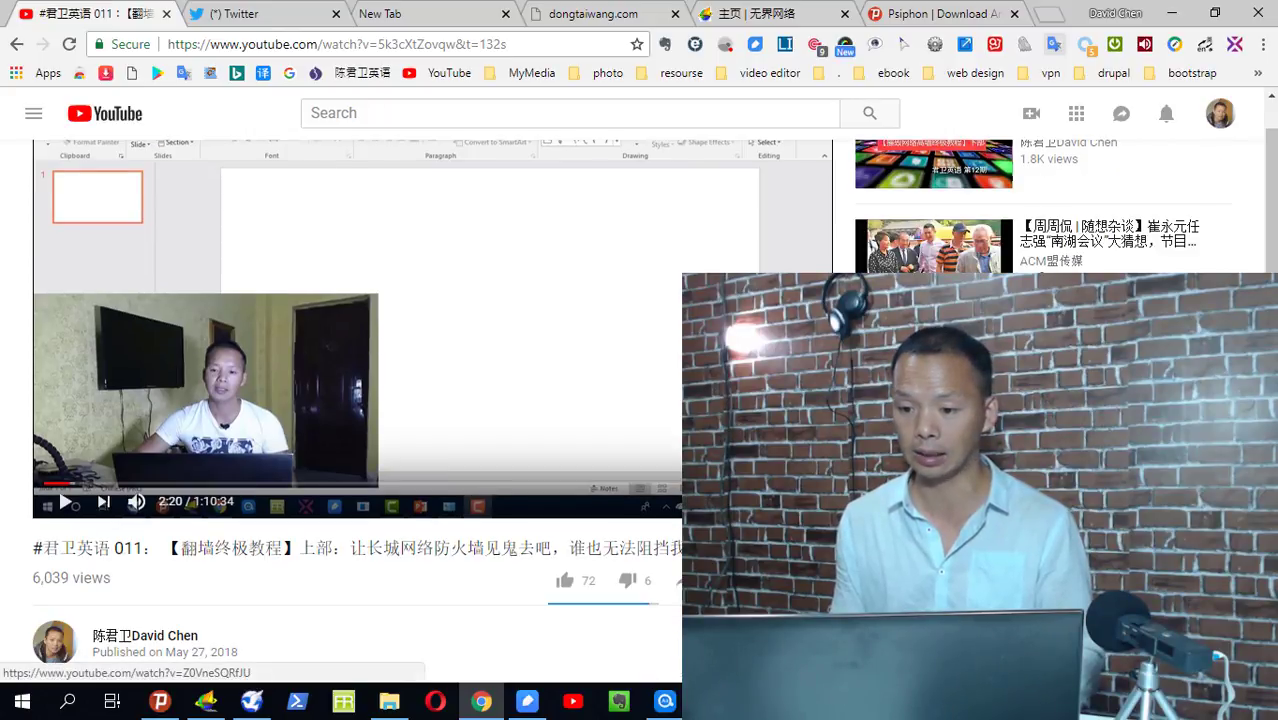
scroll(1137, 235, "up", 1)
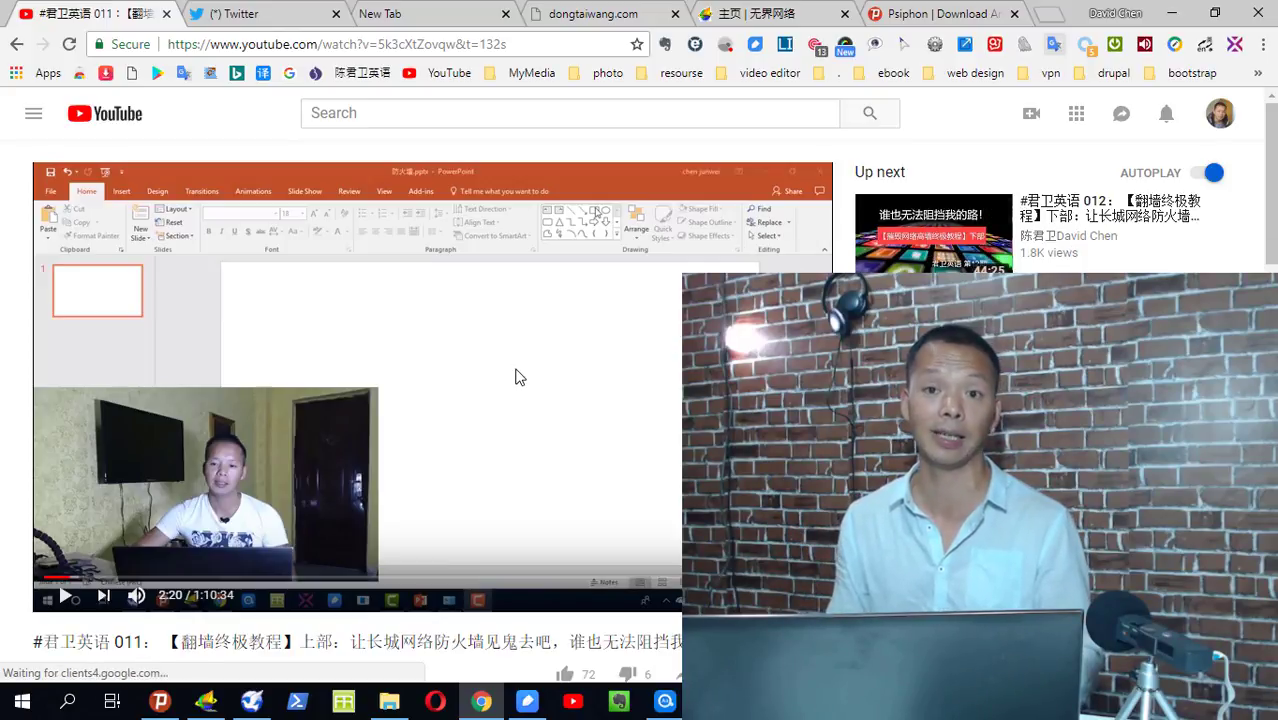
scroll(518, 376, "down", 1)
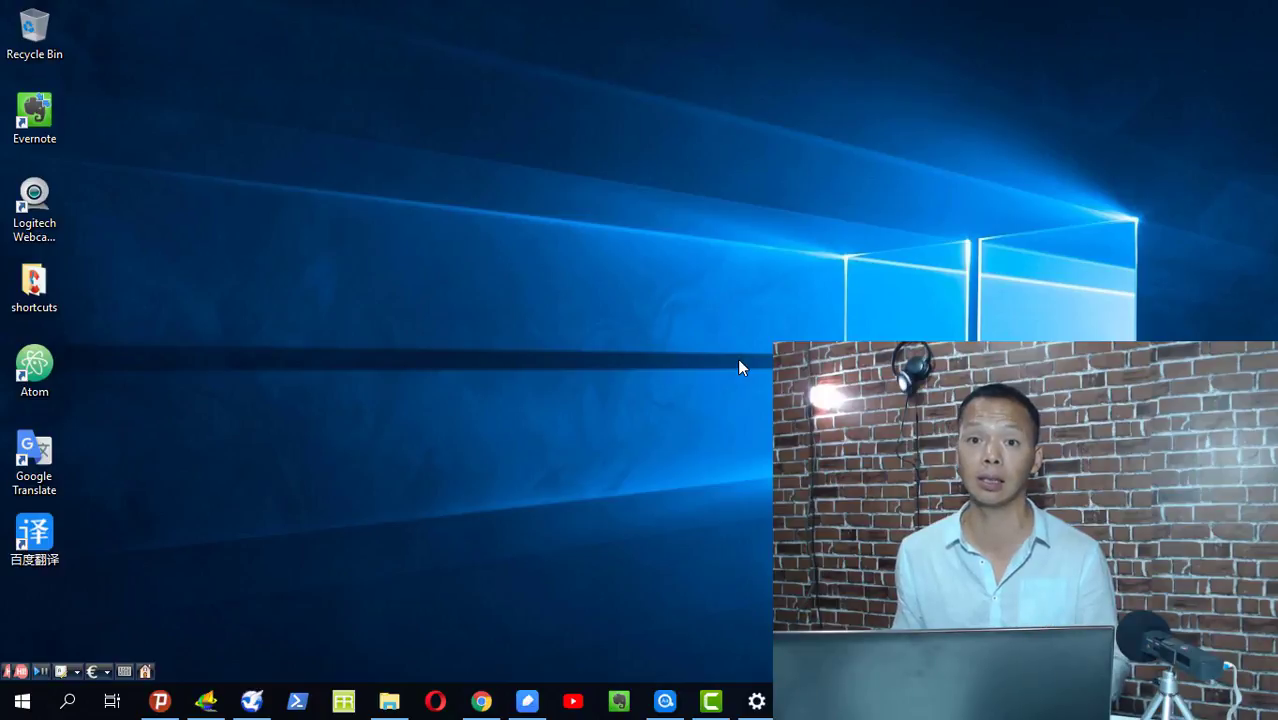
- Open the Region & language page under Time & Language in Windows Settings
left_click(28, 710)
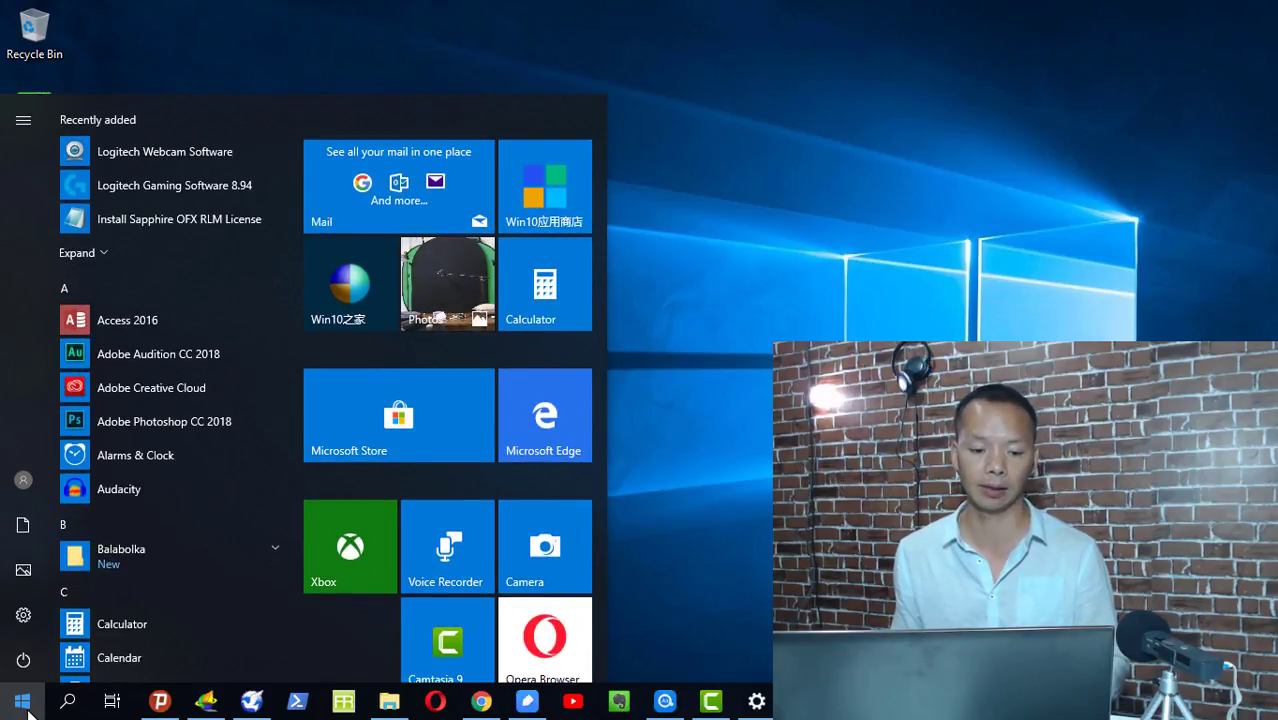
left_click(22, 616)
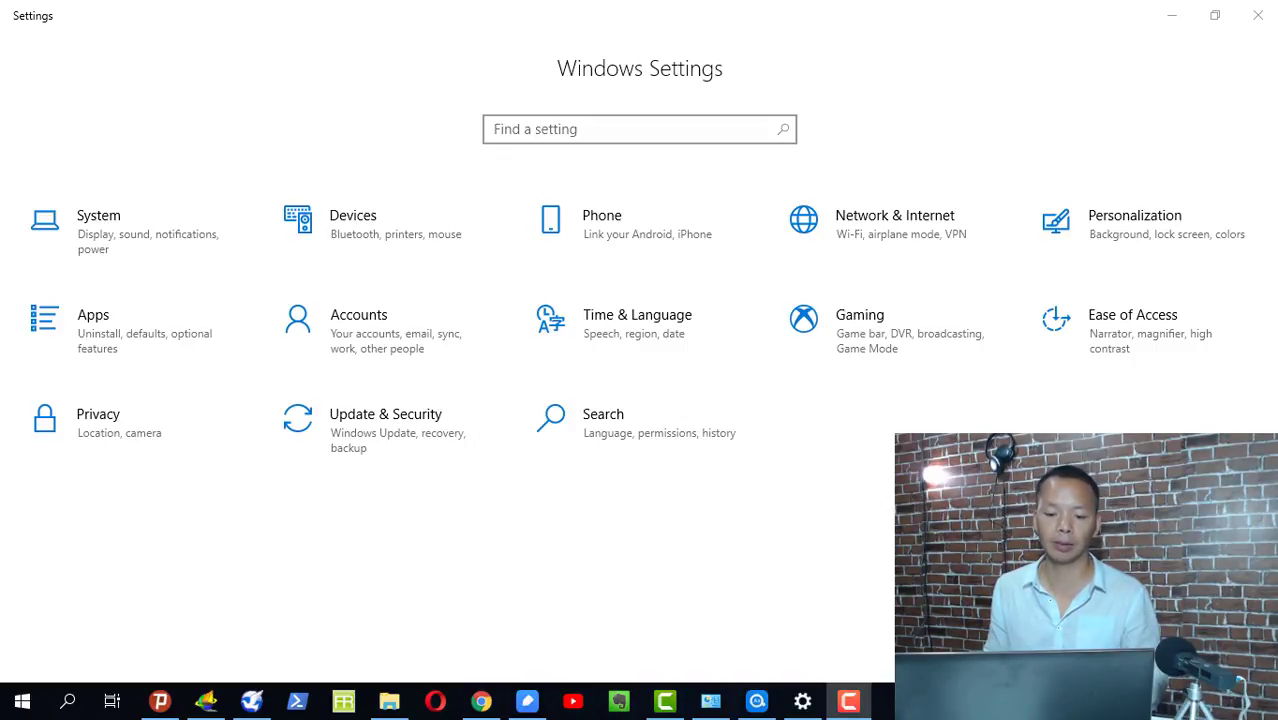
left_click(666, 334)
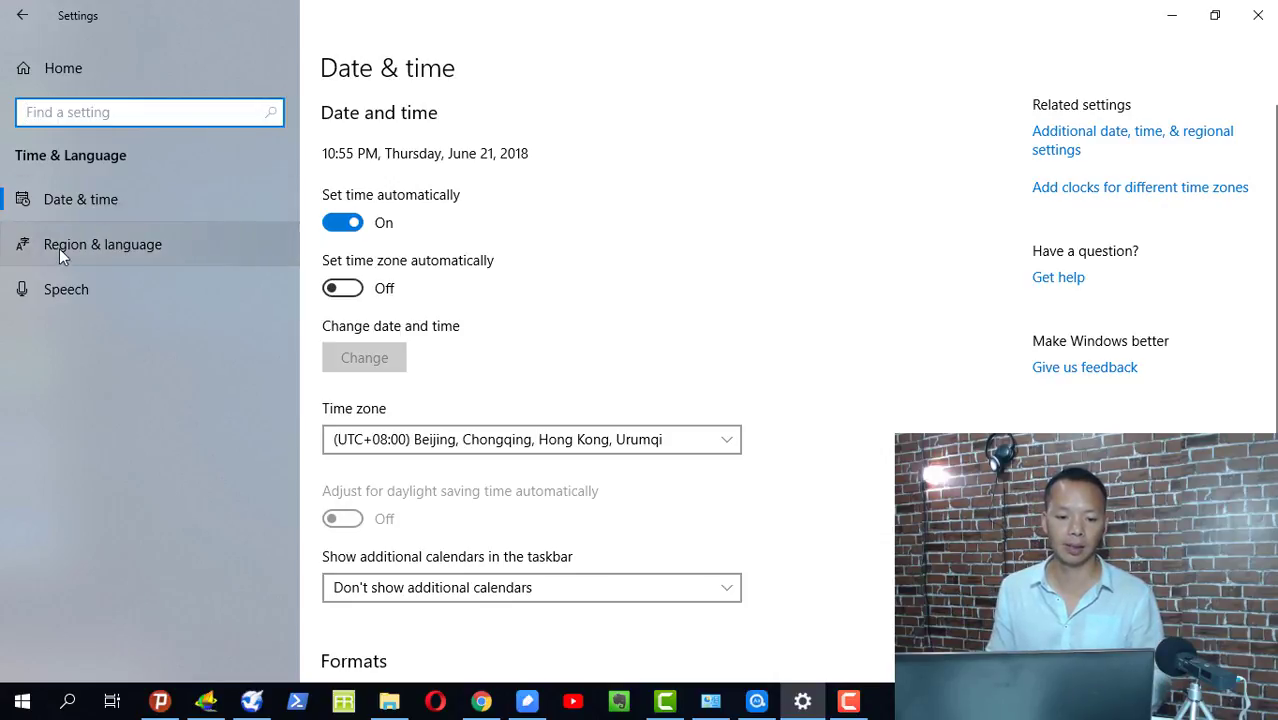
left_click(129, 250)
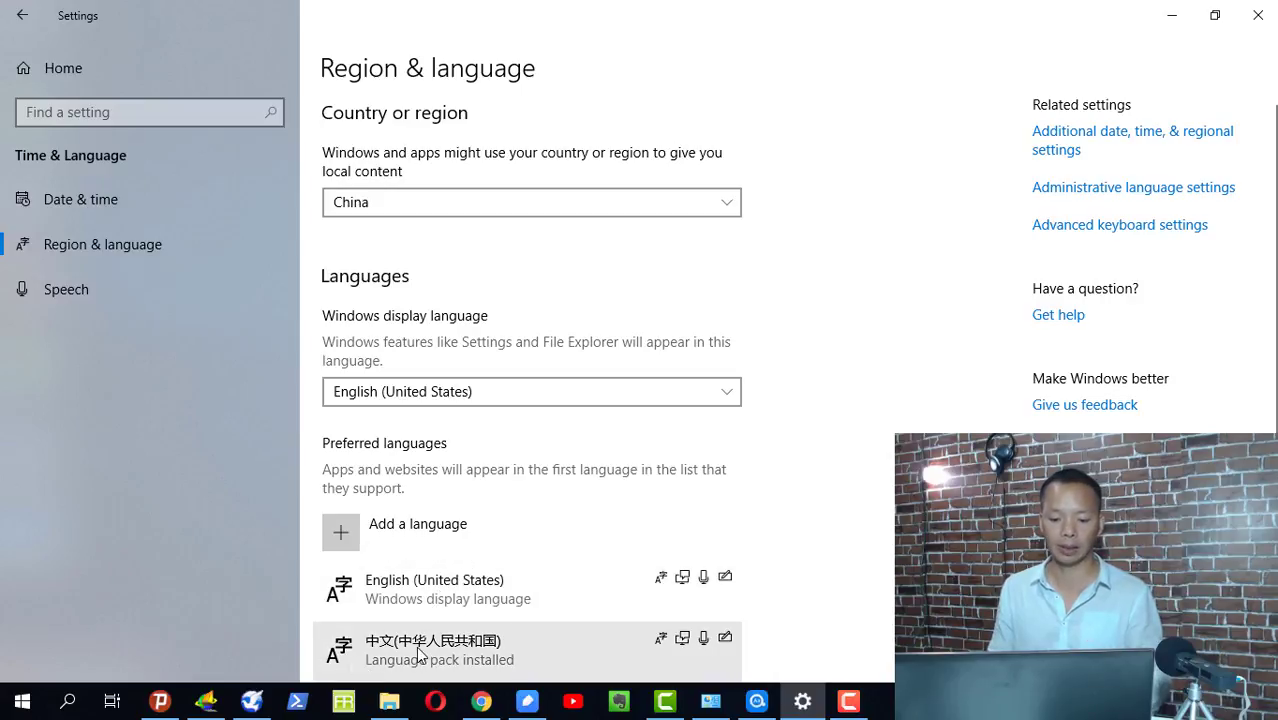
- Search the languages available to install for "english" and look through the regional variants
scroll(600, 650, "down", 1)
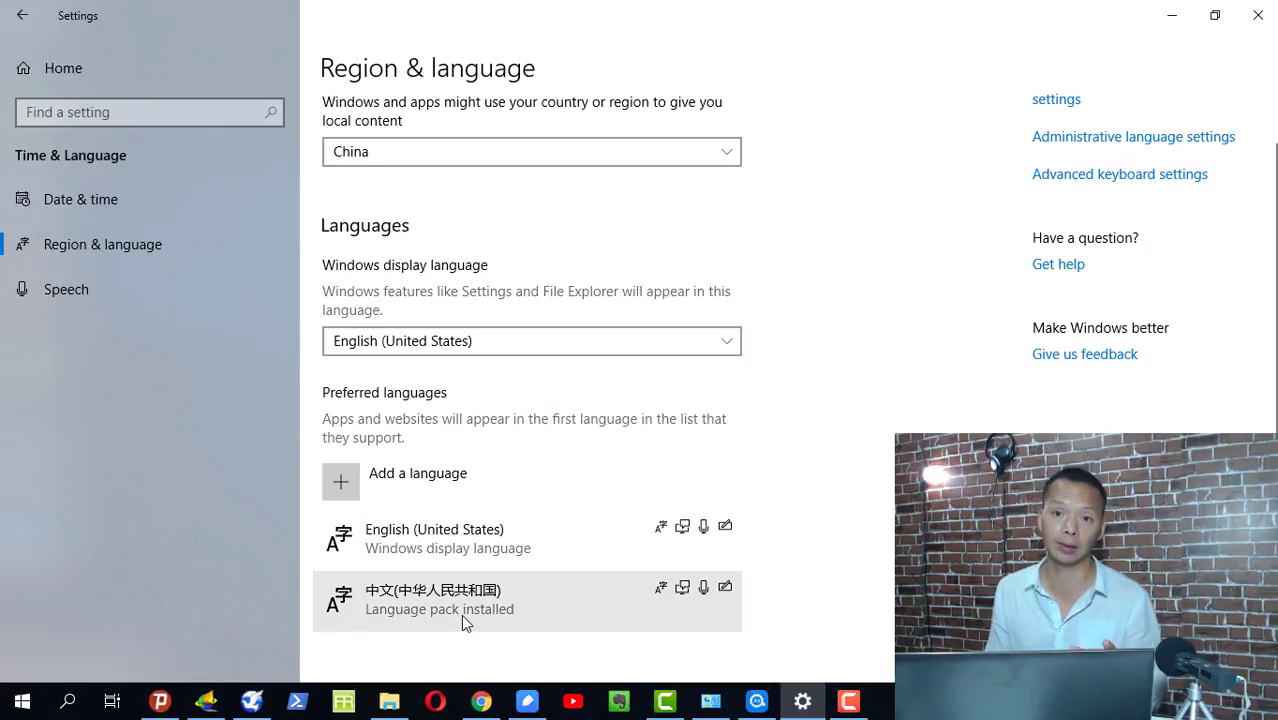
left_click(341, 484)
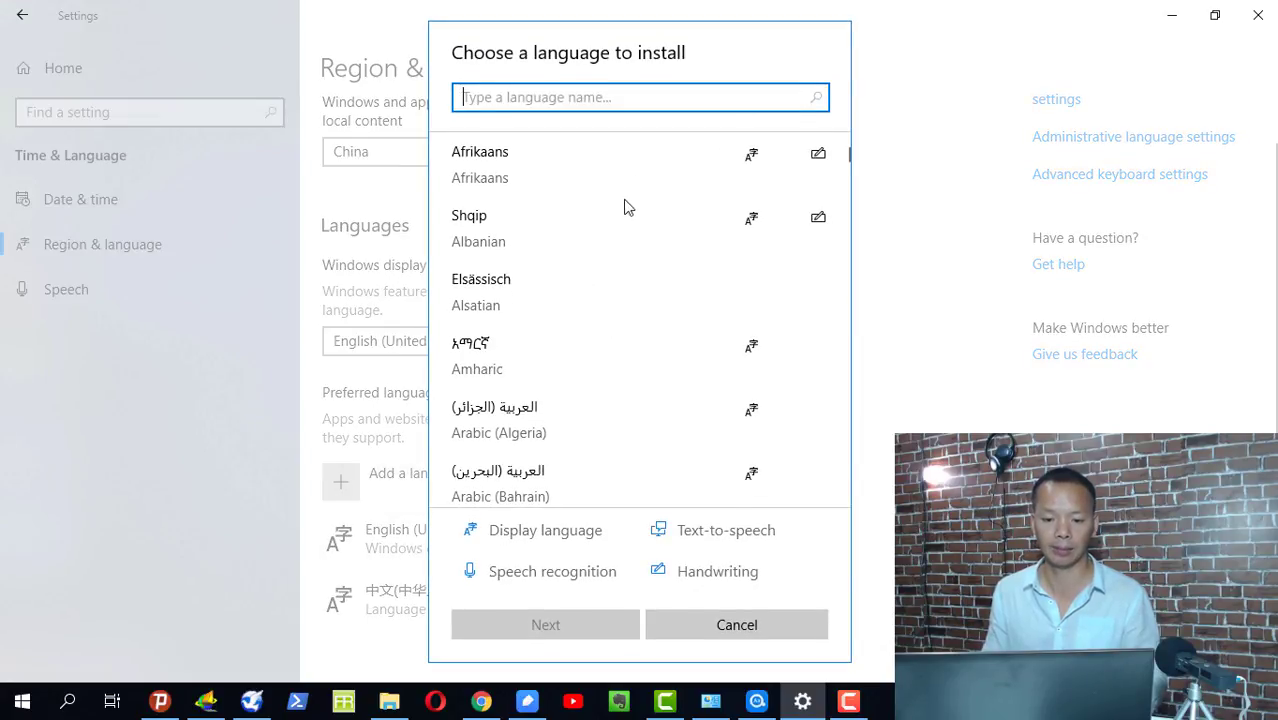
scroll(612, 316, "down", 3)
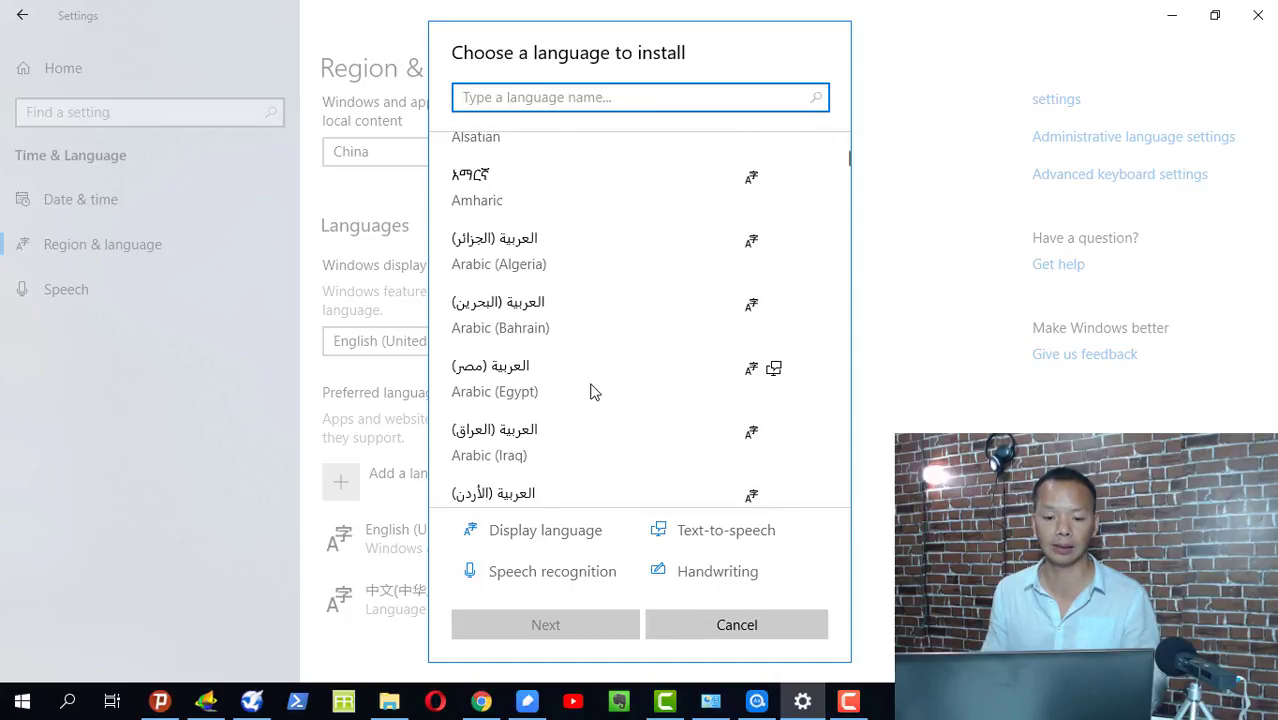
scroll(595, 423, "down", 15)
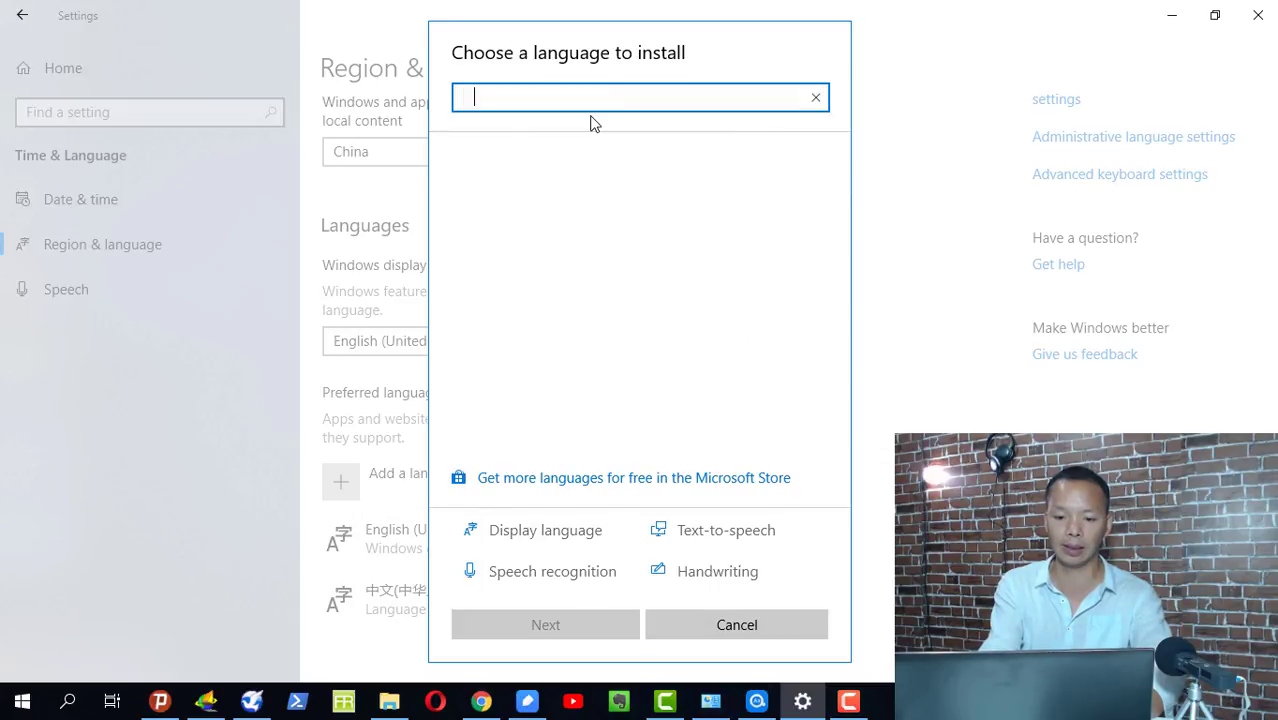
type("english")
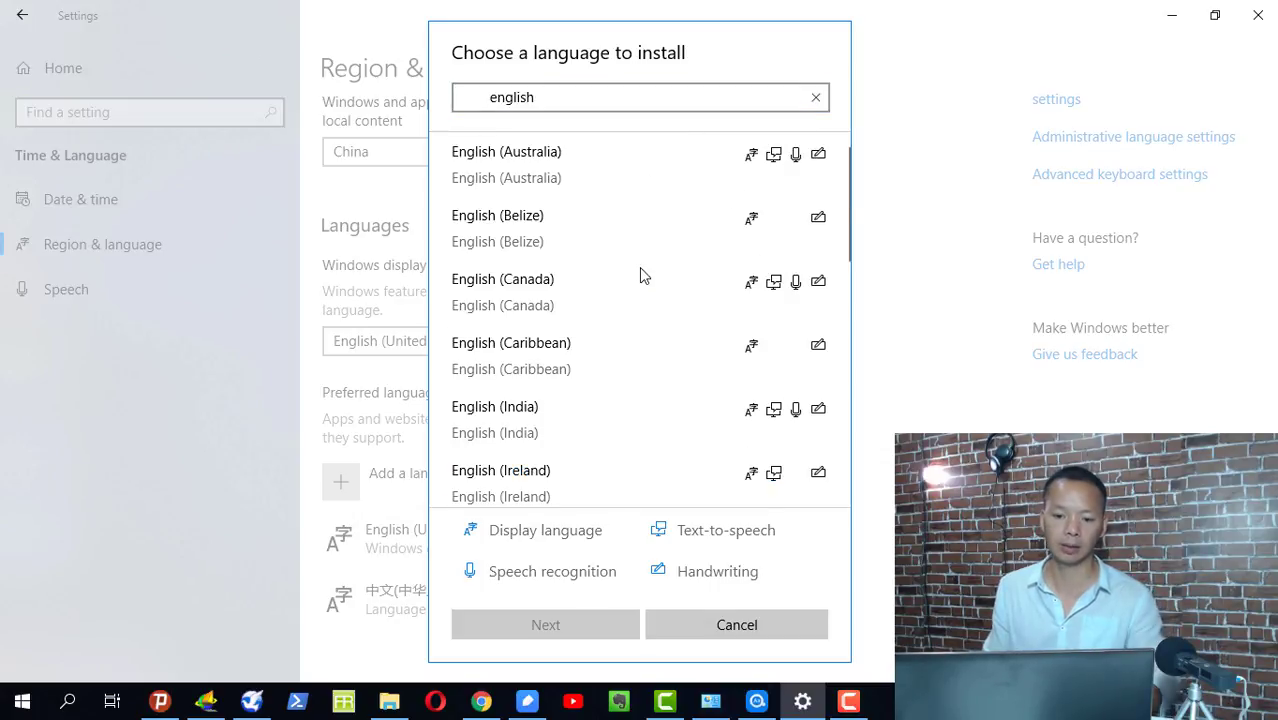
scroll(616, 357, "down", 5)
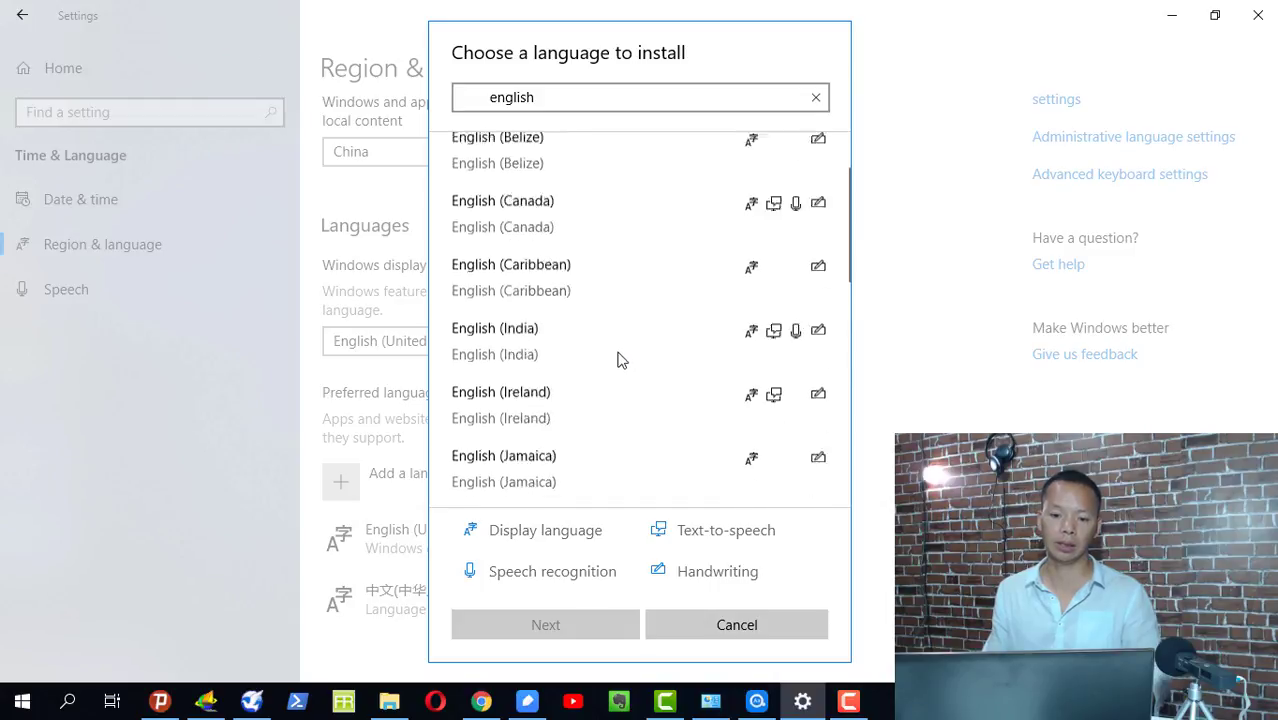
scroll(616, 431, "up", 5)
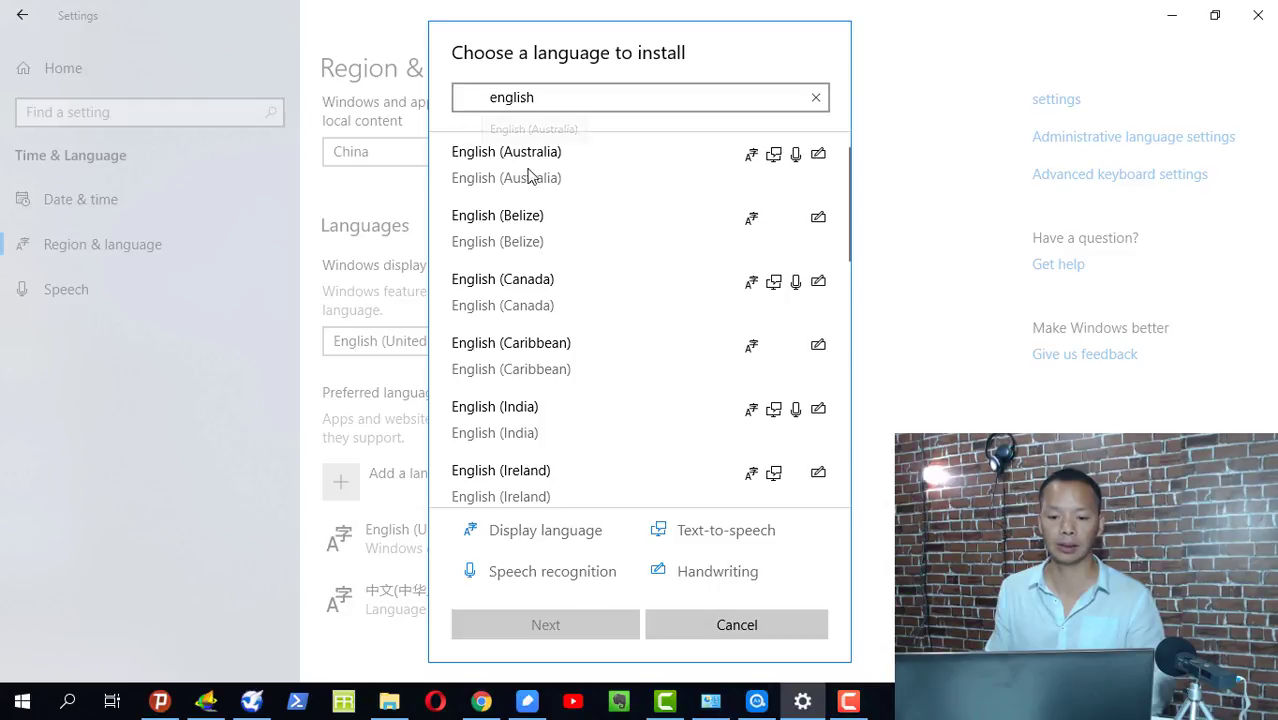
scroll(573, 327, "down", 2)
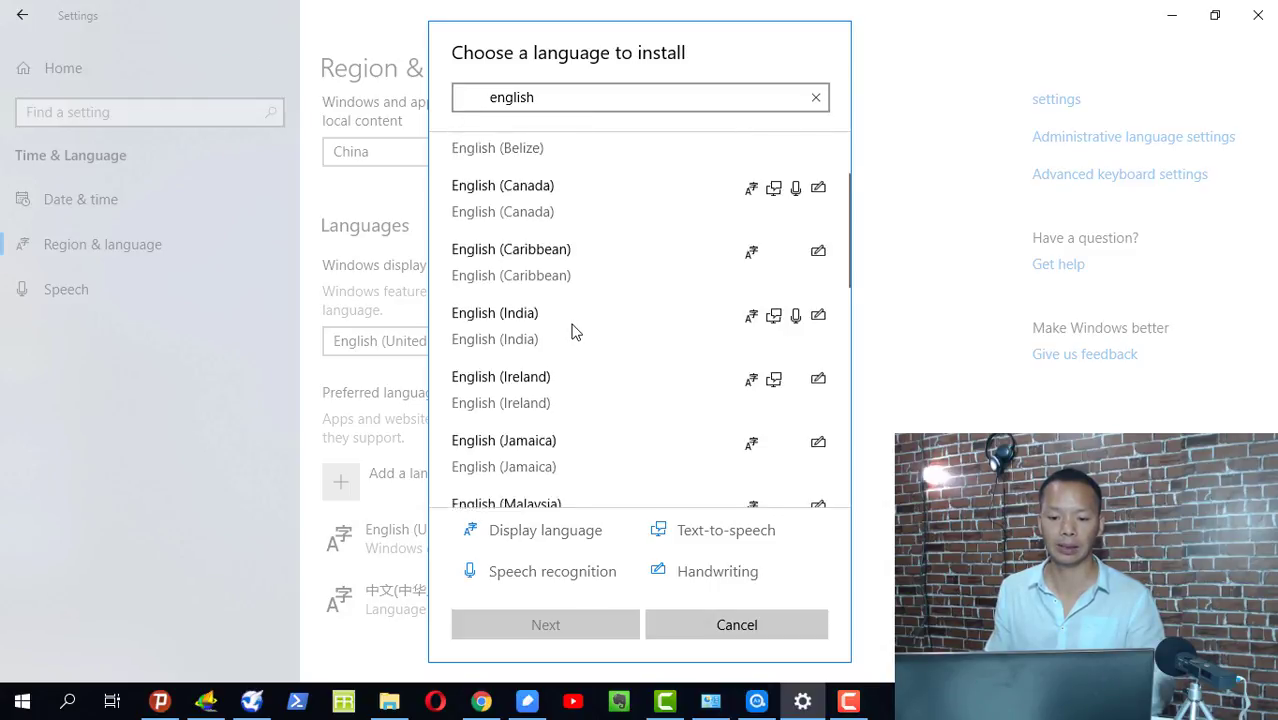
- Choose English (Canada) as the language to install, open its installation features, and cancel without installing
left_click(491, 177)
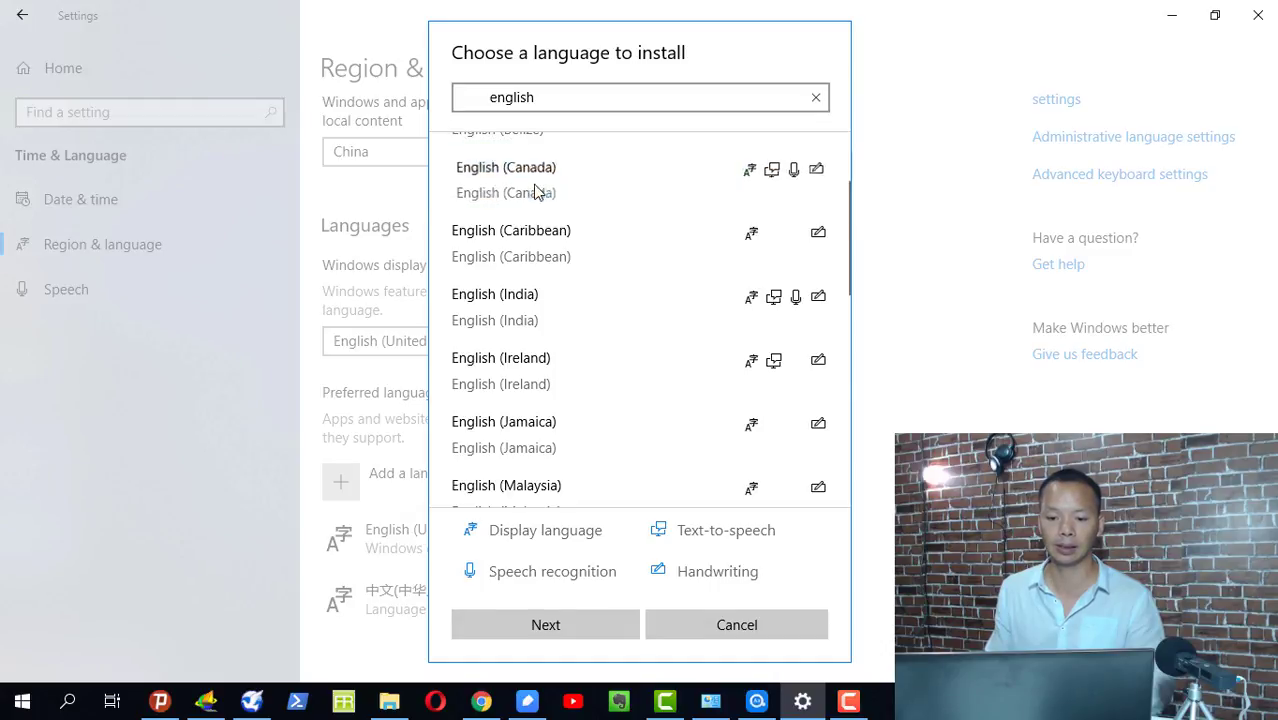
double_click(537, 192)
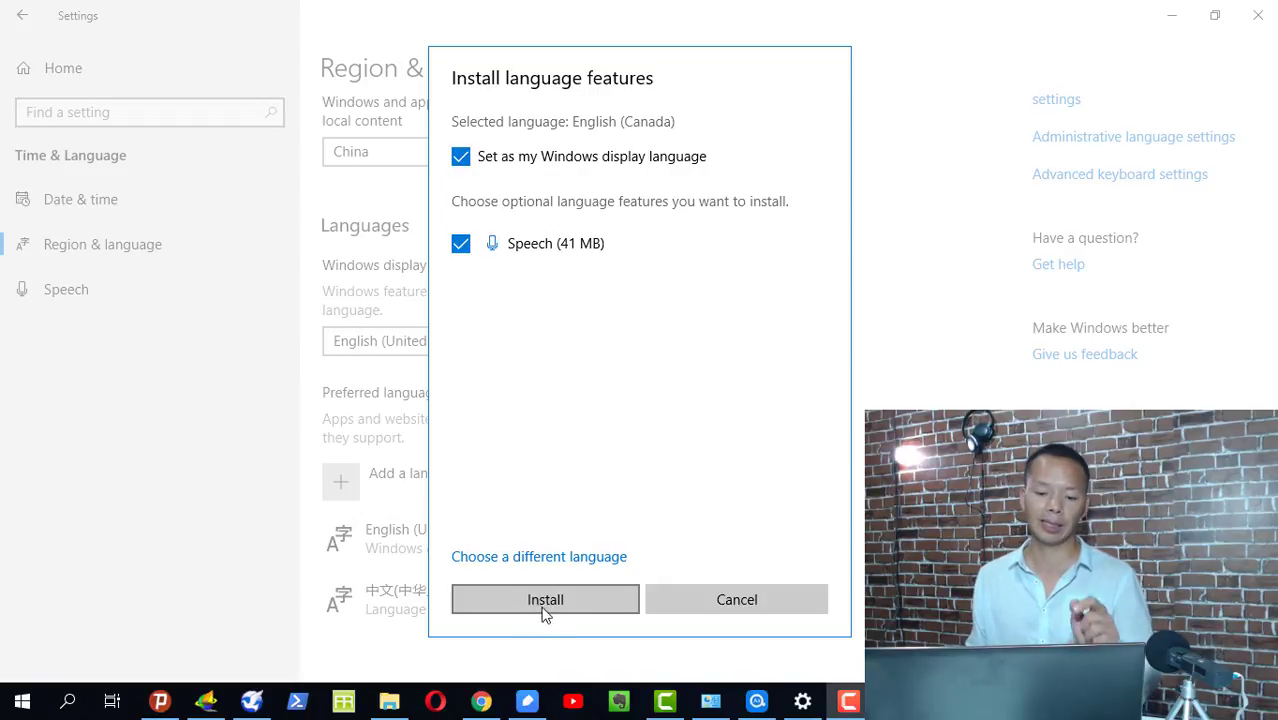
left_click(734, 600)
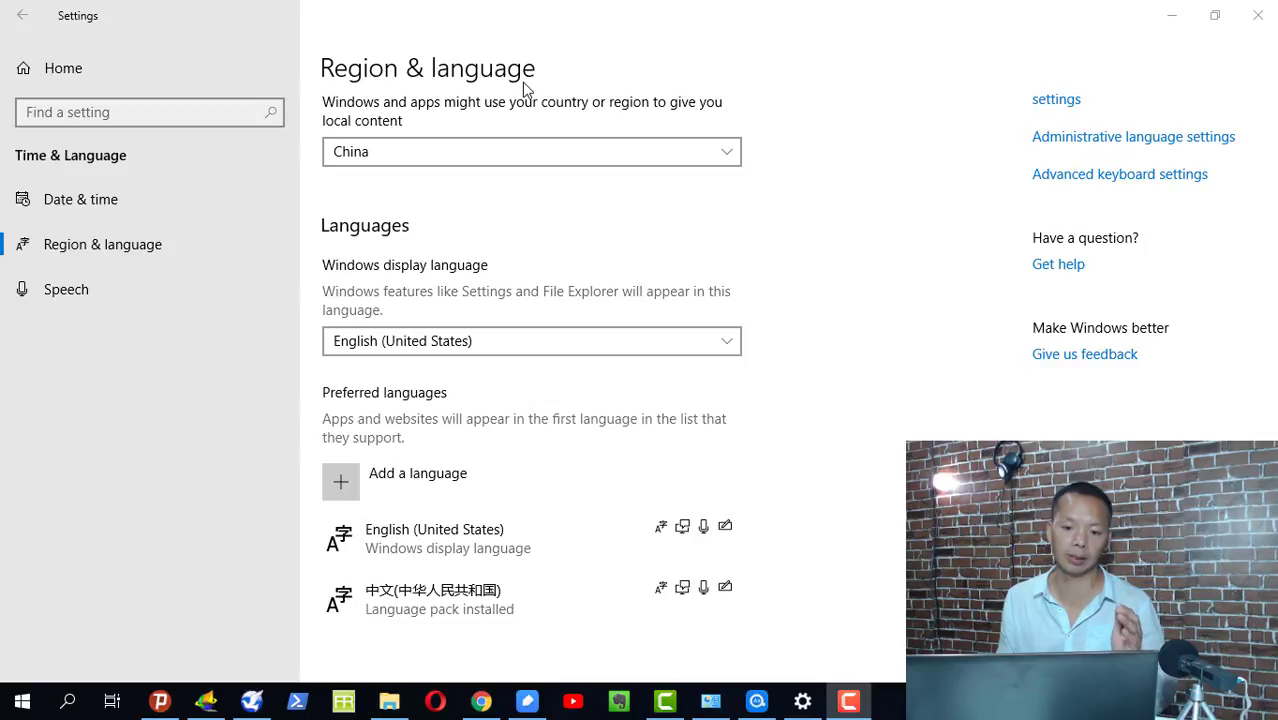
- Look through the available countries in the Country or region setting, keeping China
left_click(551, 149)
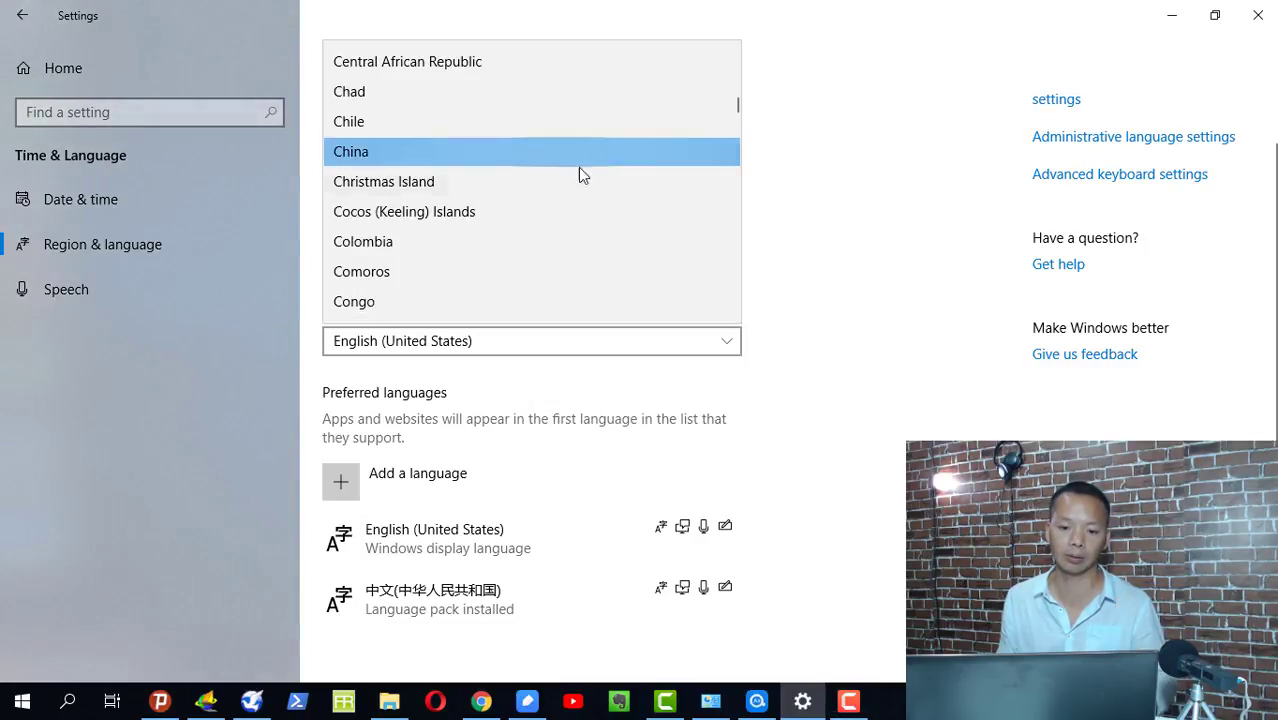
scroll(620, 200, "down", 4)
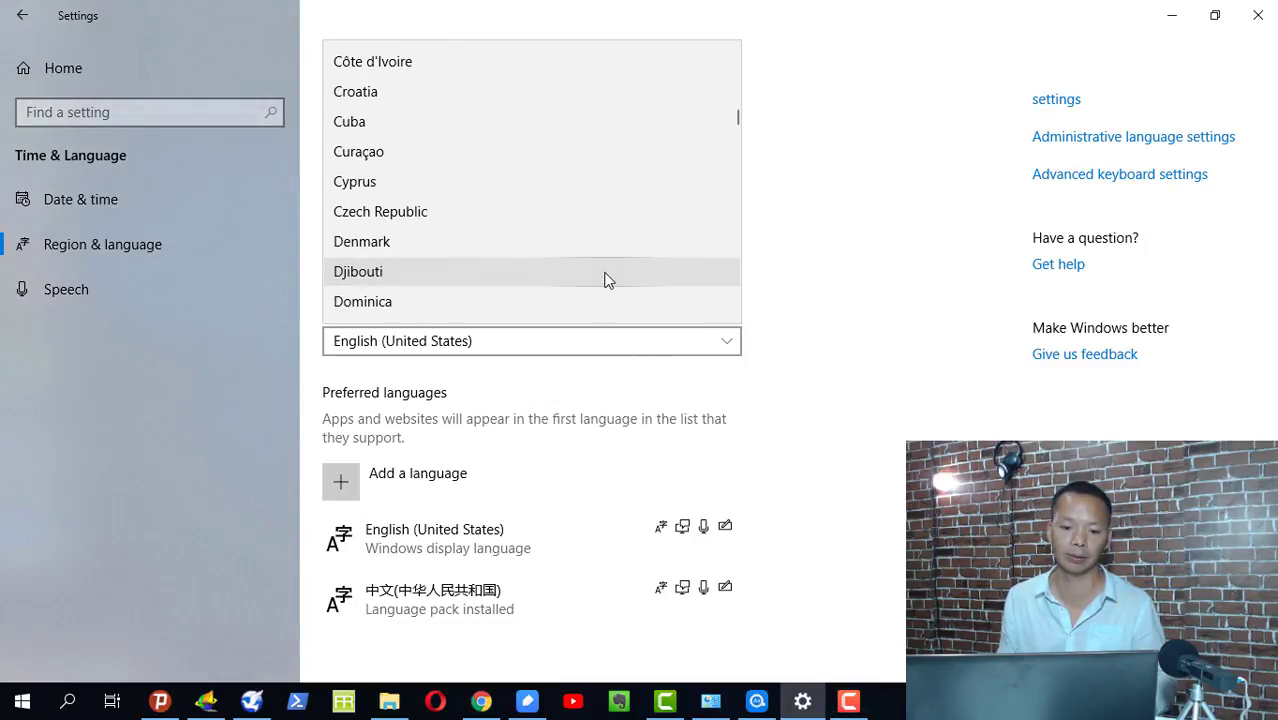
scroll(605, 270, "up", 4)
scroll(606, 264, "down", 2)
left_click(907, 67)
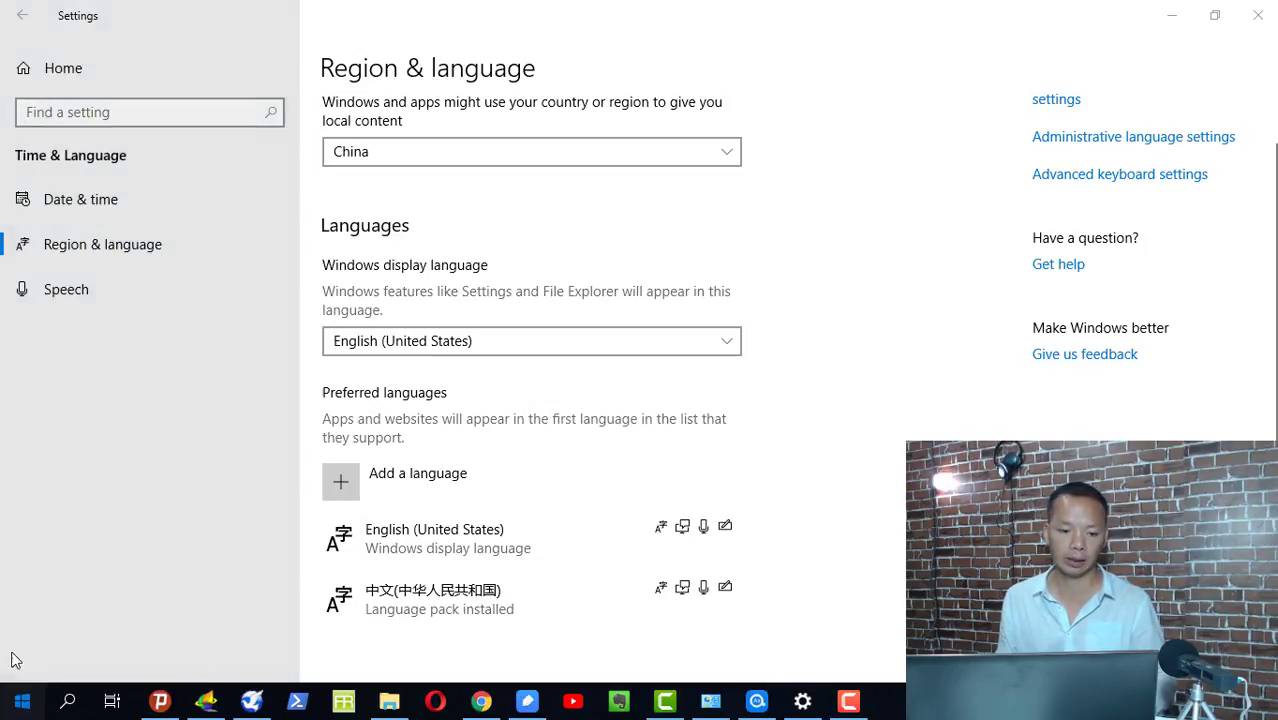
- Examine the apps and pinned tiles in the Start menu, and close it
left_click(22, 701)
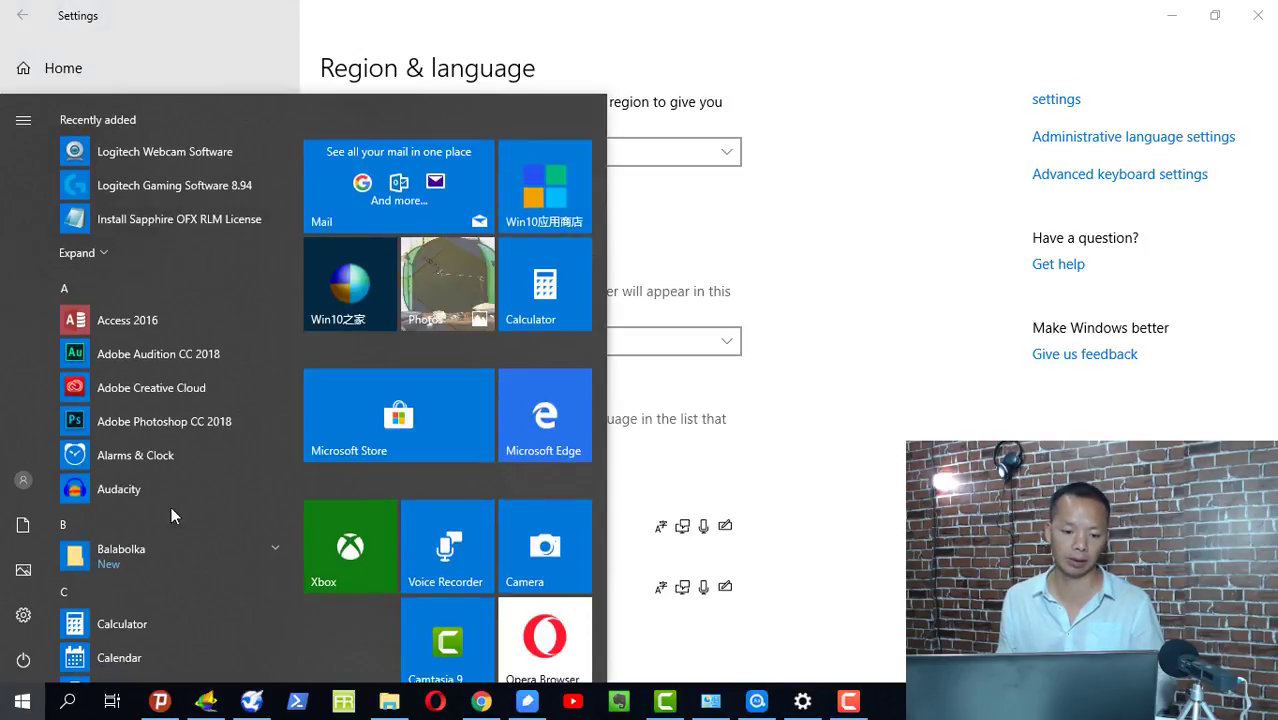
scroll(371, 448, "down", 3)
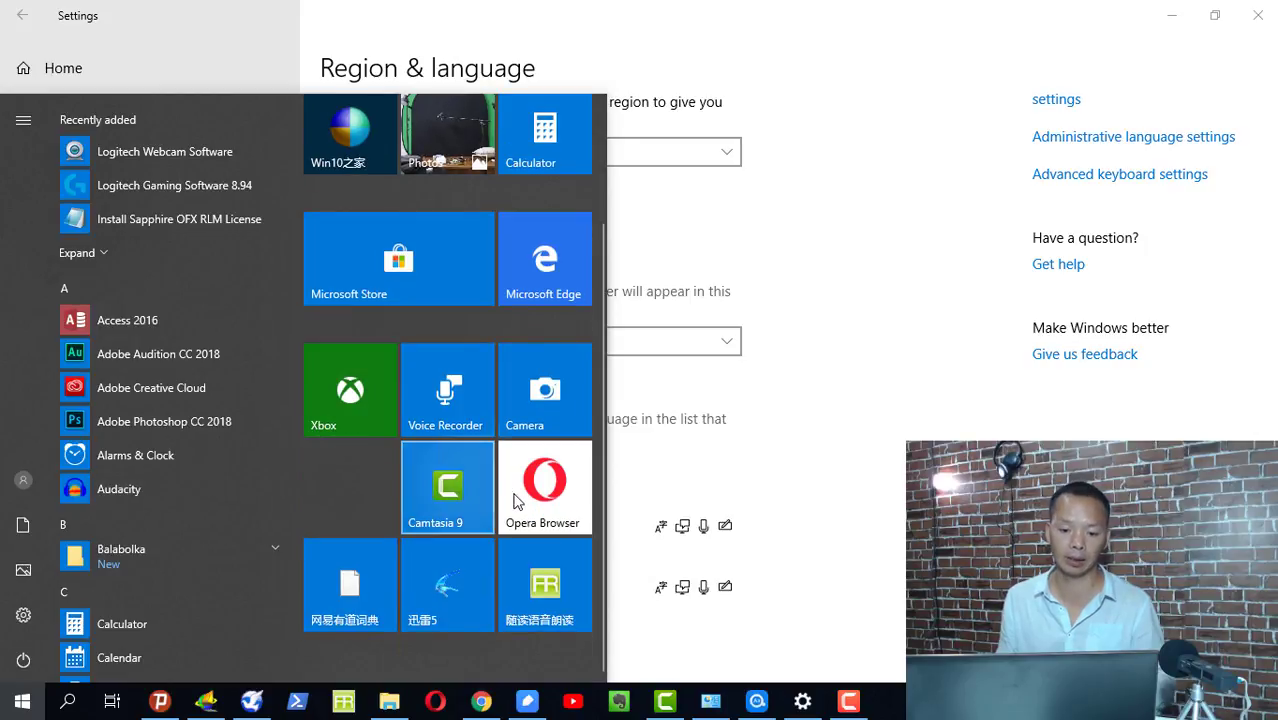
left_click(868, 152)
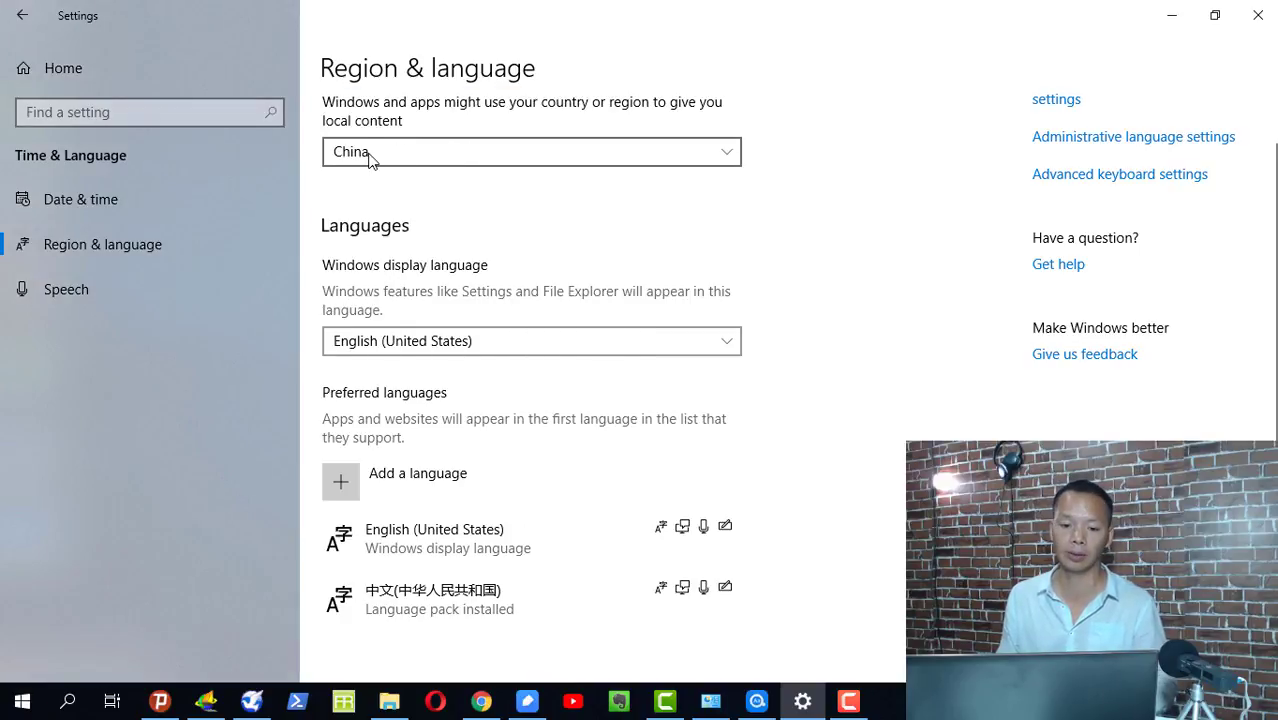
- Examine the country entries following China in the Country or region setting, and close the list
left_click(608, 155)
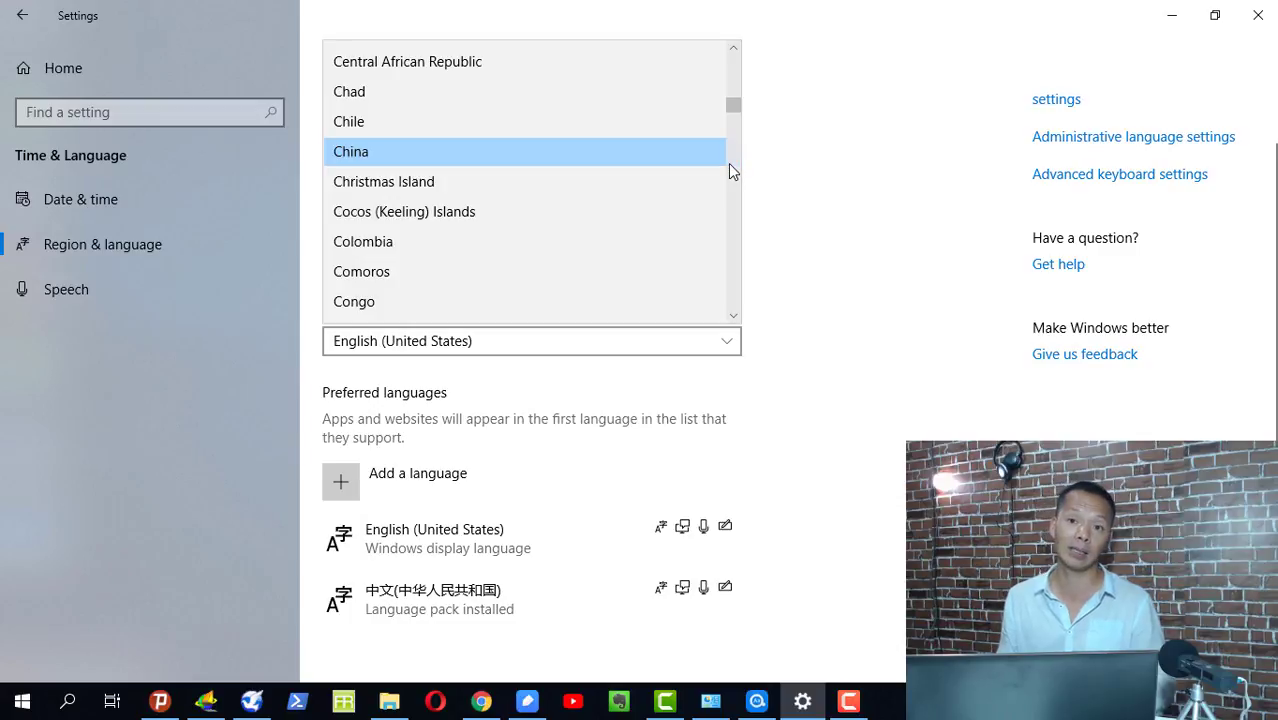
scroll(615, 215, "down", 1)
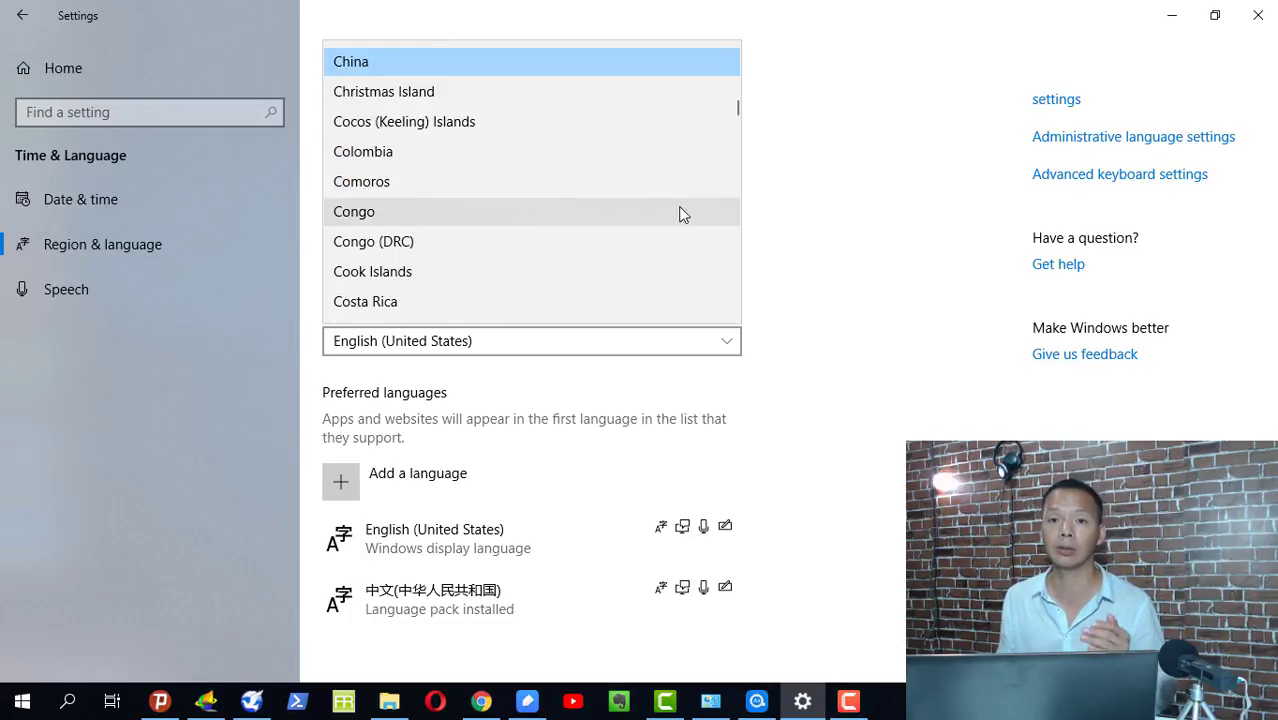
left_click(865, 203)
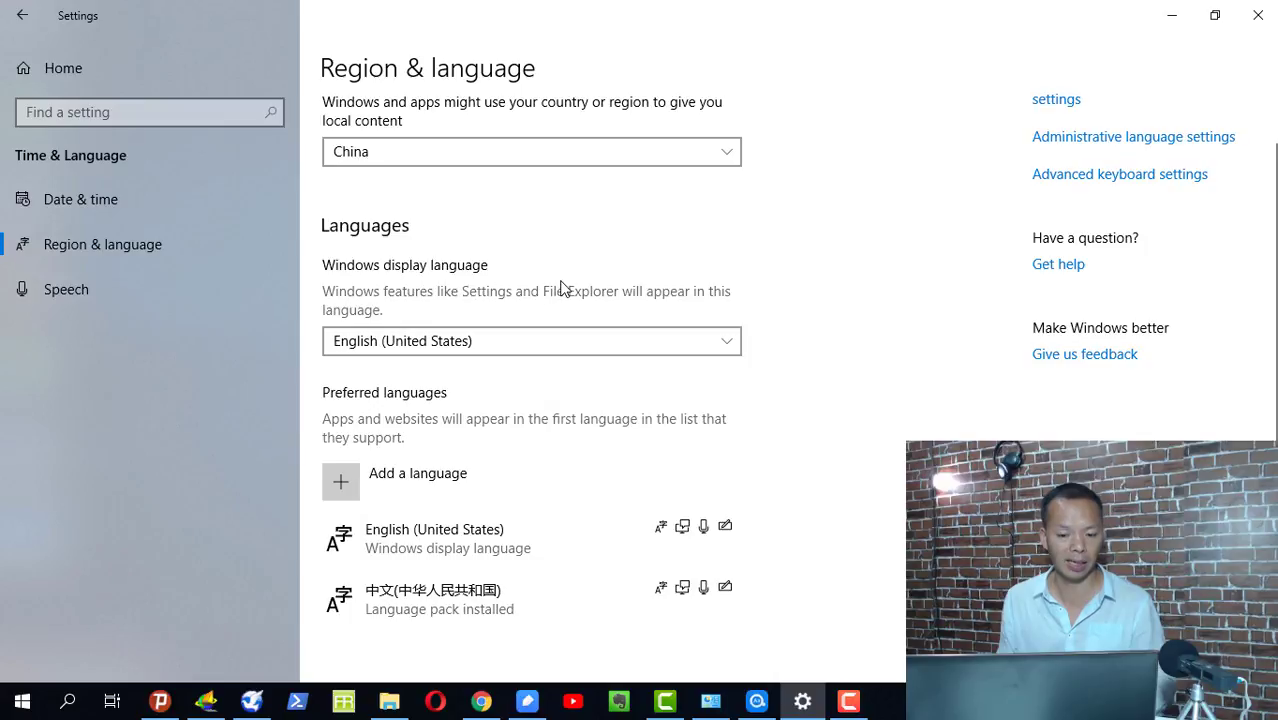
- Switch the Windows display language to 中文(中华人民共和国), and restore it to English (United States)
left_click(681, 341)
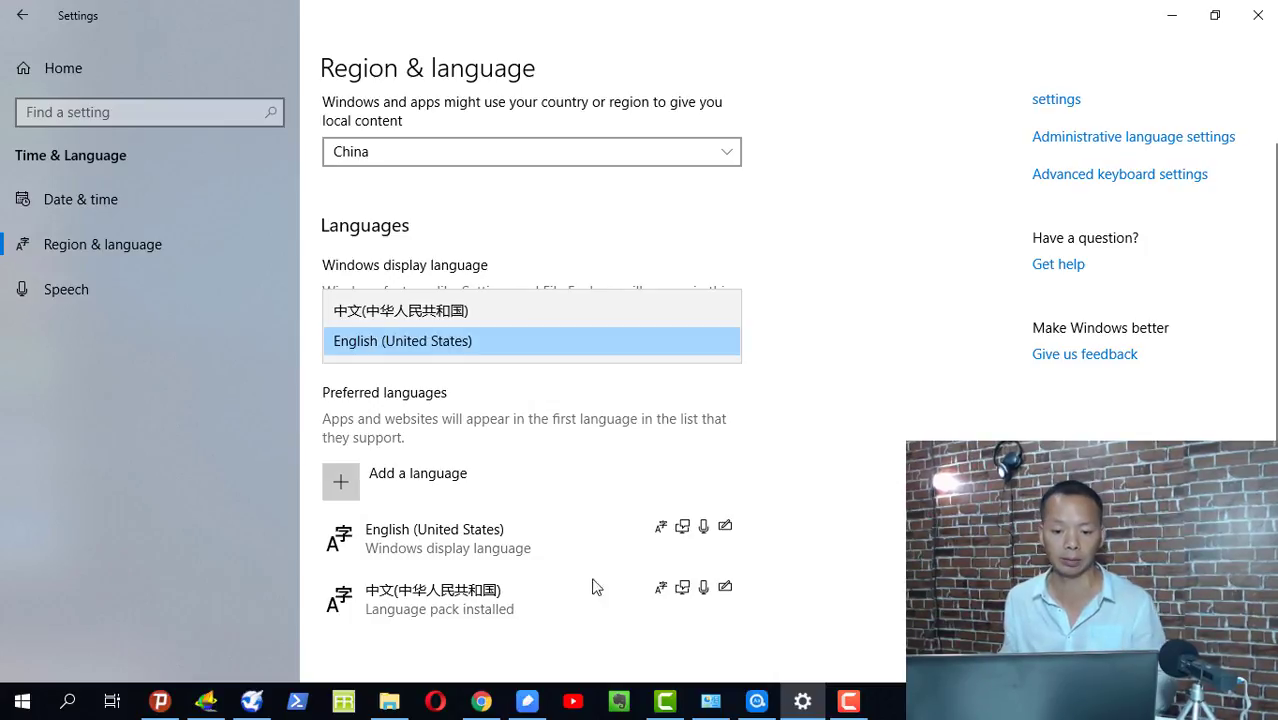
left_click(490, 315)
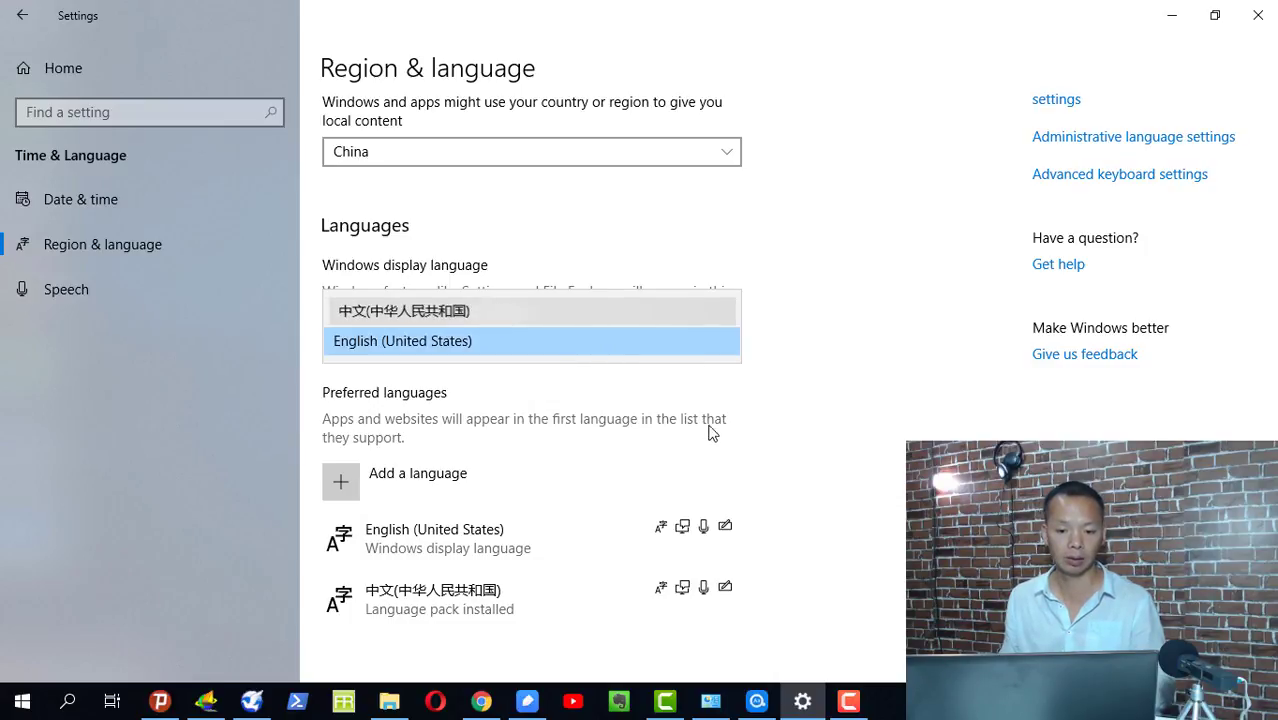
left_click(543, 292)
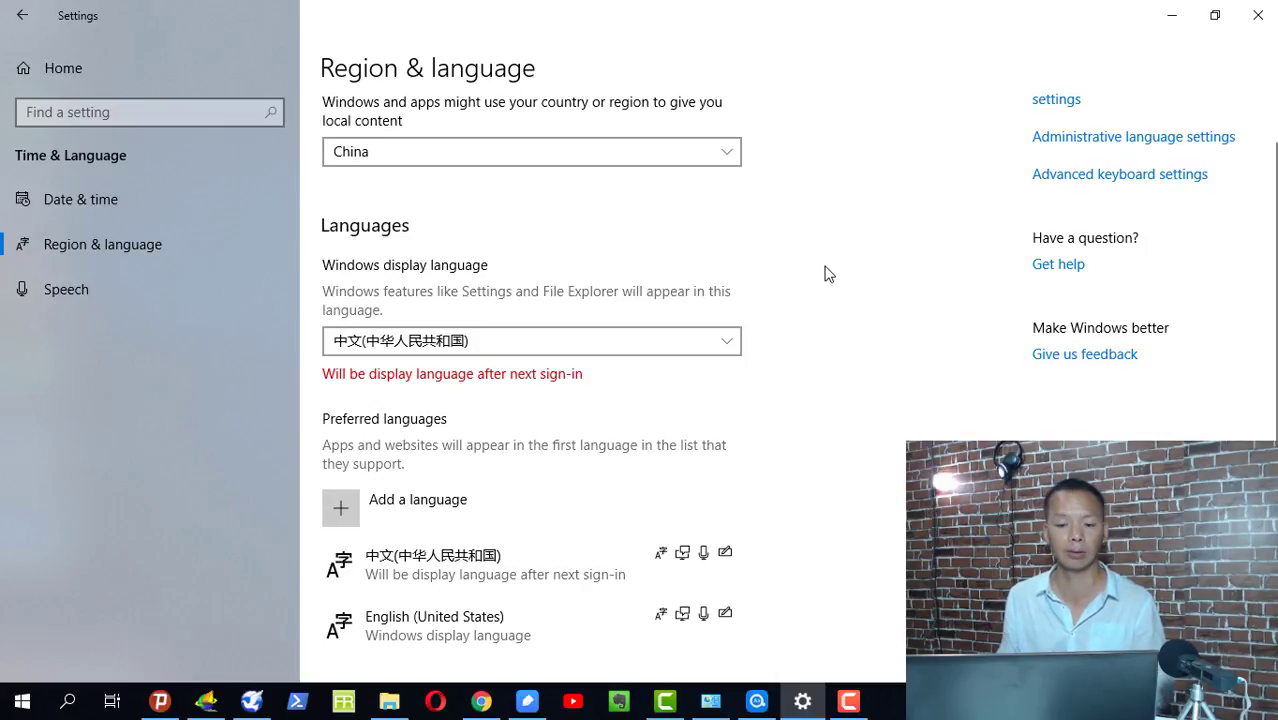
left_click(729, 345)
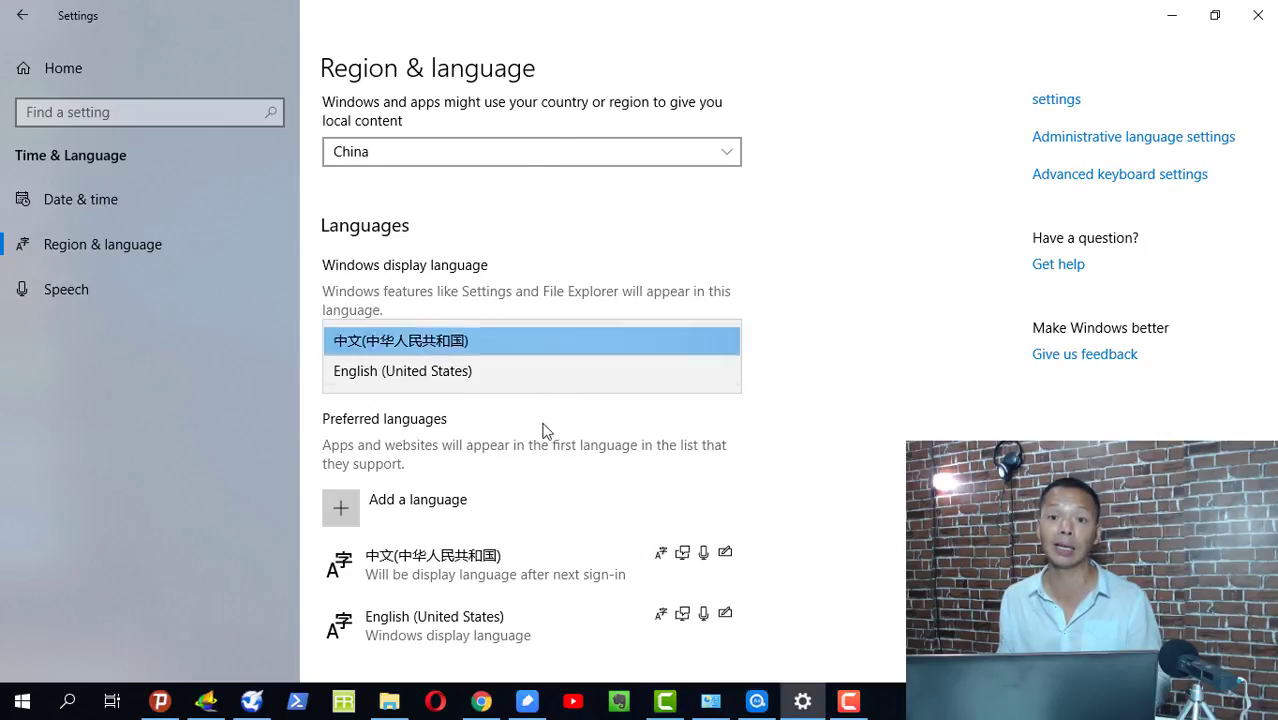
left_click(458, 384)
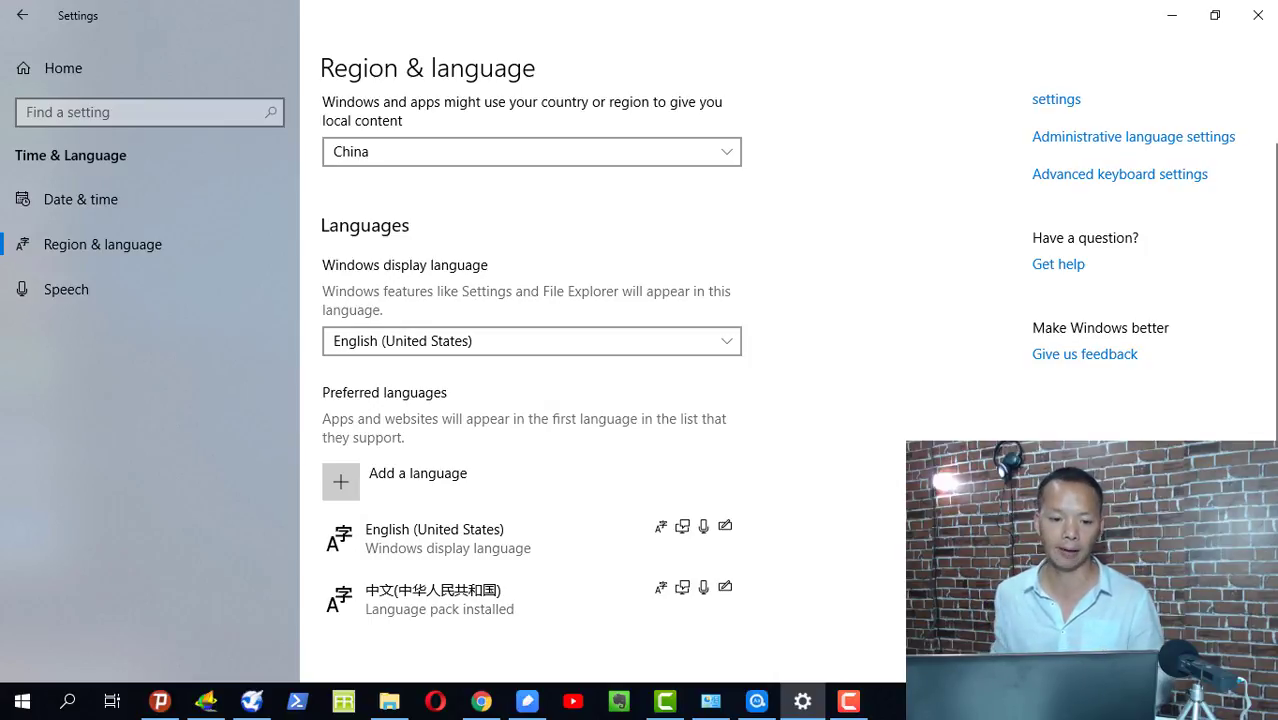
- Return to the Windows Settings home page and close Settings
left_click(22, 15)
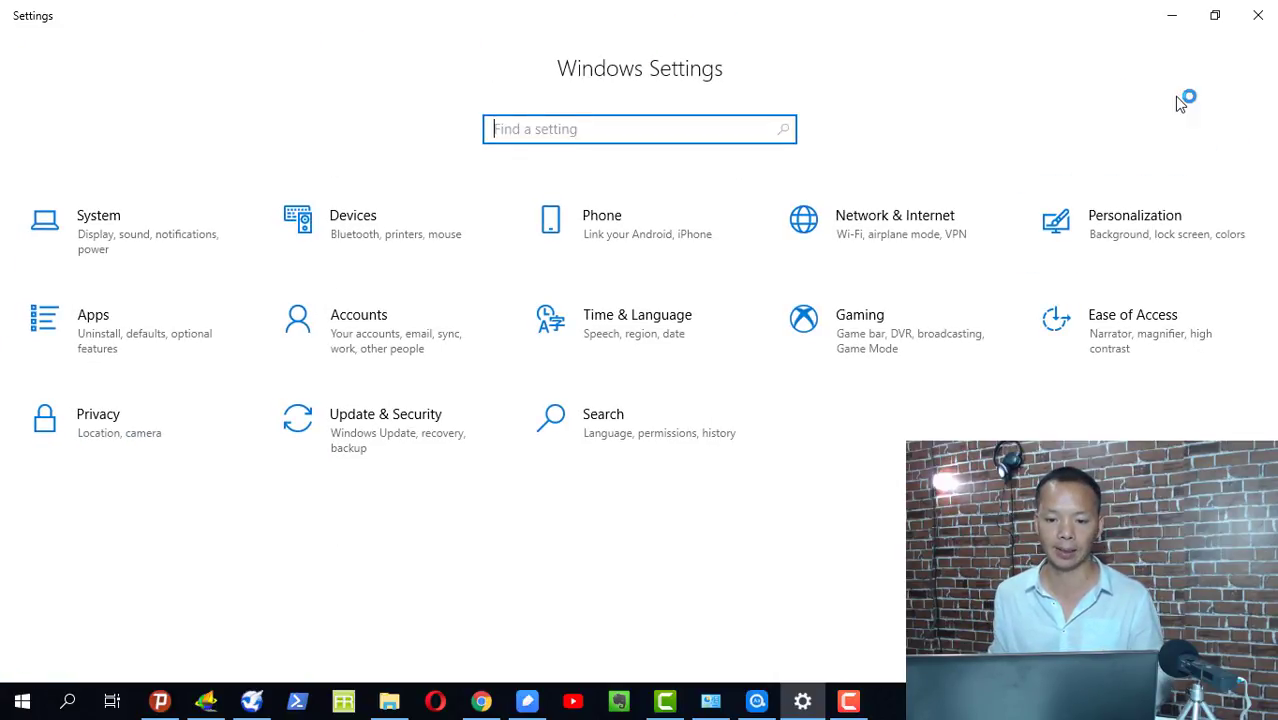
left_click(1257, 15)
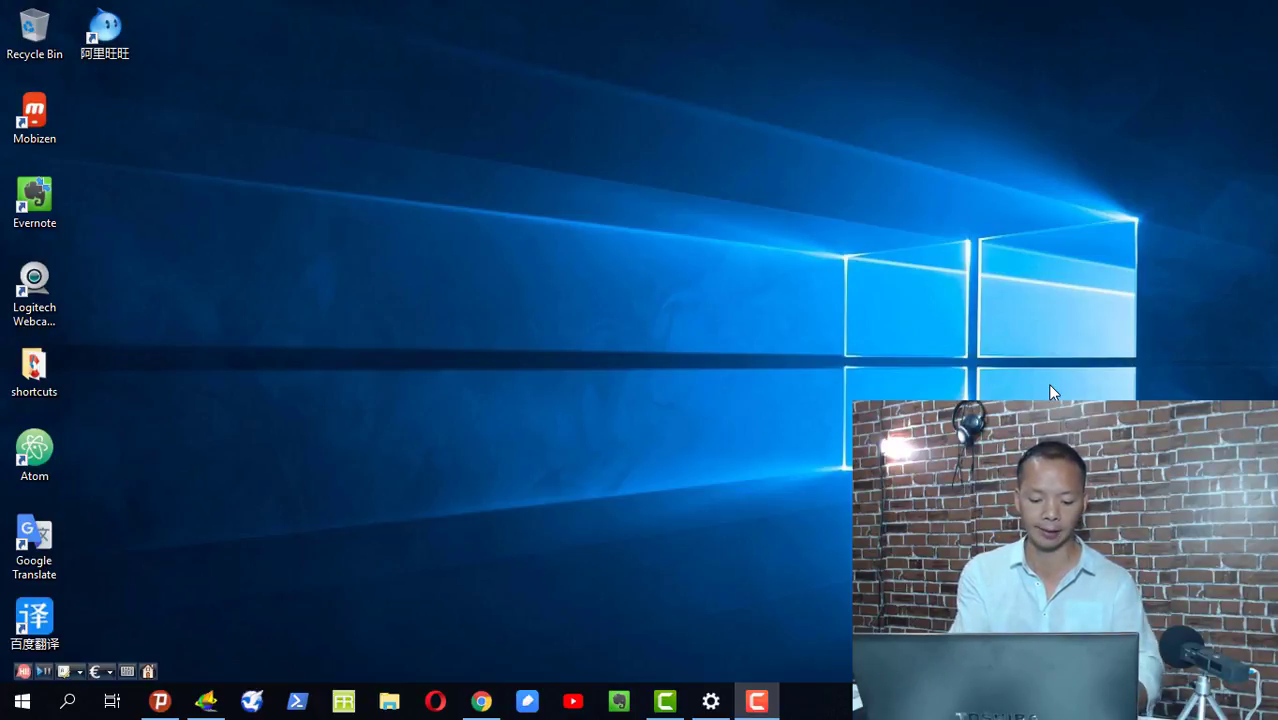
- Find and open Windows Settings by searching for "setting", and go to the Speech page under Time & Language
key("super")
type("setting")
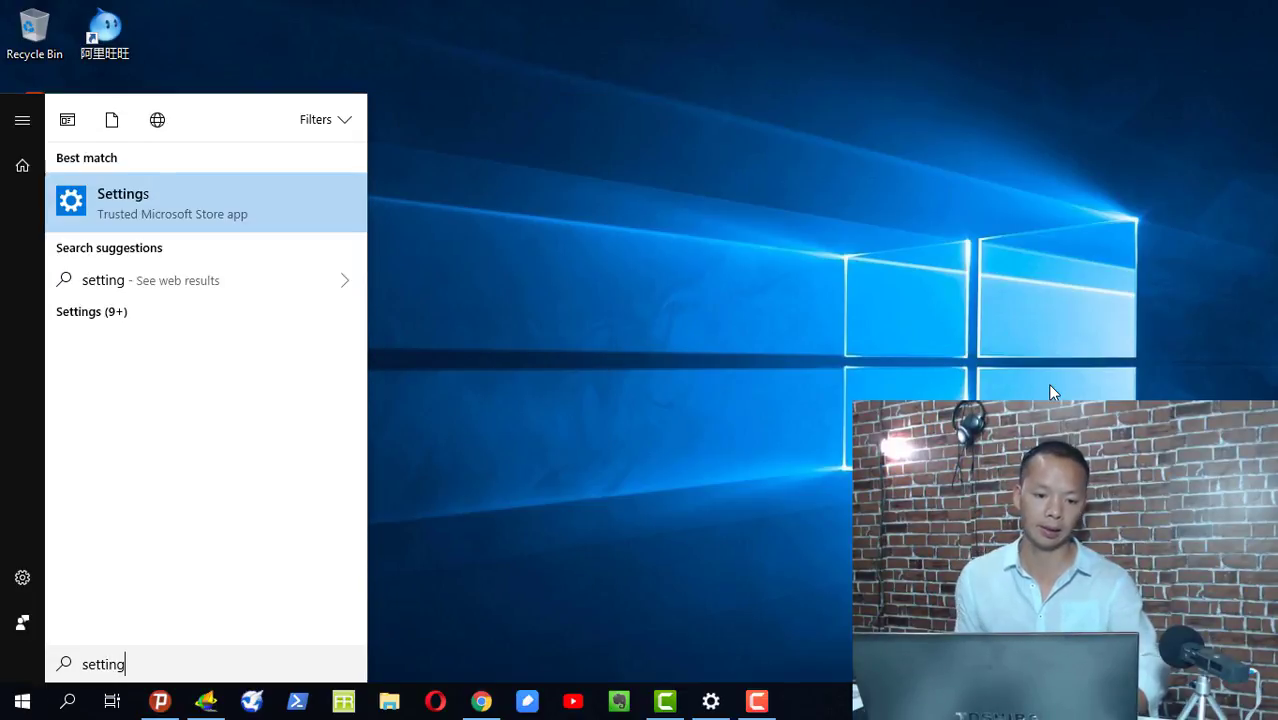
key("Return")
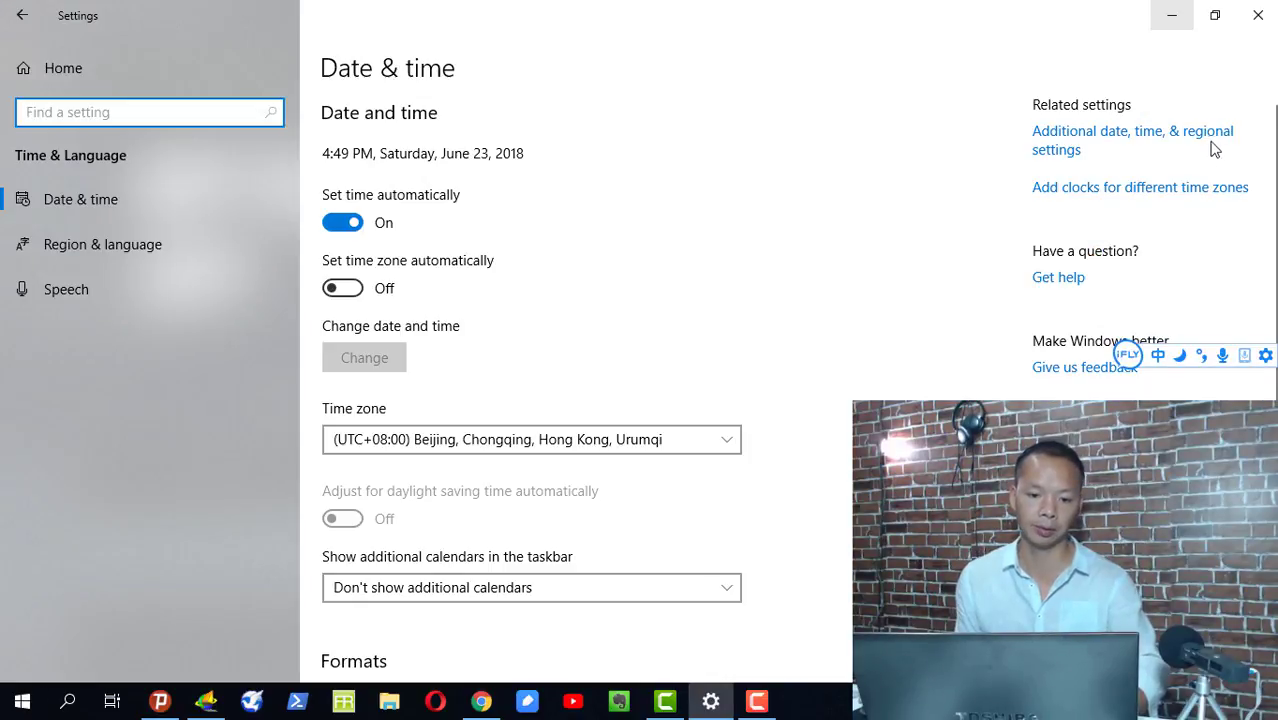
left_click(22, 15)
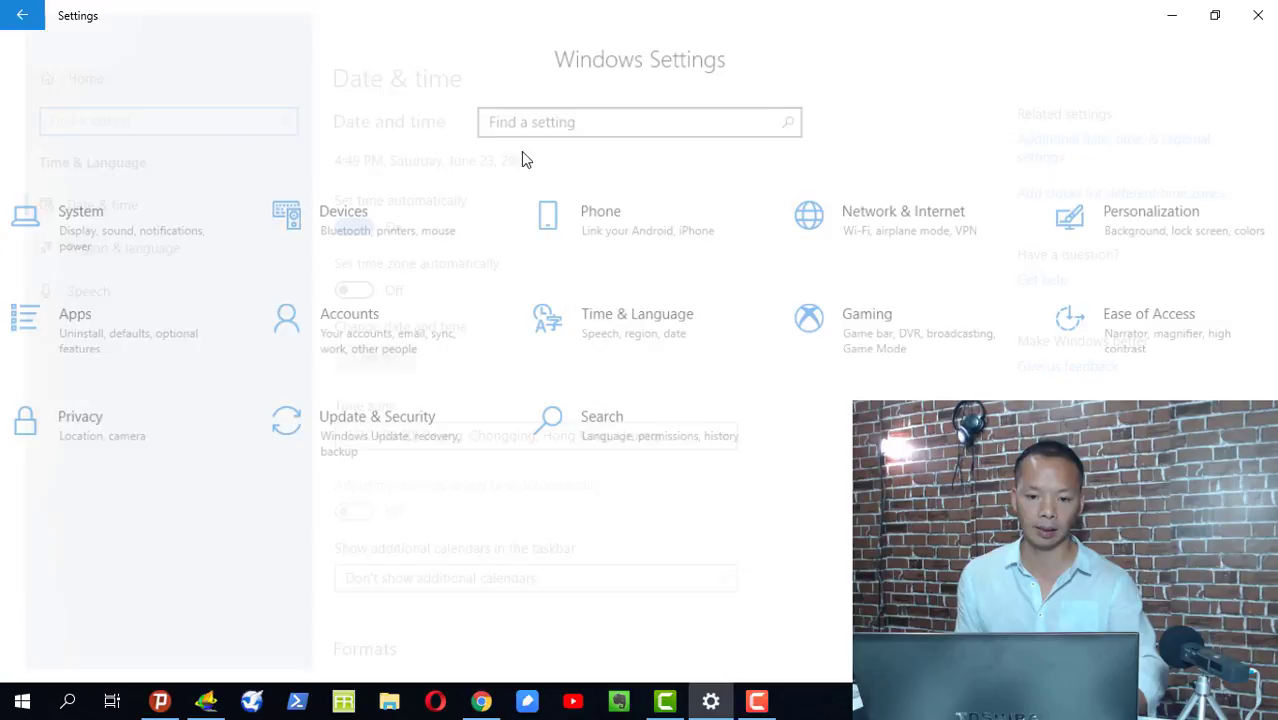
left_click(640, 333)
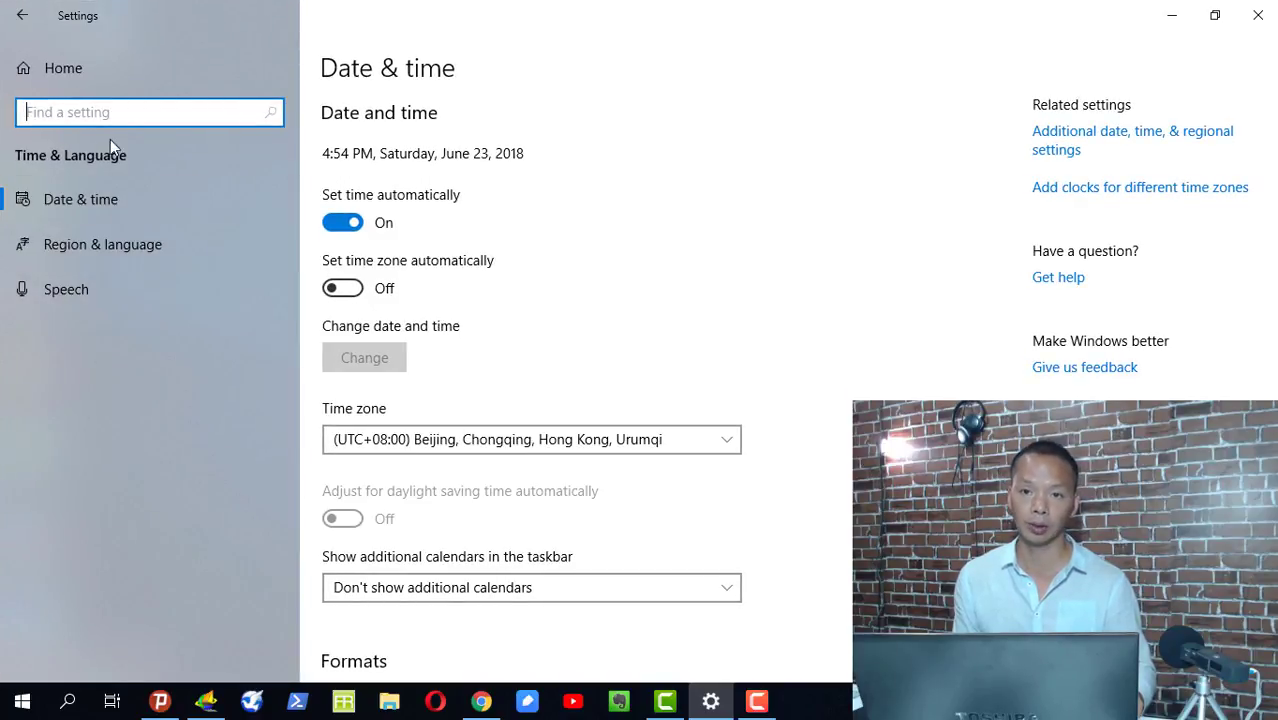
left_click(57, 292)
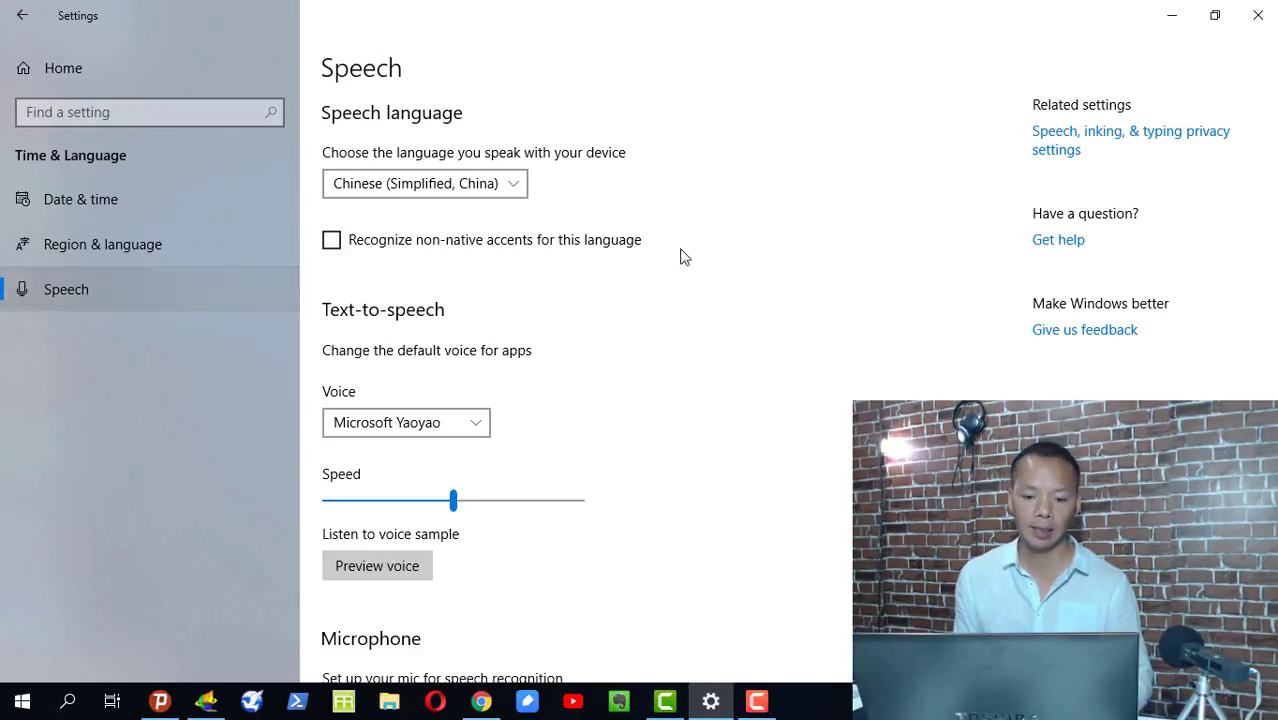
- Preview the Microsoft Yaoyao text-to-speech voice, and set the voice to Microsoft David and preview it
scroll(801, 508, "down", 1)
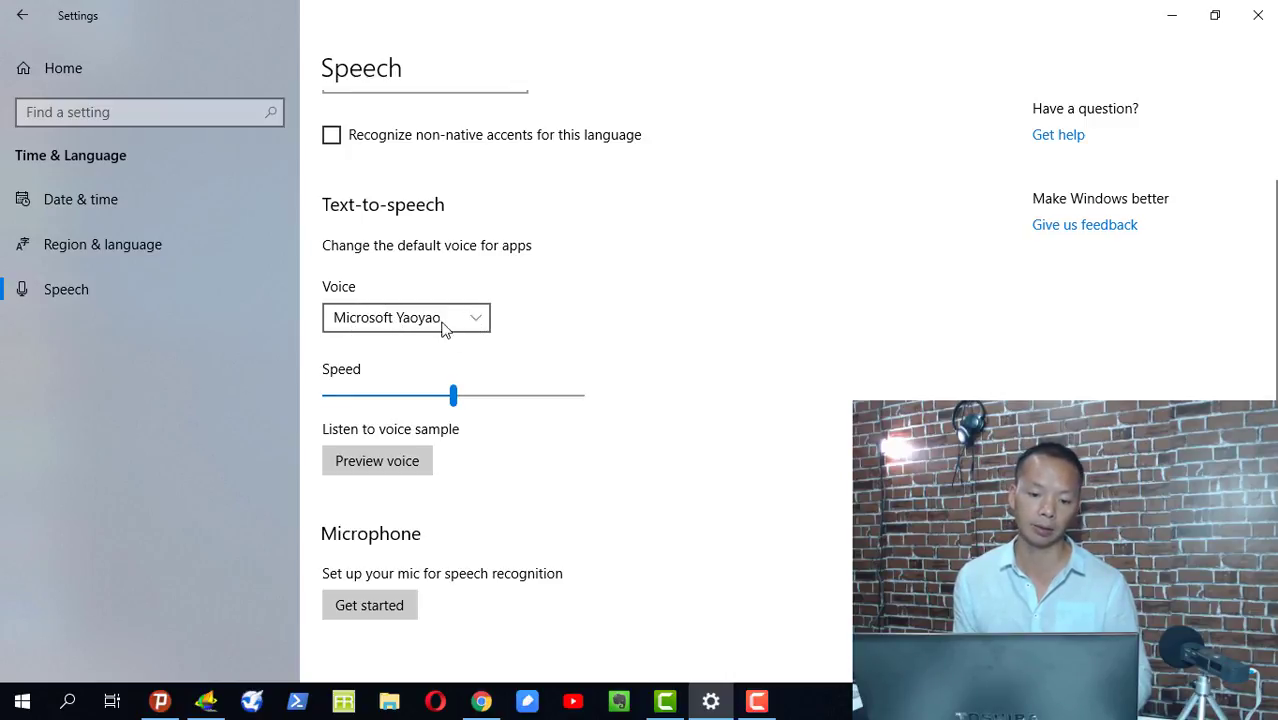
left_click(380, 468)
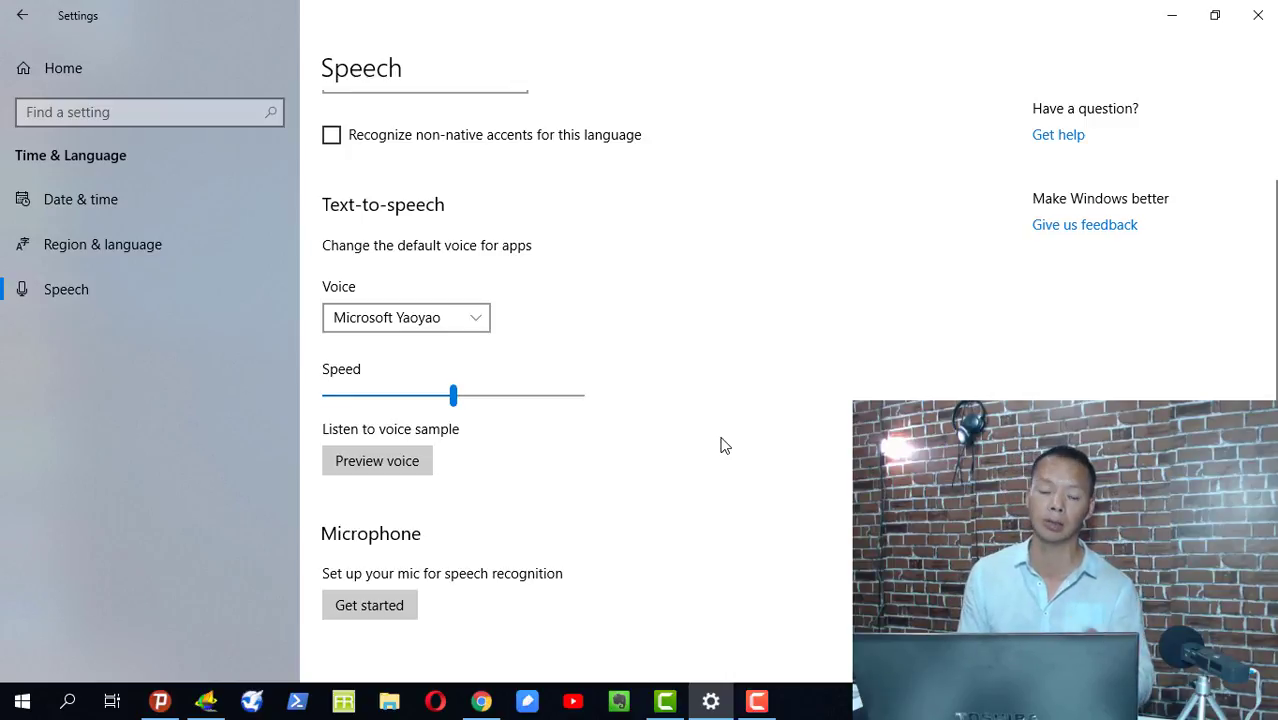
left_click(474, 320)
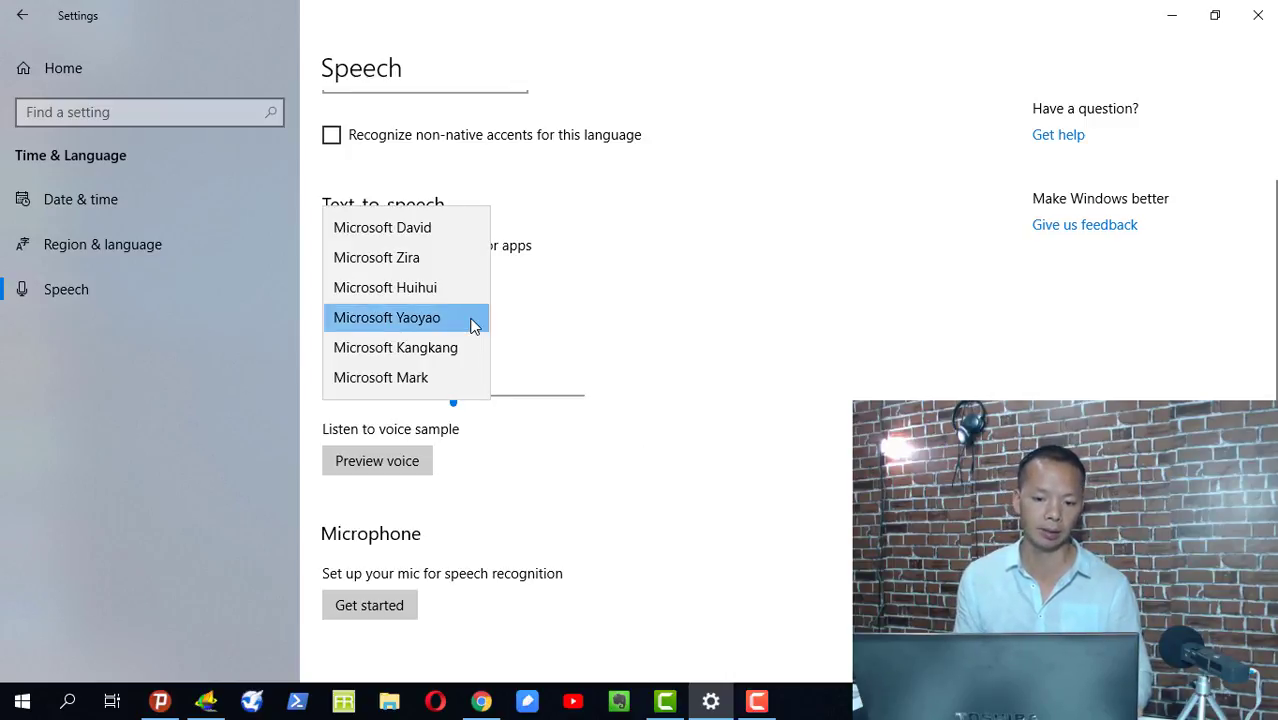
left_click(430, 230)
left_click(394, 460)
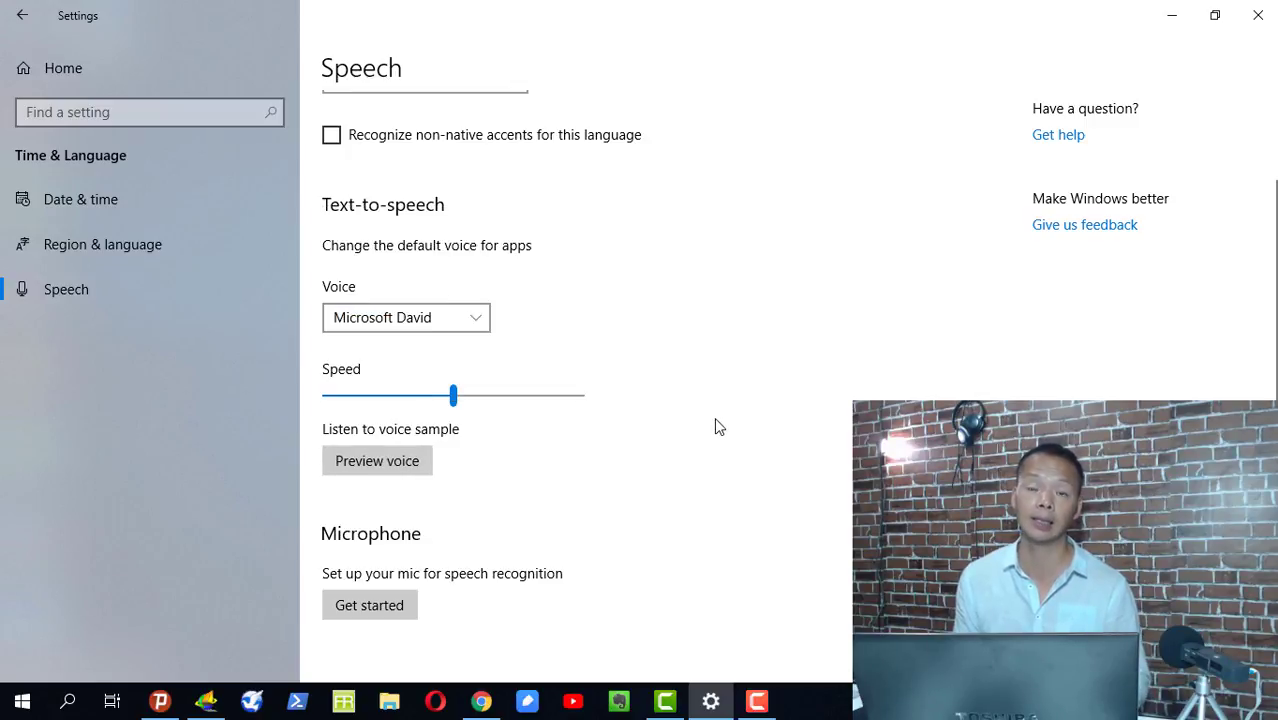
- Set the text-to-speech voice to Microsoft Zira, preview it, and minimize Settings
left_click(431, 318)
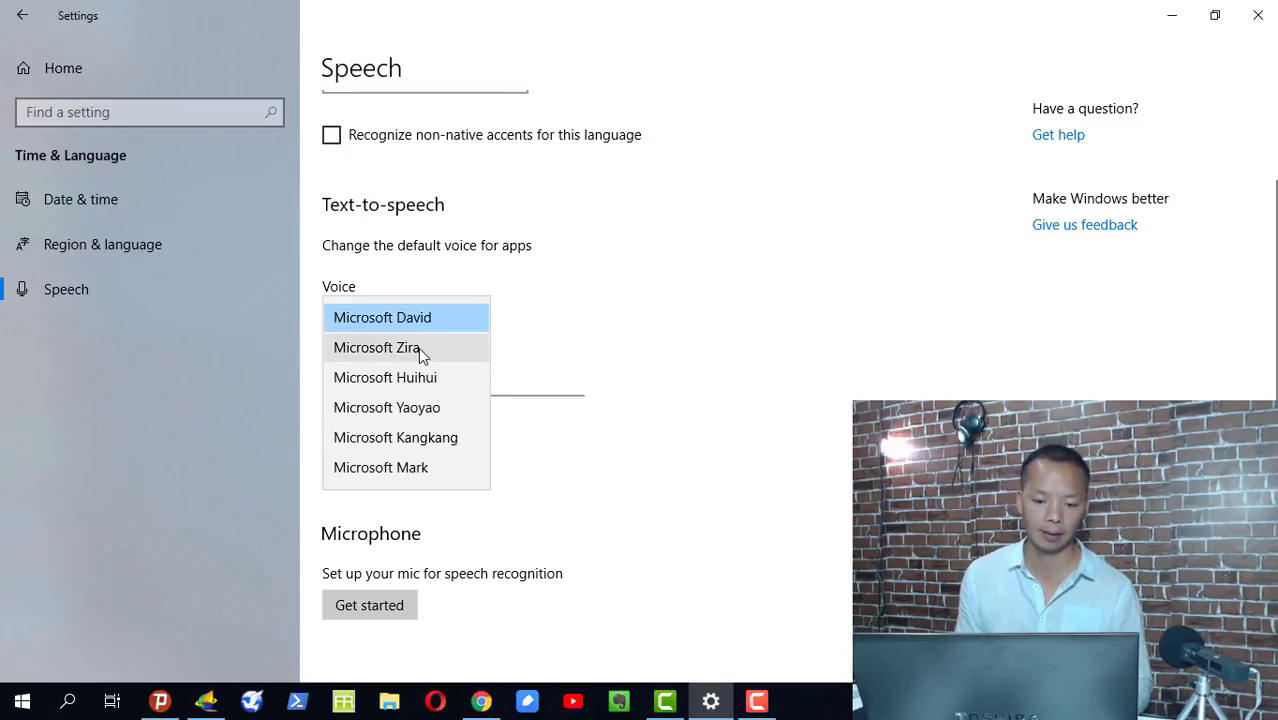
left_click(418, 347)
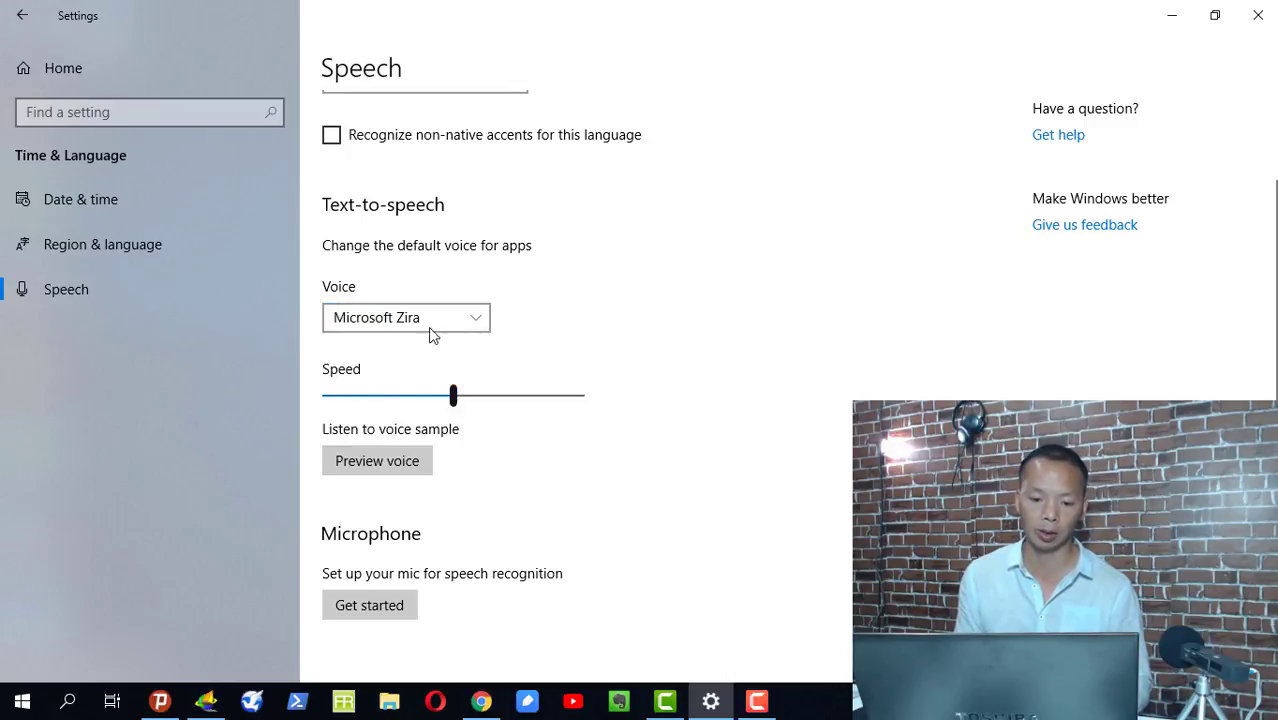
left_click(399, 462)
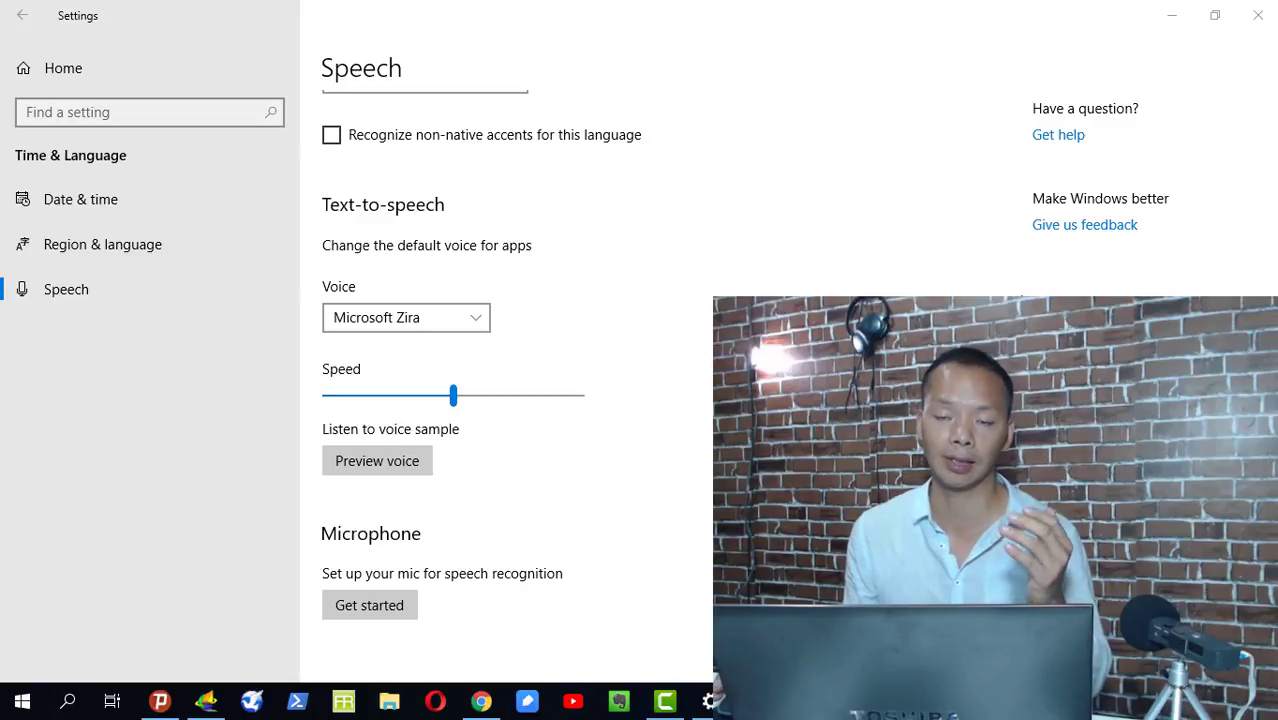
left_click(1172, 22)
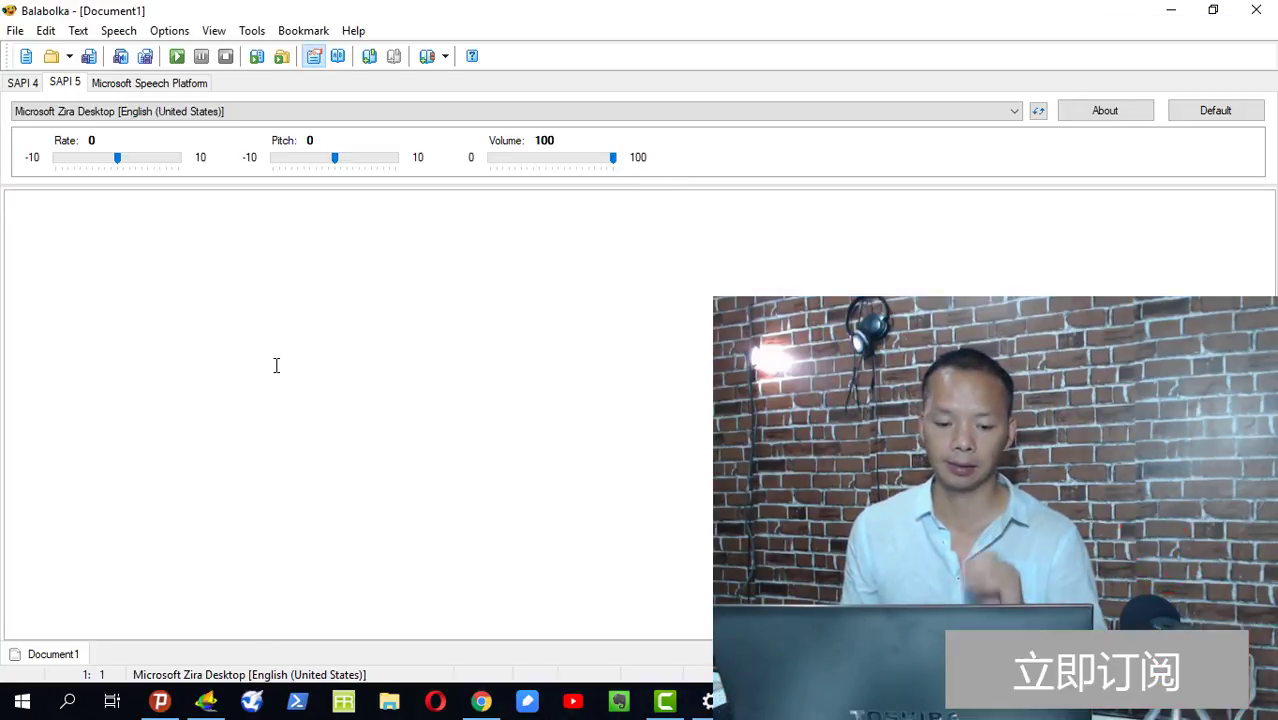
- Copy the Los Angeles Times article text in Chrome from "The process of reunifying families" to "holding many adults who" into the empty Balabolka document
left_click(484, 704)
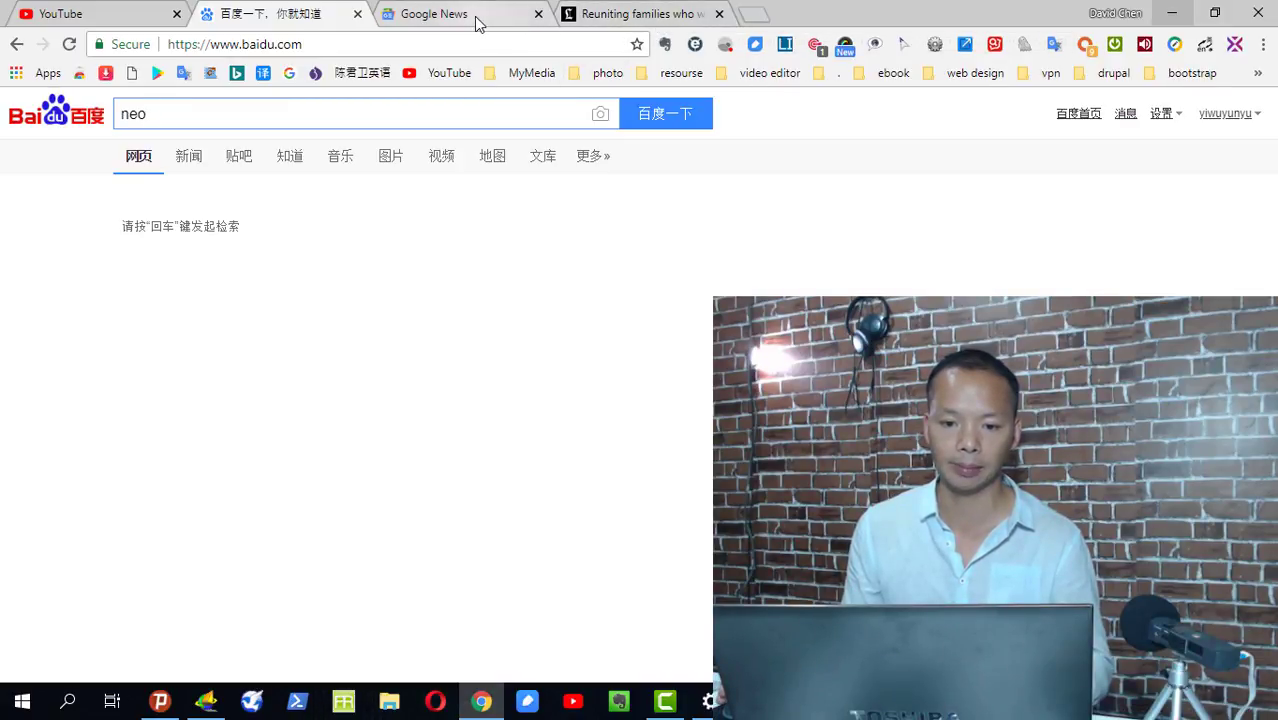
left_click(476, 18)
key("ctrl+Tab")
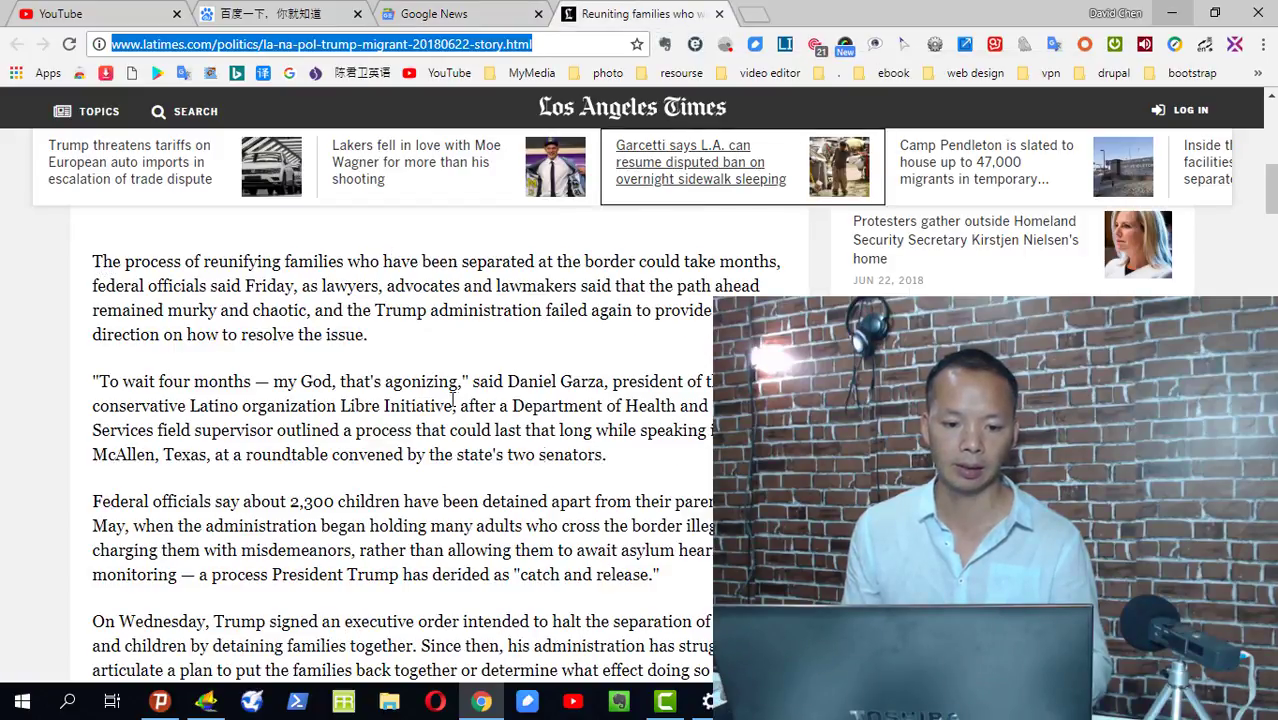
left_click_drag(93, 262, 557, 527)
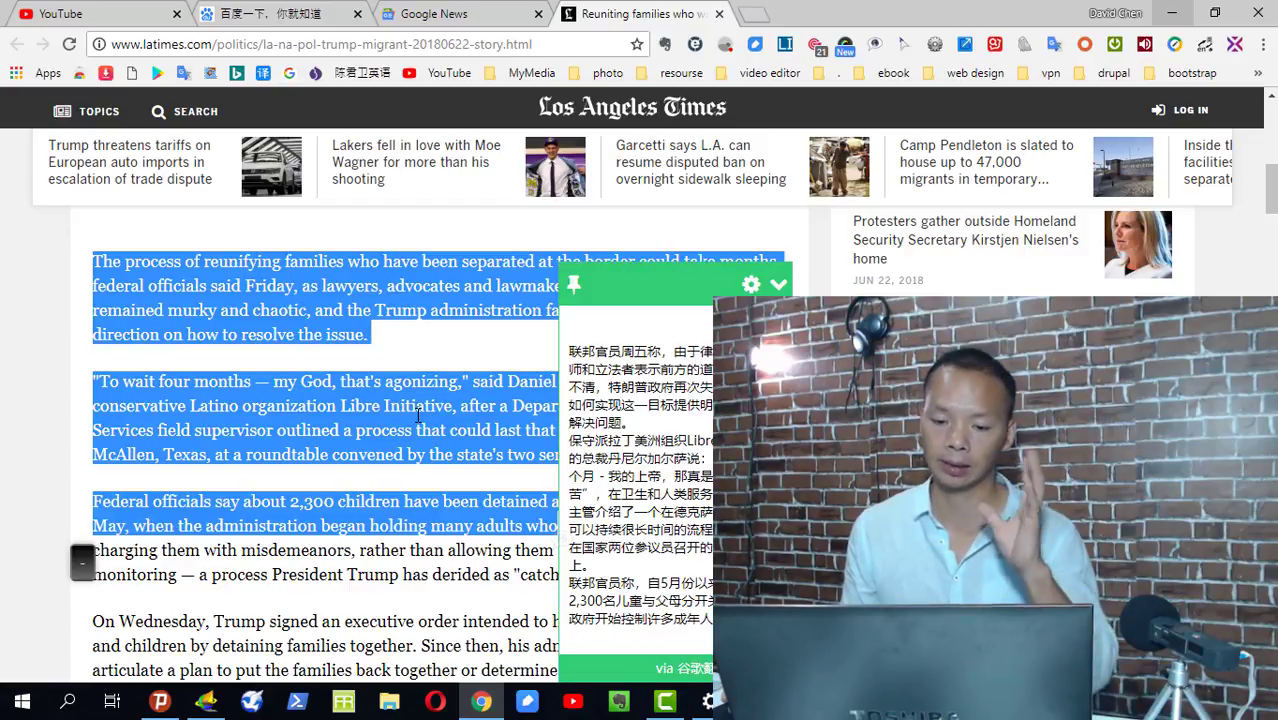
left_click(592, 387)
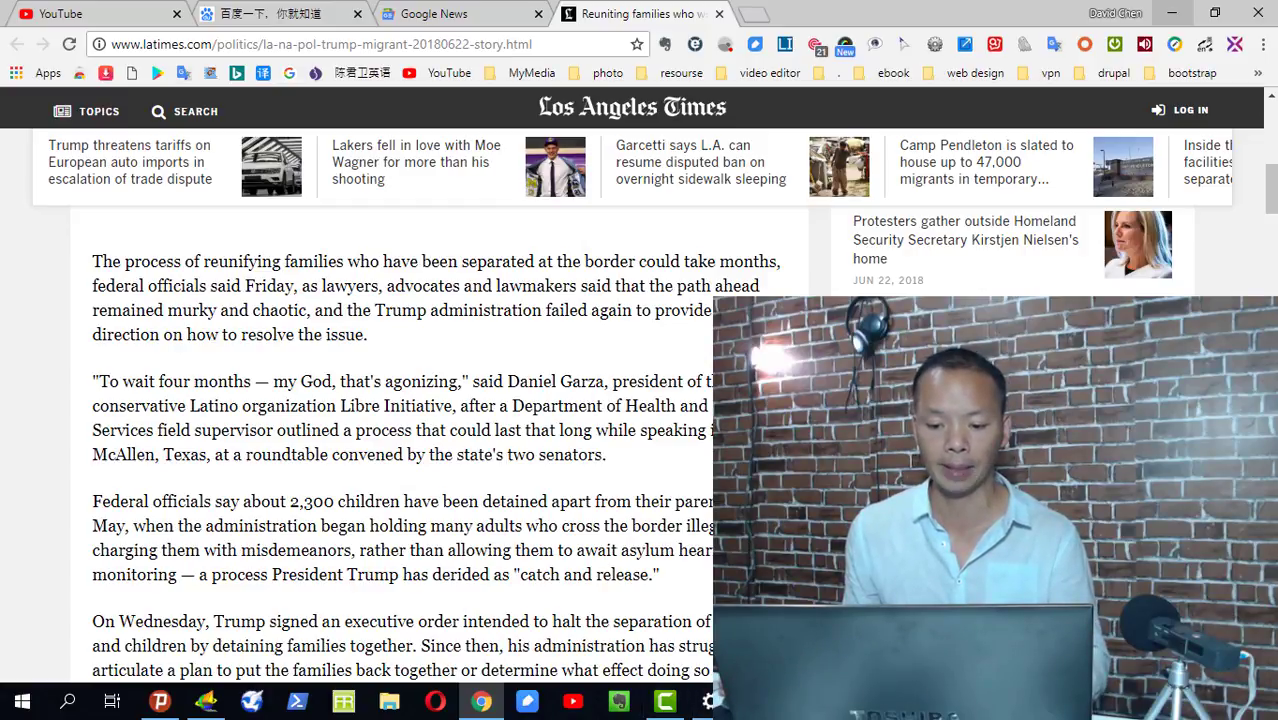
key("alt+Tab")
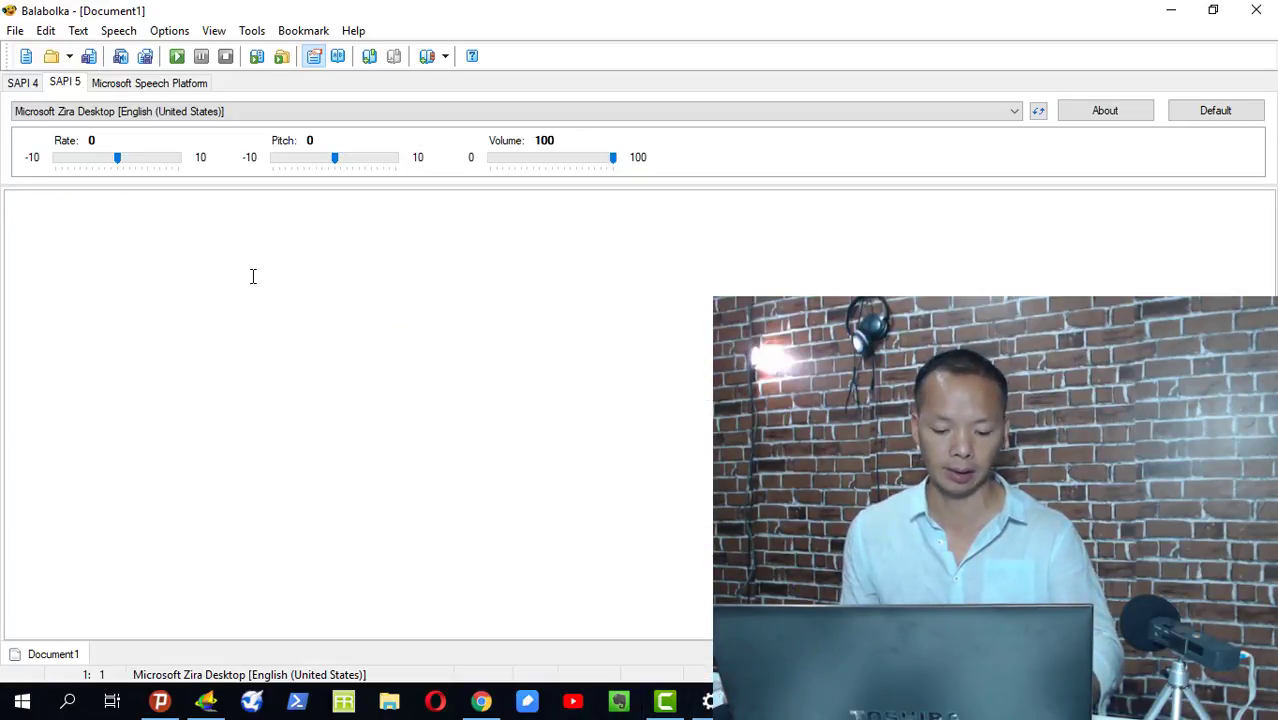
key("ctrl+v")
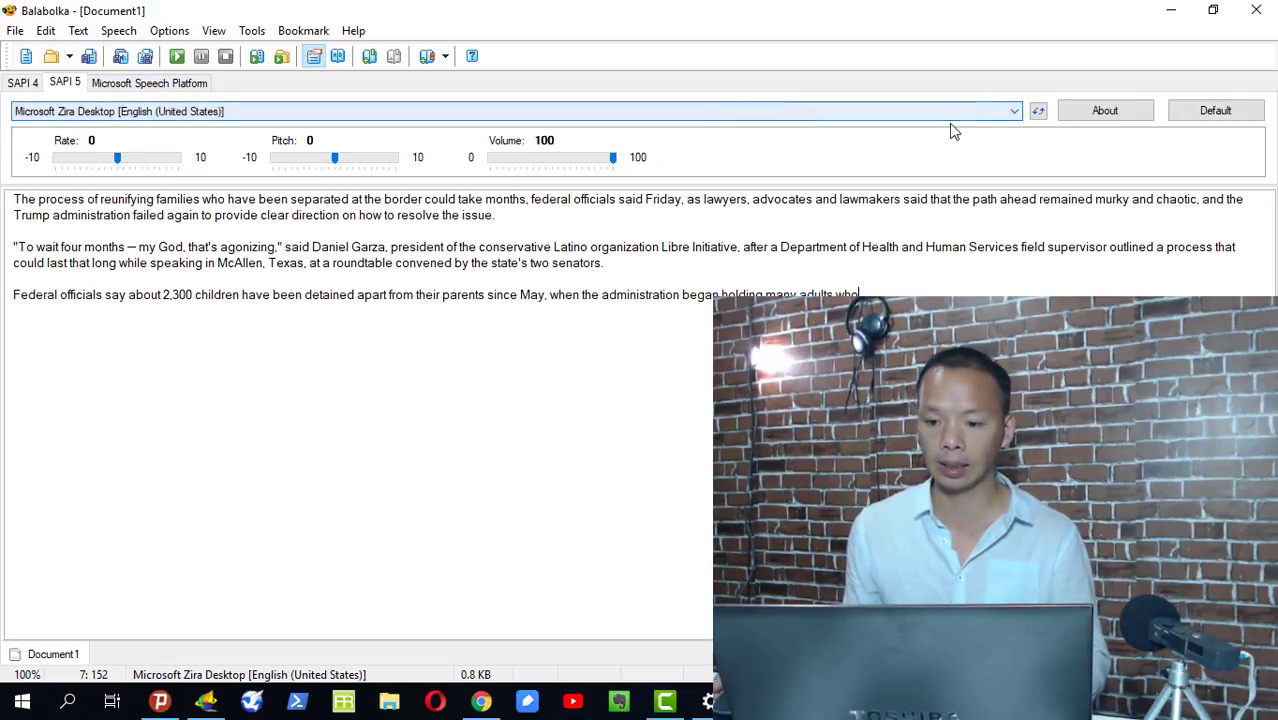
- Set the SAPI 5 voice to VW Kate, read the text aloud from its beginning, and stop the reading partway
left_click(995, 114)
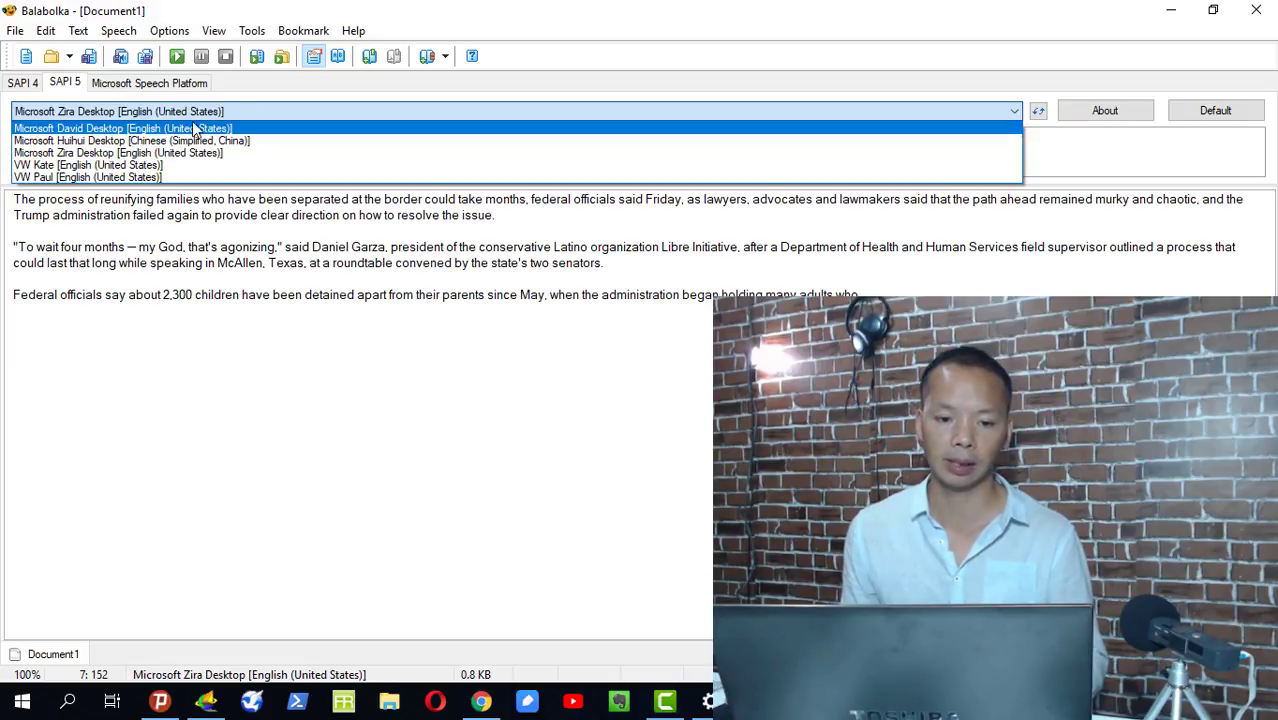
left_click(124, 170)
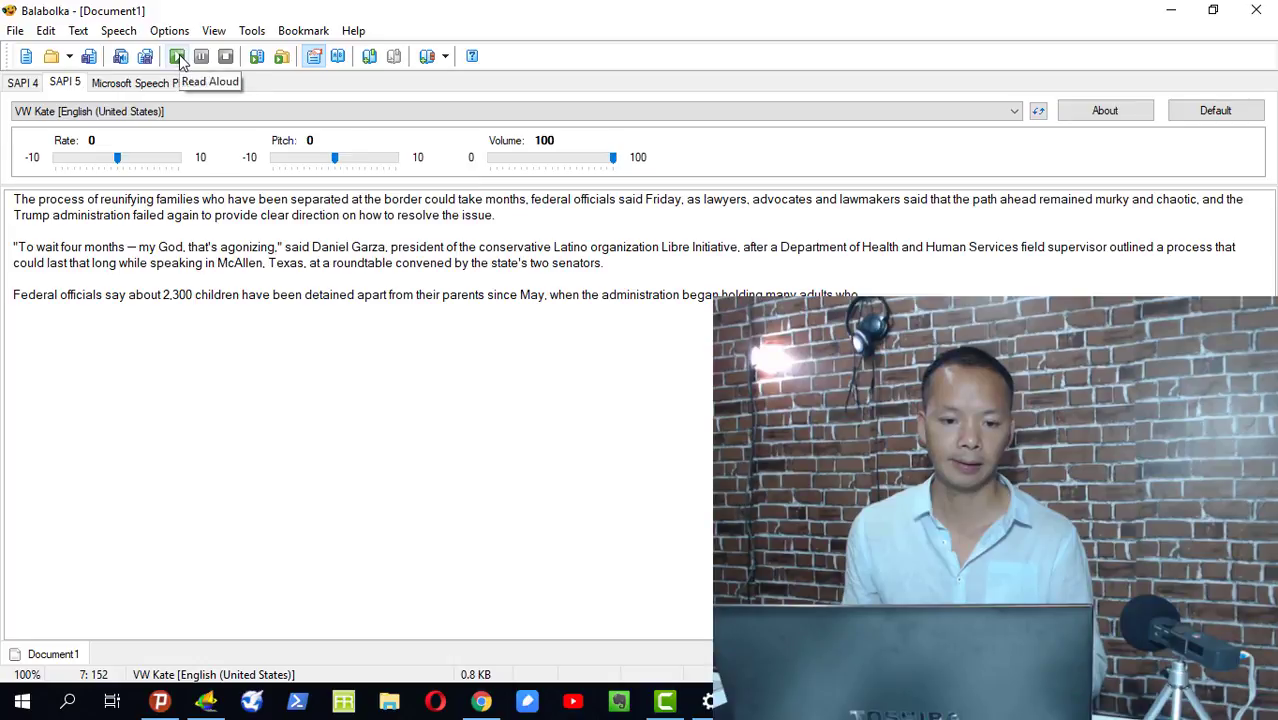
left_click(20, 200)
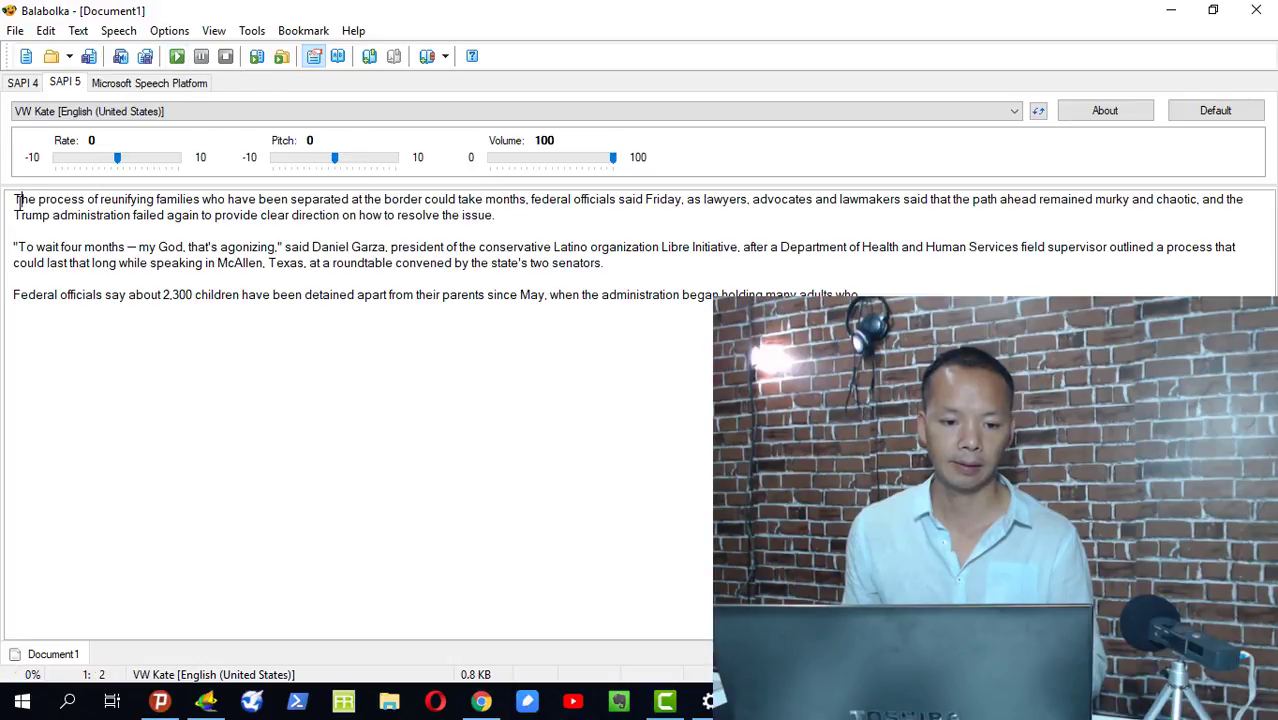
left_click(177, 57)
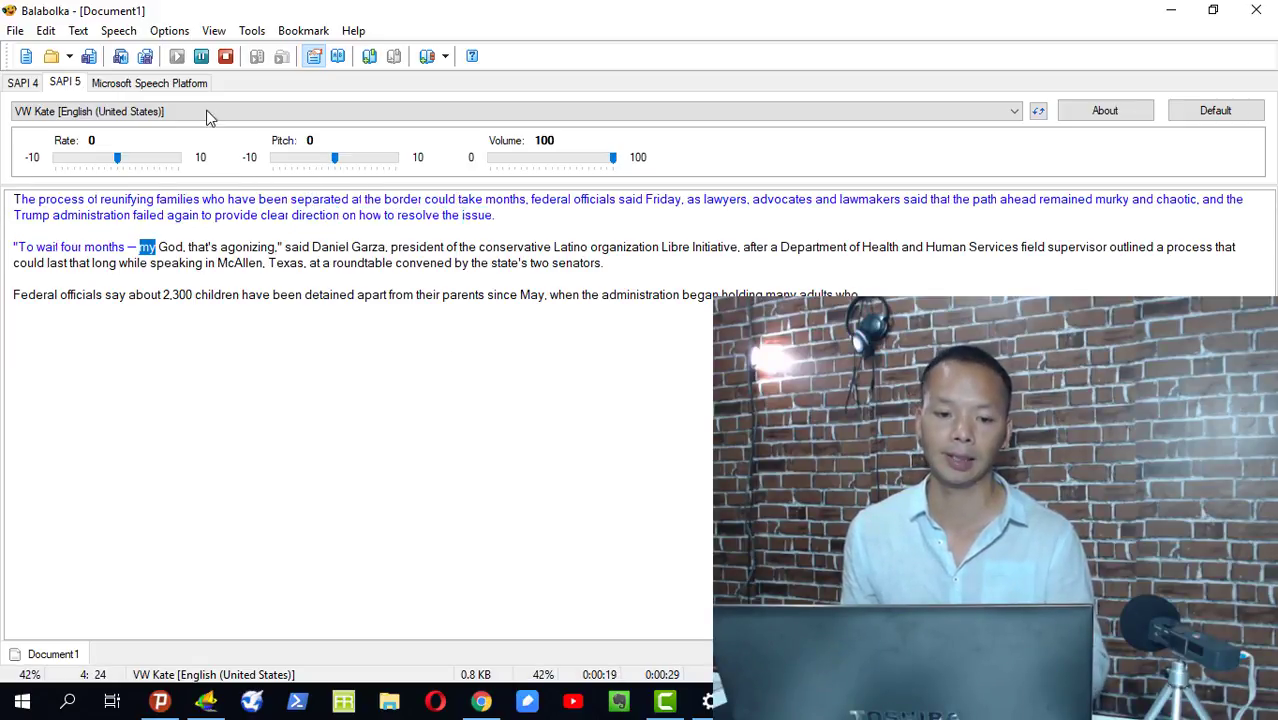
left_click(203, 58)
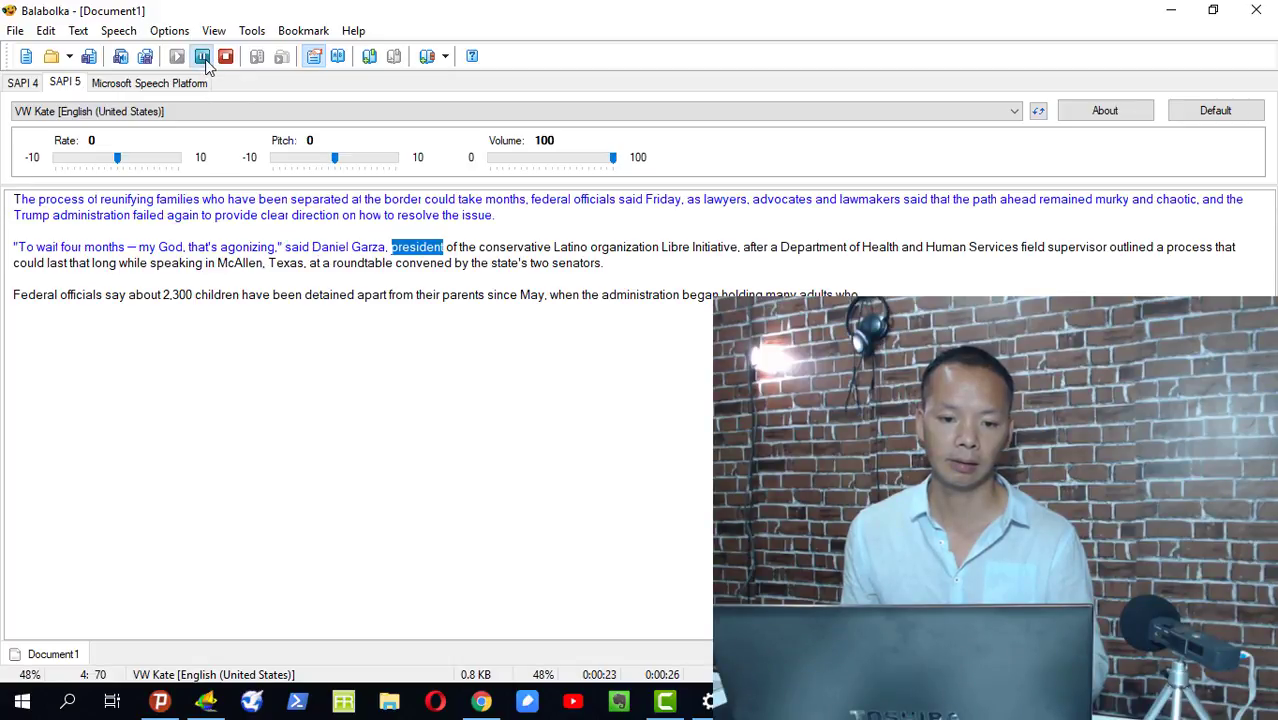
left_click(226, 58)
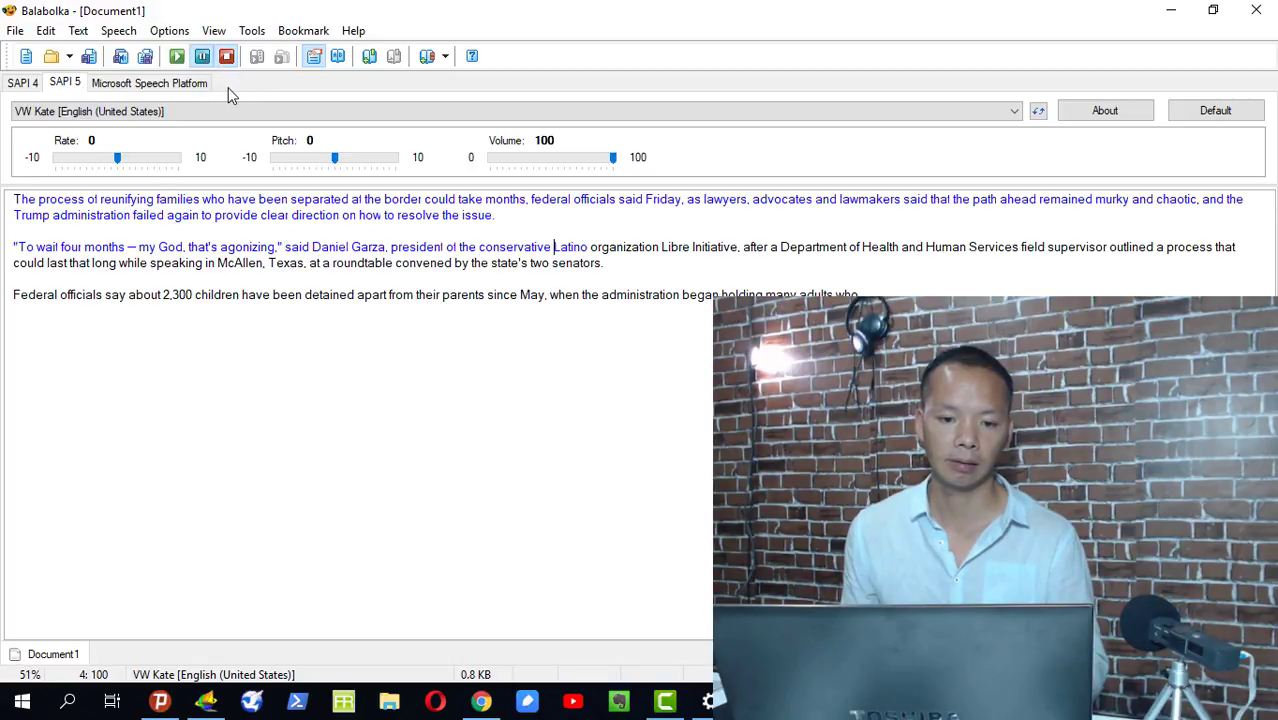
- Set the SAPI 5 voice to VW Paul, read the text aloud from after "Latino" in the second paragraph, and stop the reading
left_click(1013, 111)
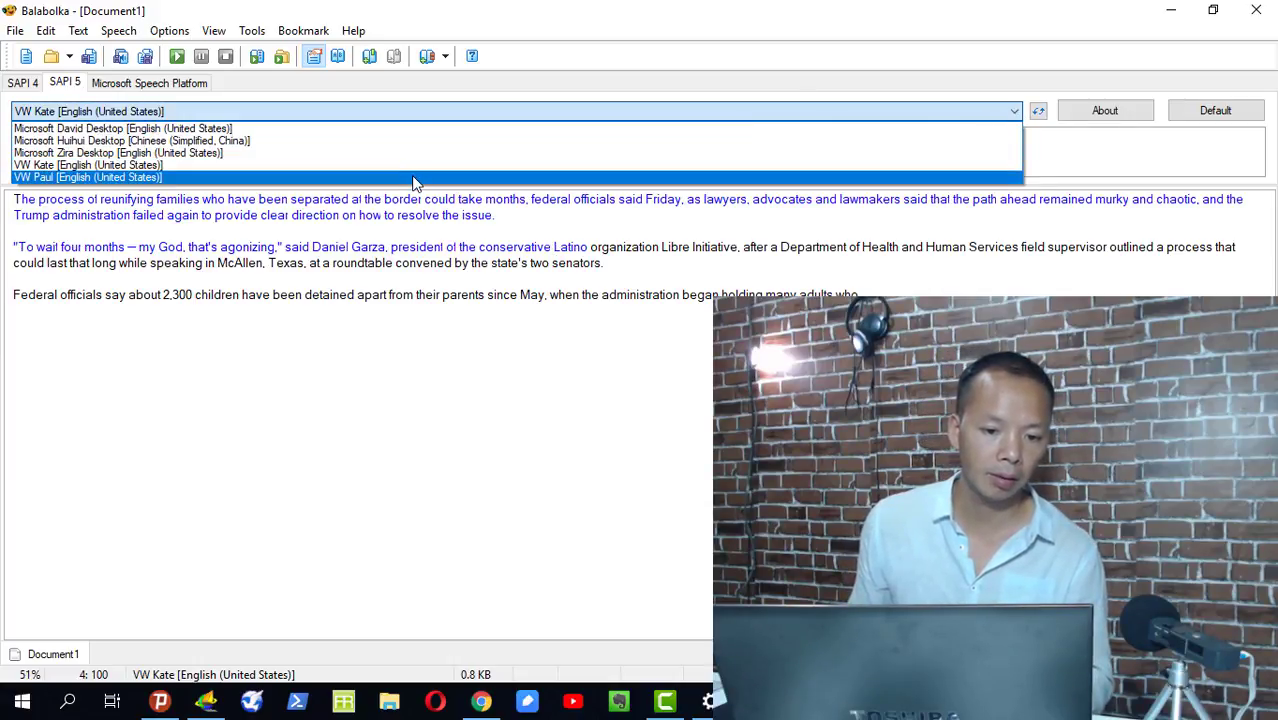
left_click(413, 178)
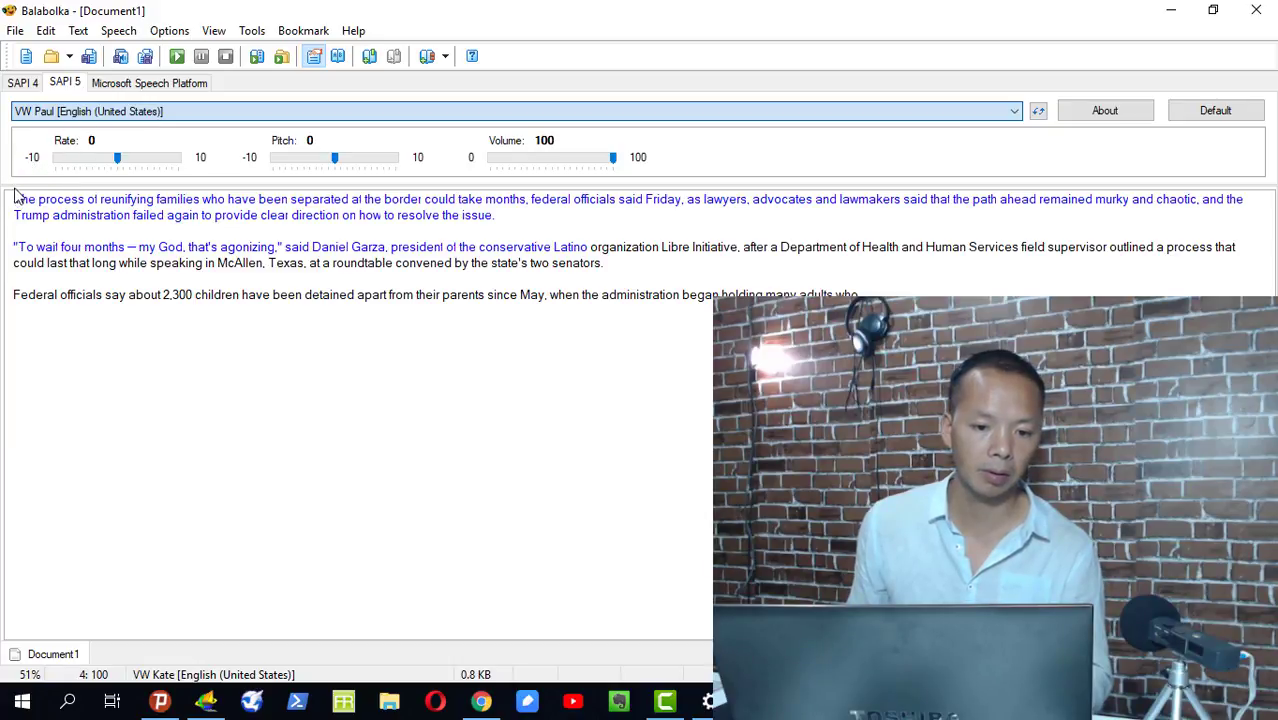
left_click(40, 216)
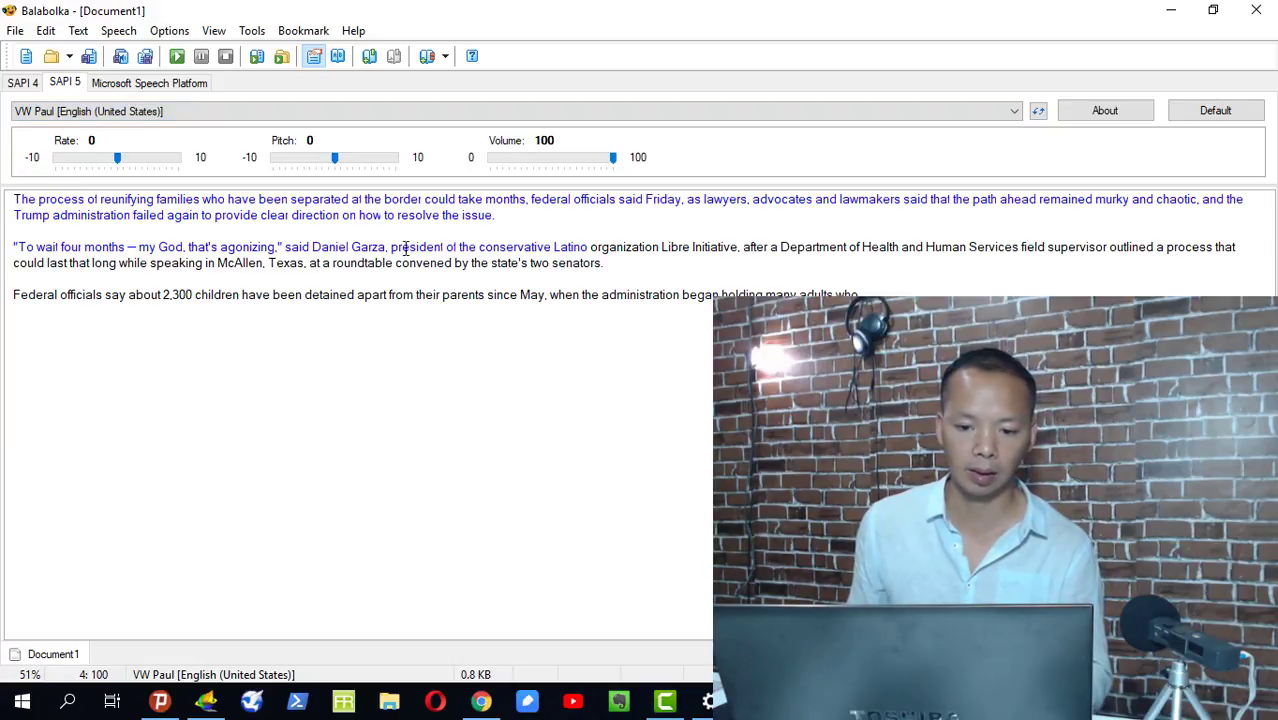
left_click(588, 247)
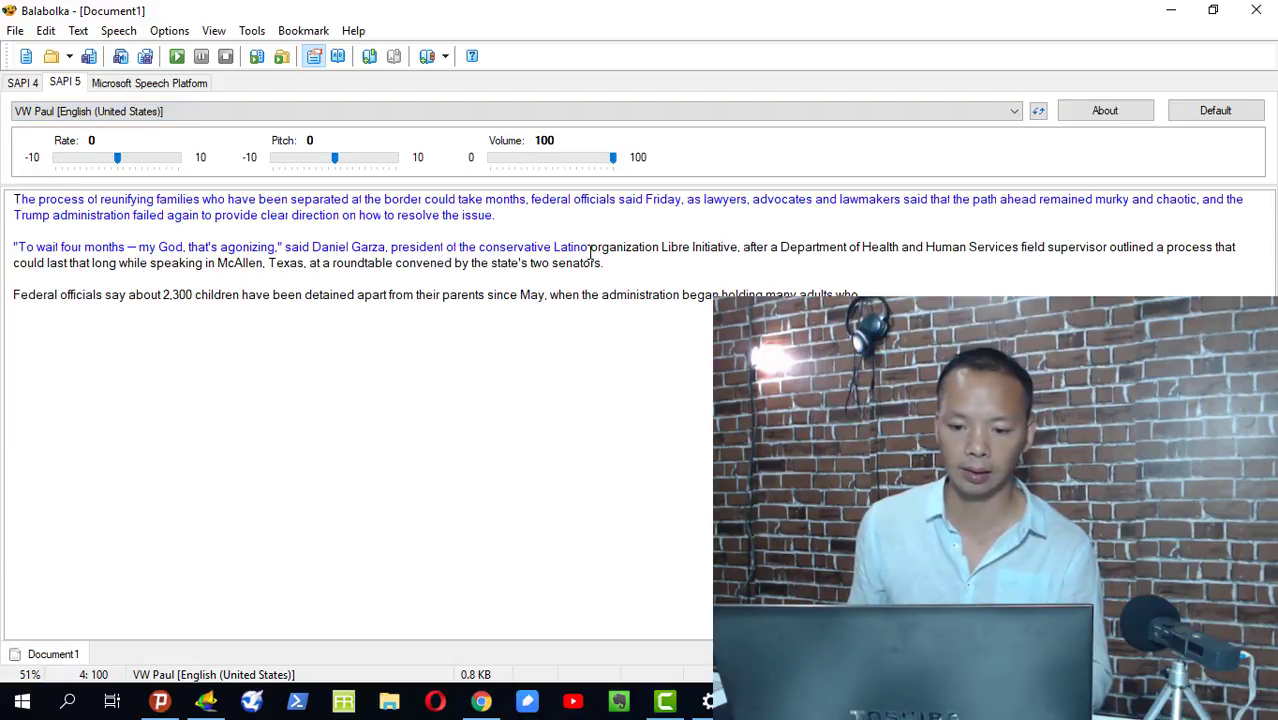
left_click(176, 57)
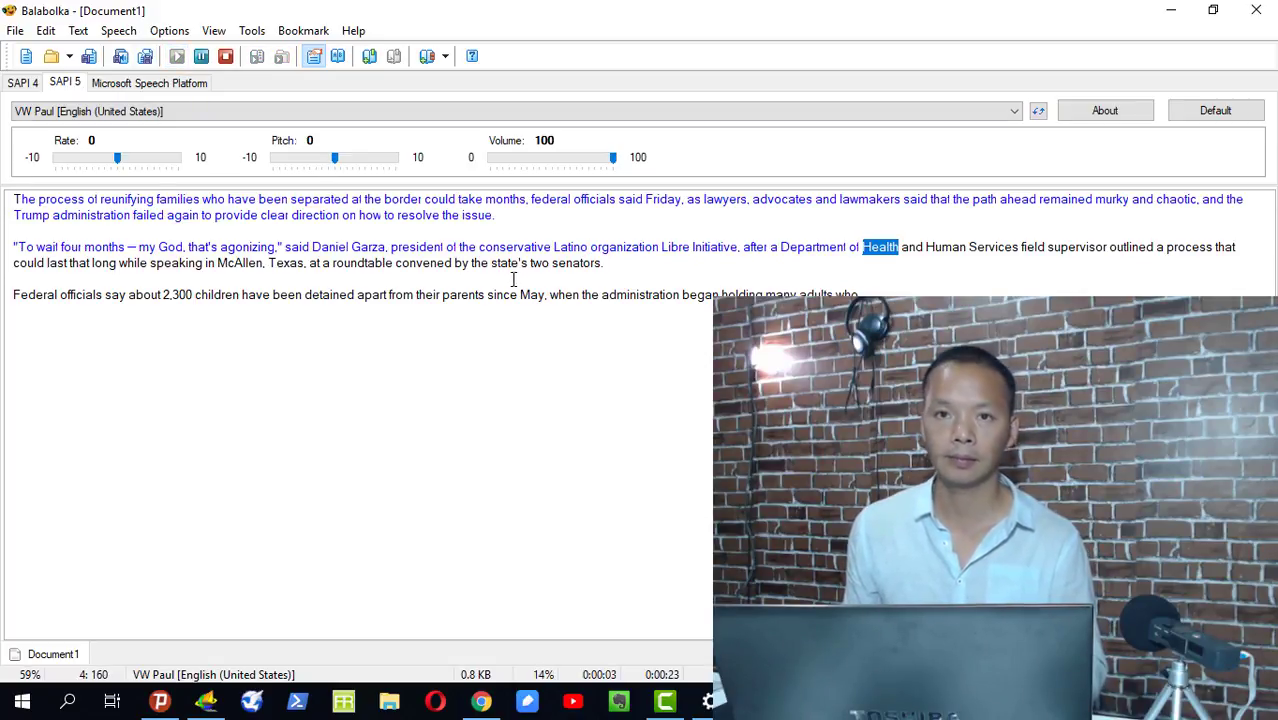
left_click(225, 57)
- Set the SAPI 5 voice to Microsoft David Desktop, read the text aloud from its beginning, and stop the reading
left_click(78, 280)
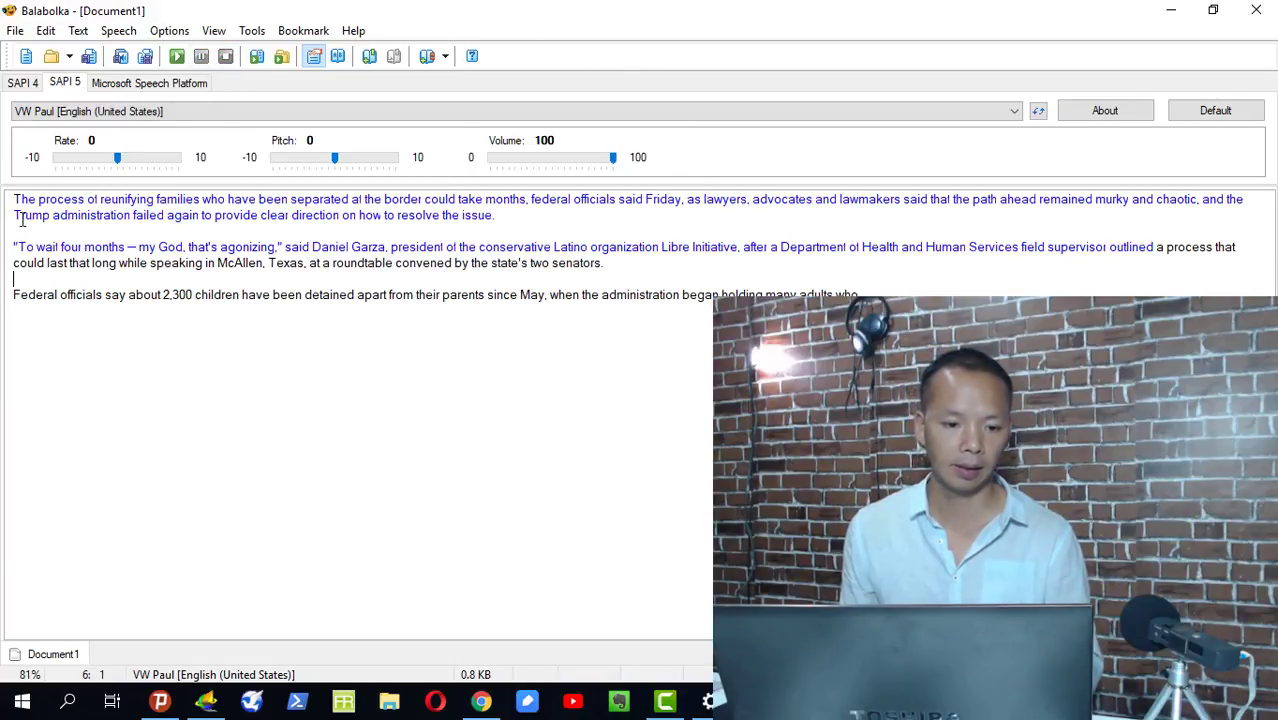
left_click(22, 203)
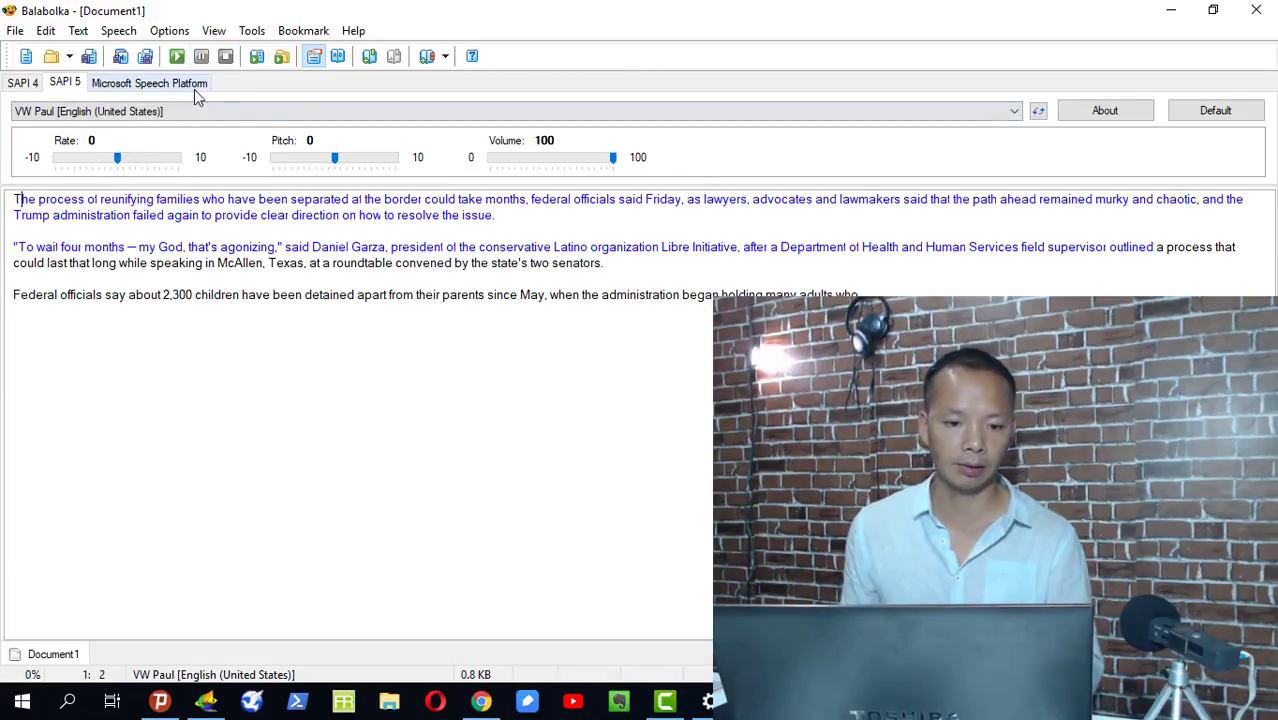
left_click(1004, 113)
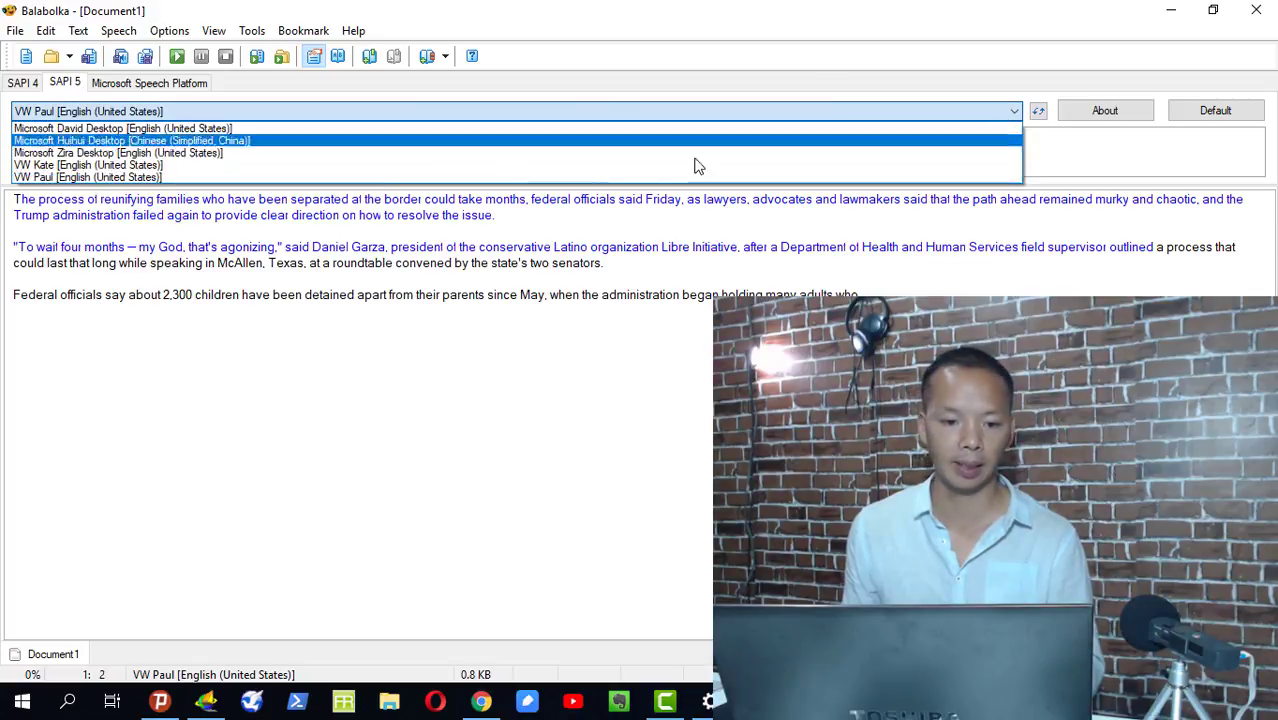
left_click(293, 130)
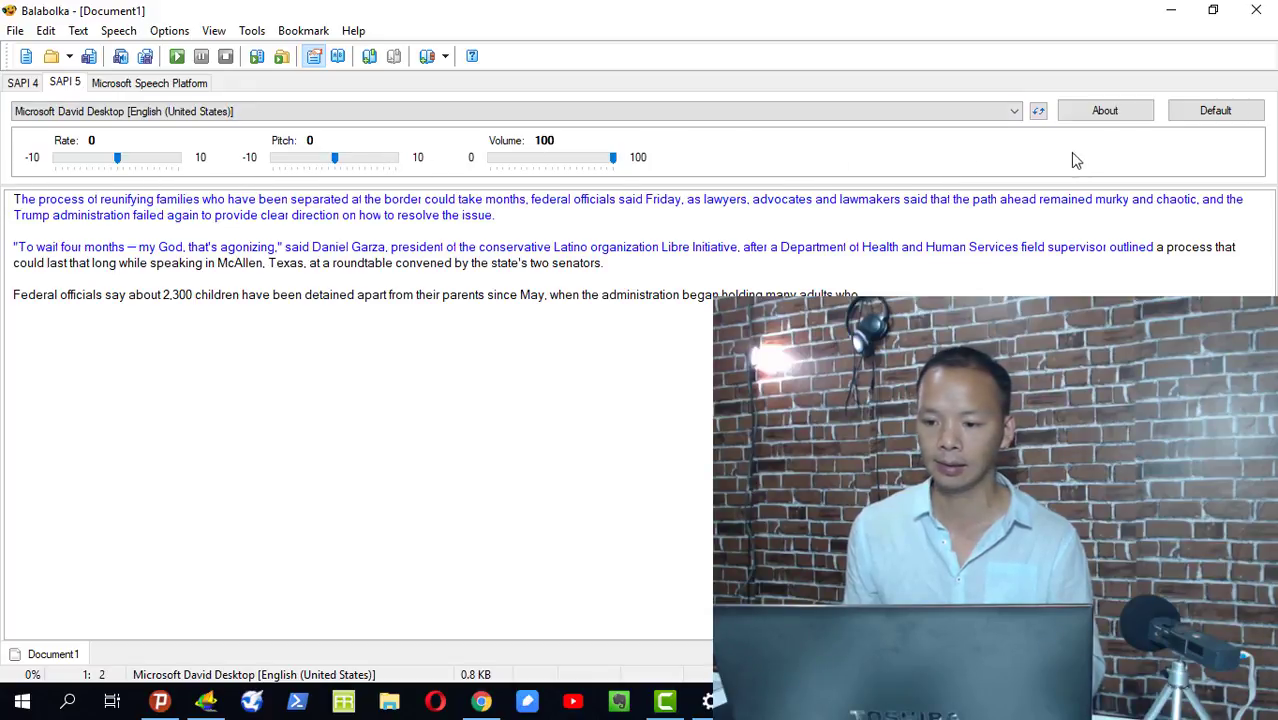
left_click(177, 56)
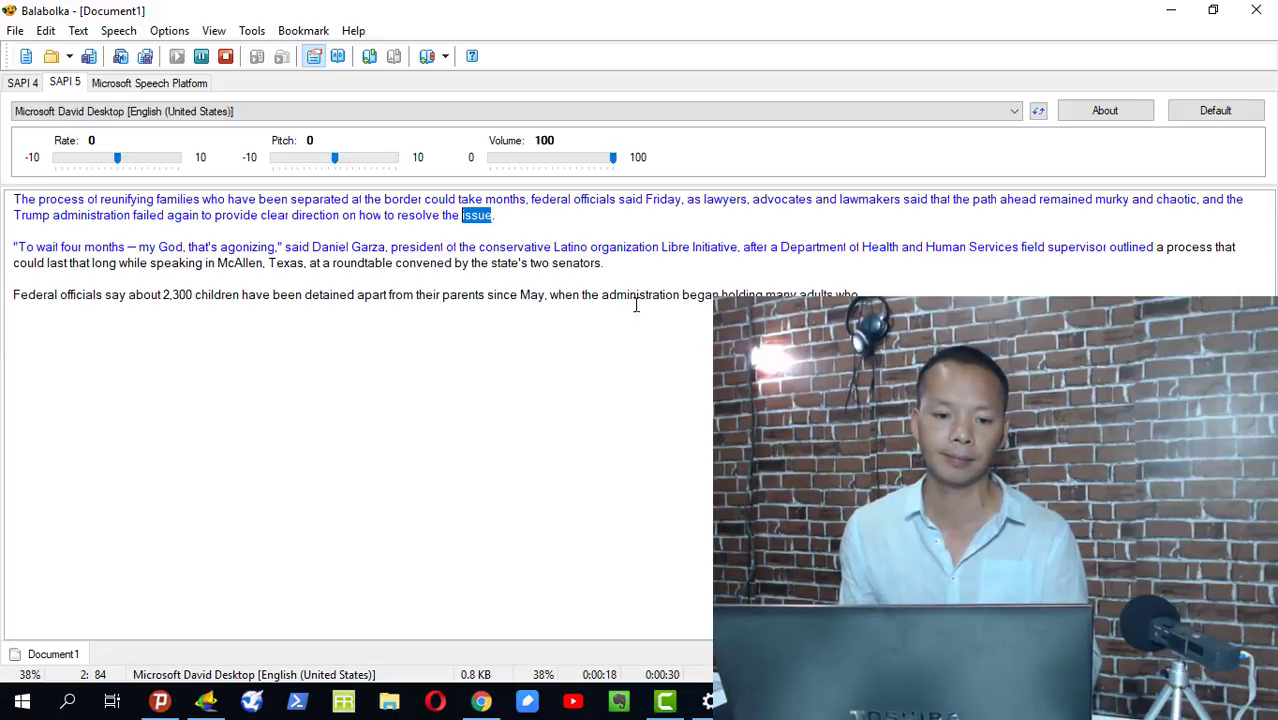
left_click(225, 56)
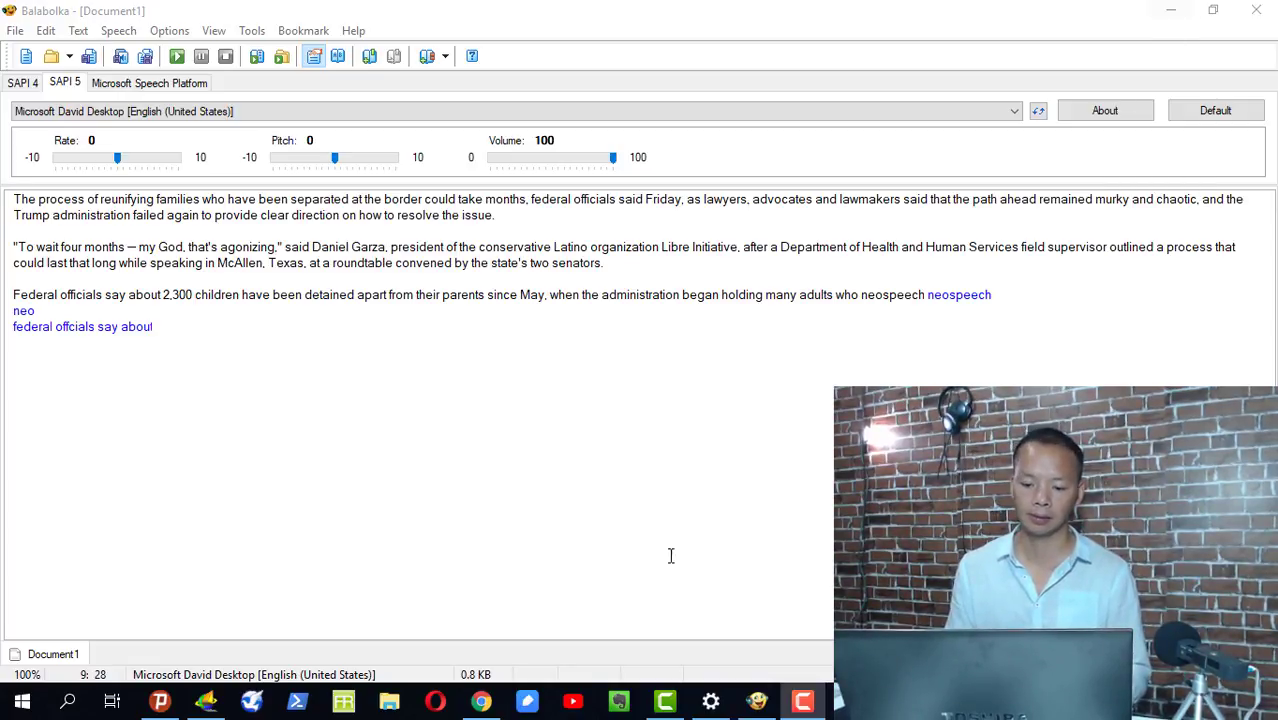
- Switch to Chrome and clear the "neo" text from the search box on the open Baidu page
left_click(481, 702)
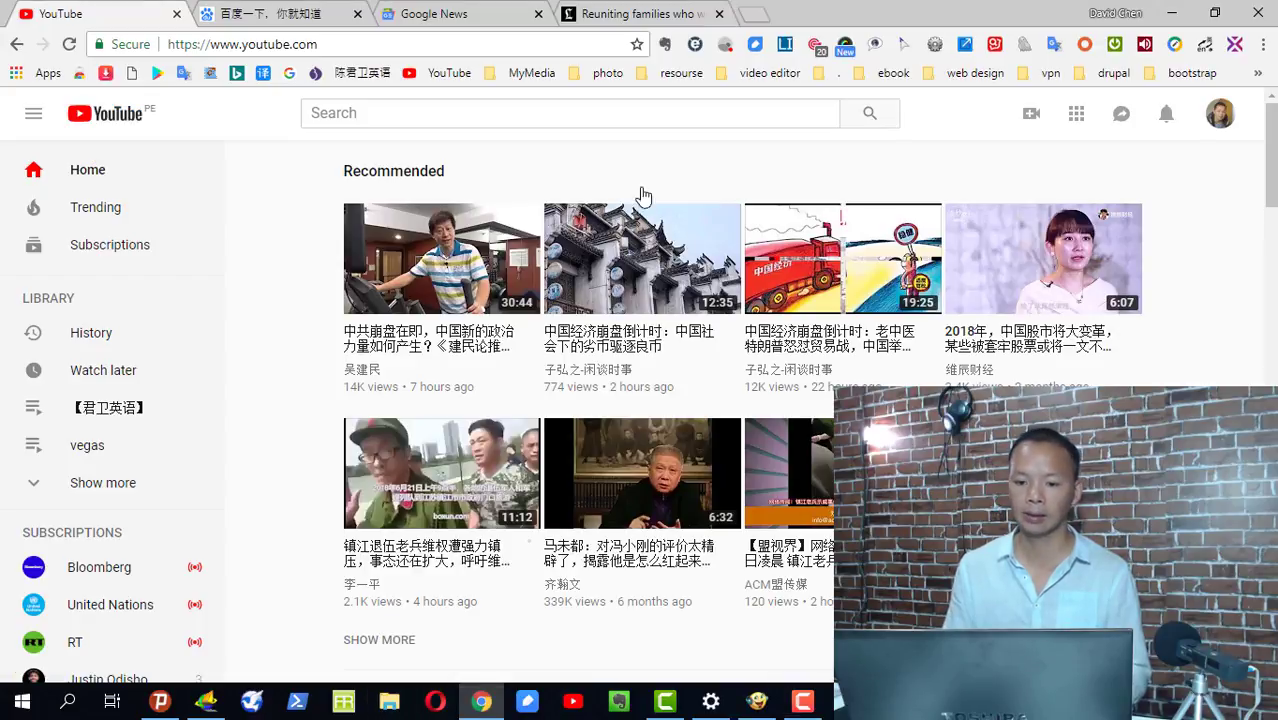
left_click(281, 18)
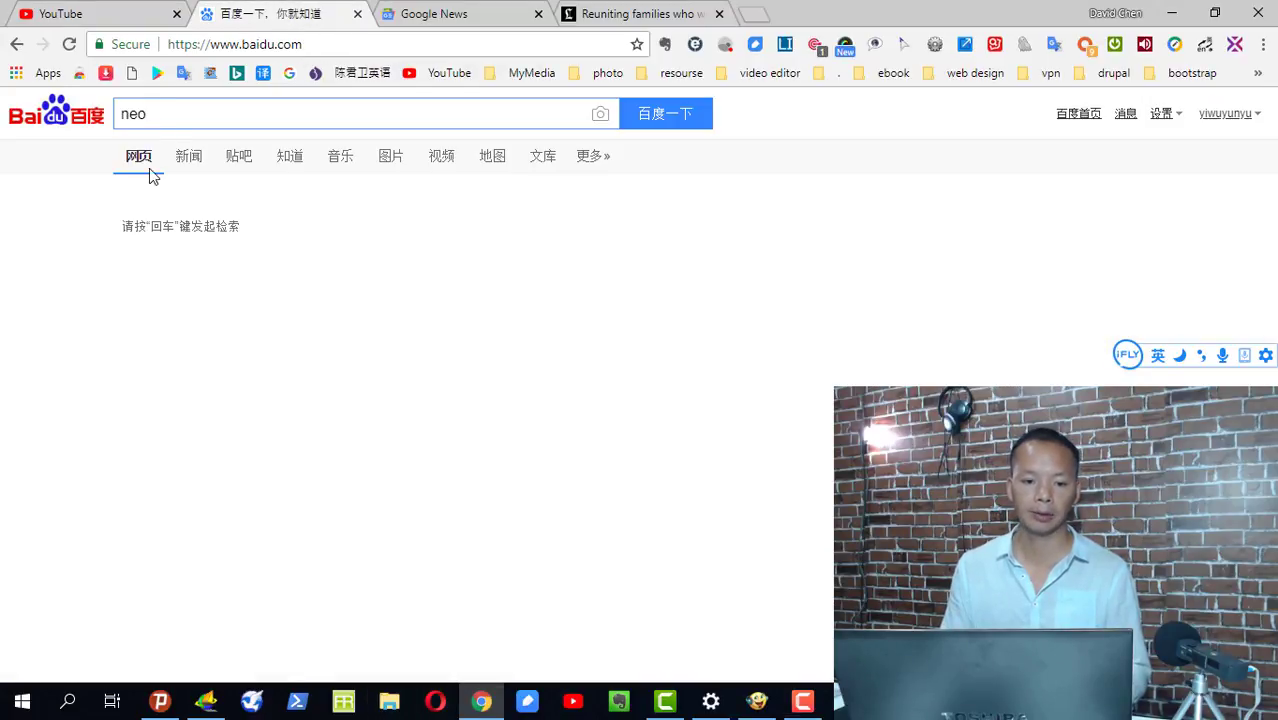
left_click(193, 118)
key("BackSpace")
key("BackSpace")
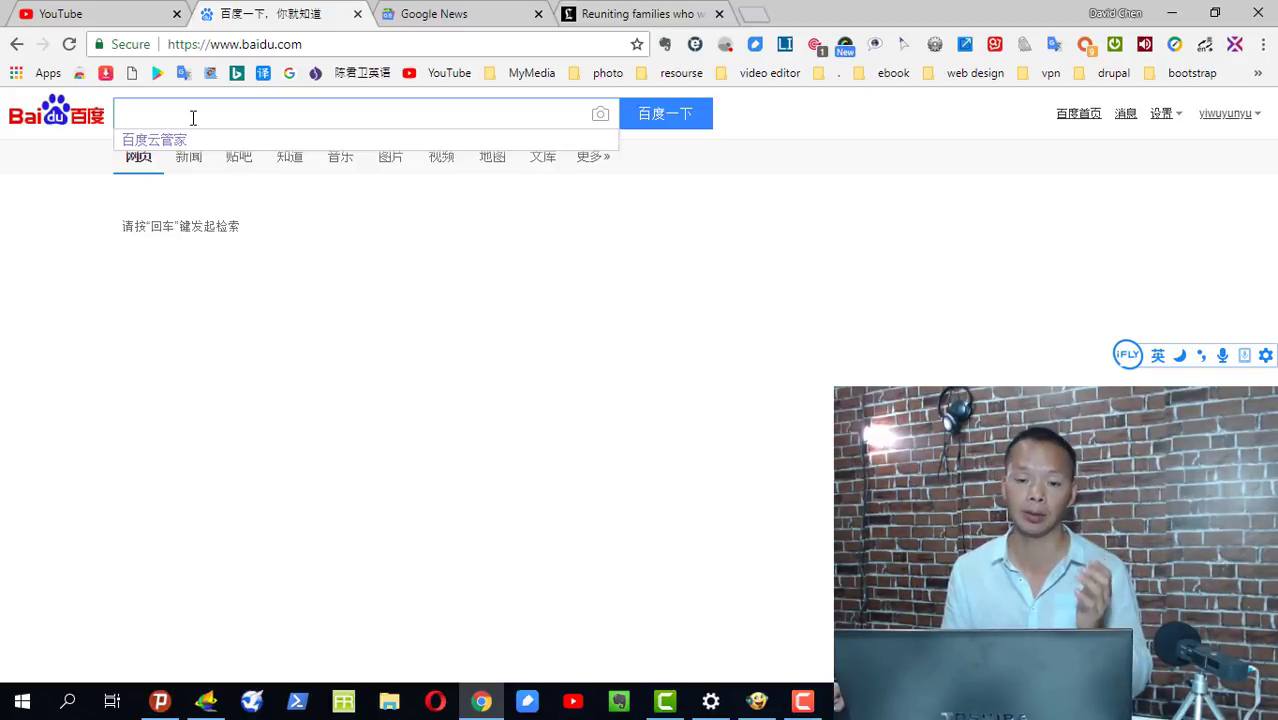
- Search Google for "neospeech" in a new browser tab
left_click(753, 16)
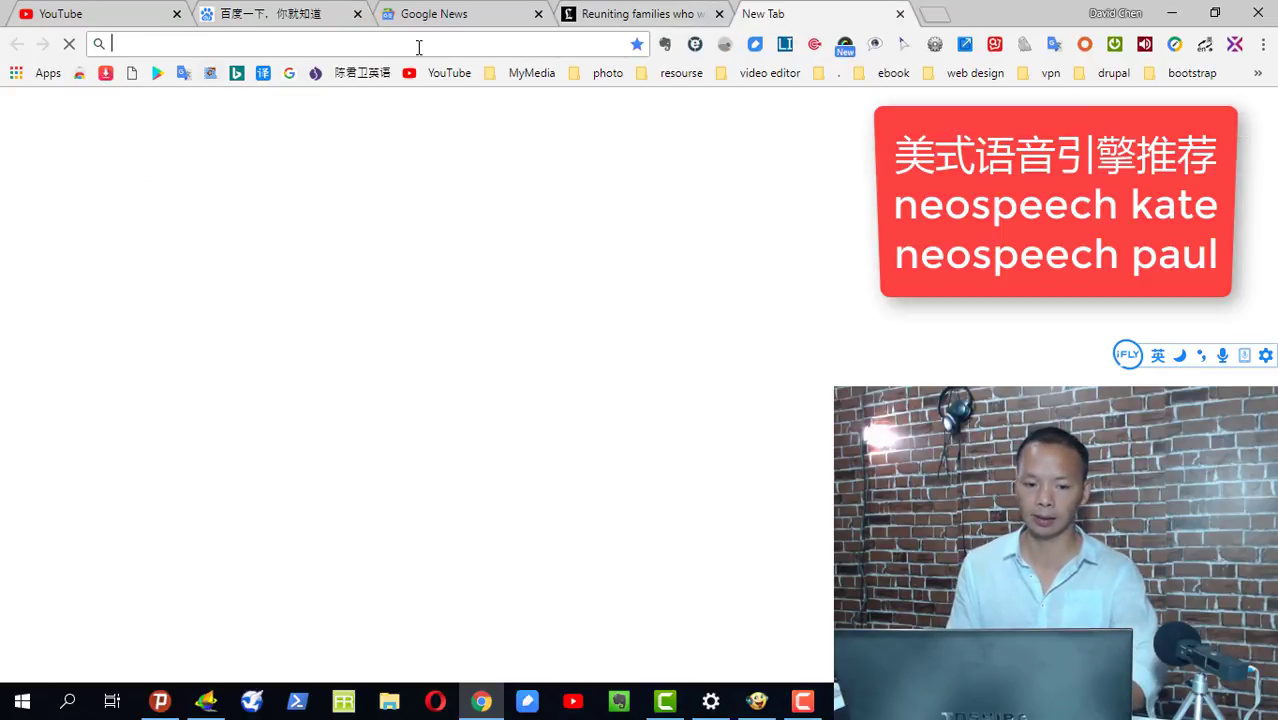
type("ne")
key("BackSpace")
key("BackSpace")
key("BackSpace")
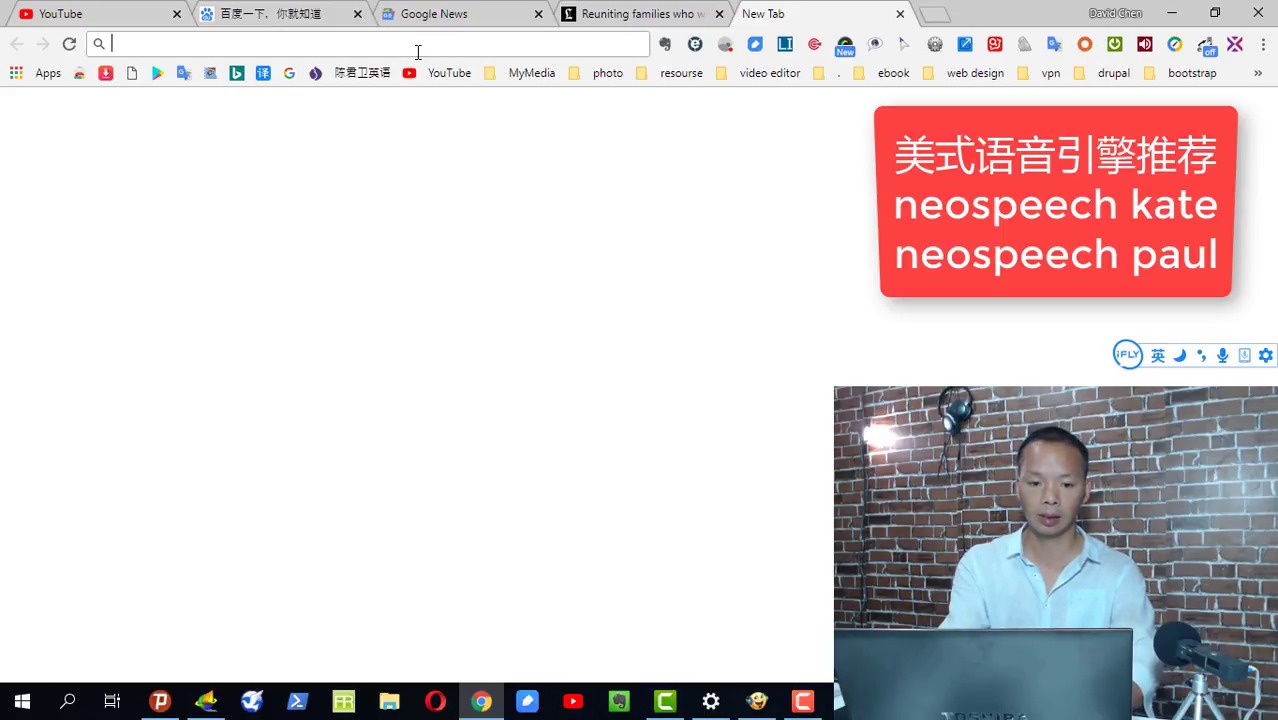
type("neos")
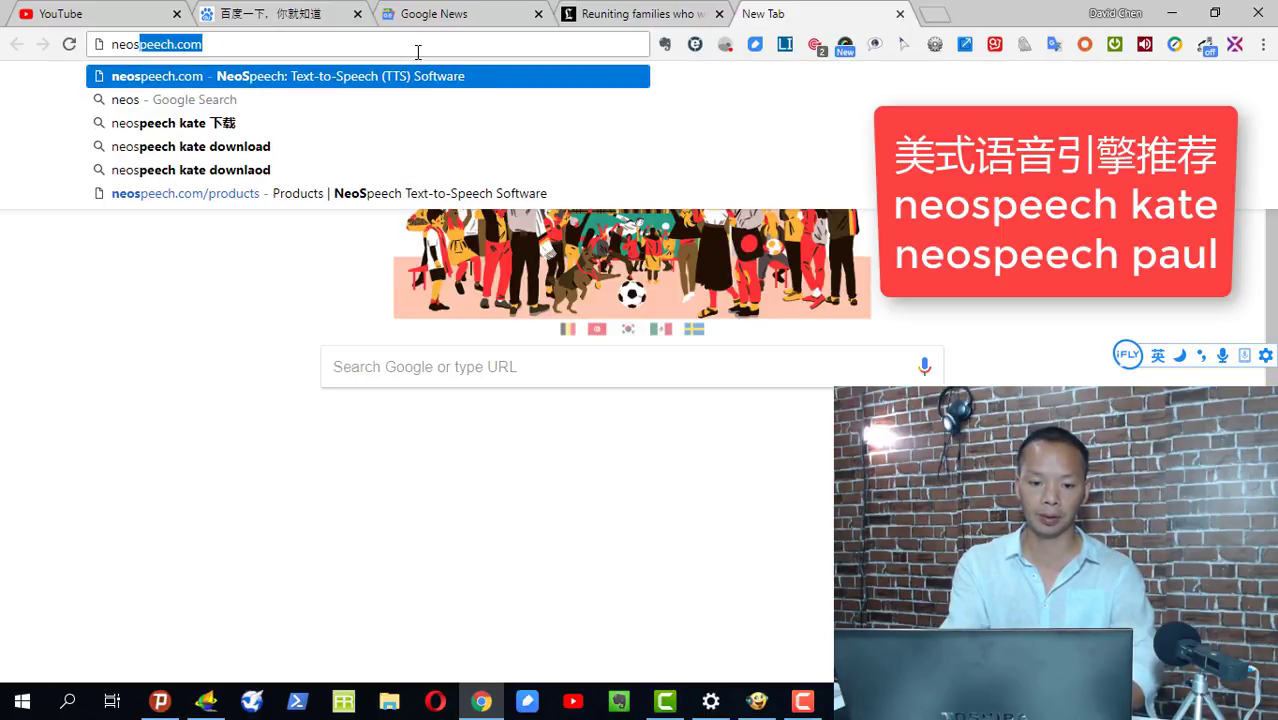
type("pee")
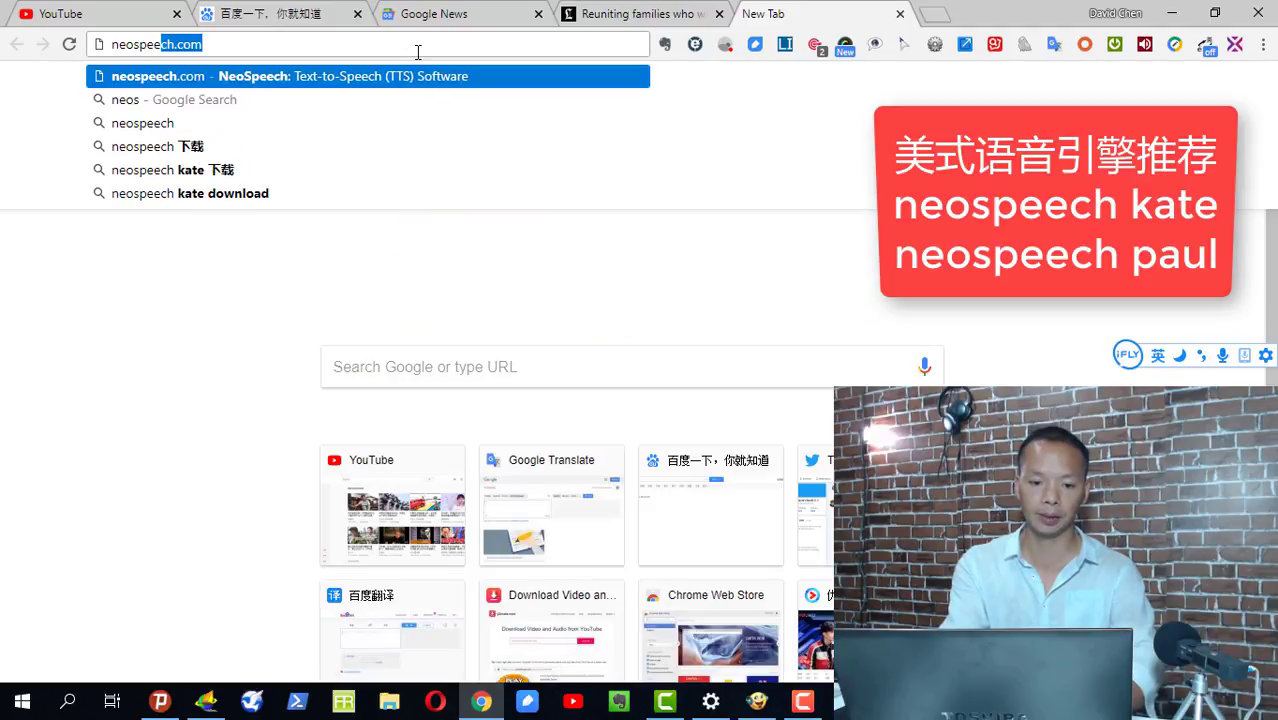
type("ch.")
key("BackSpace")
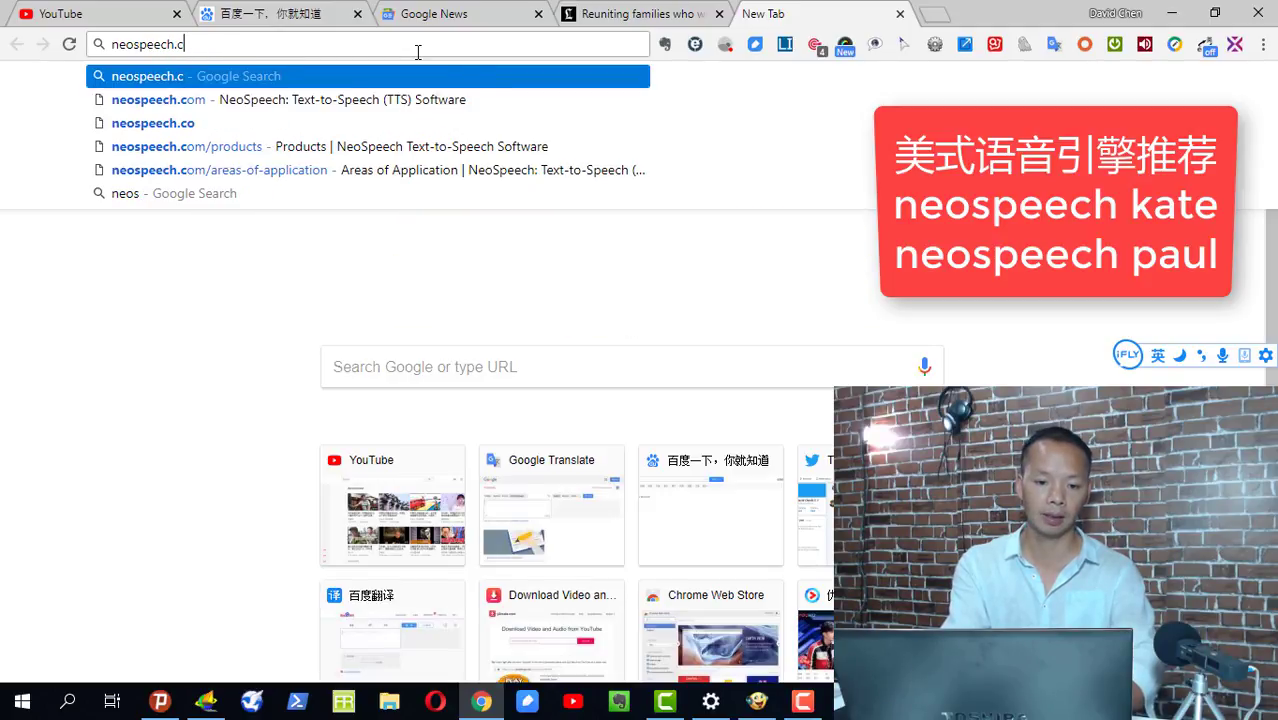
key("Return")
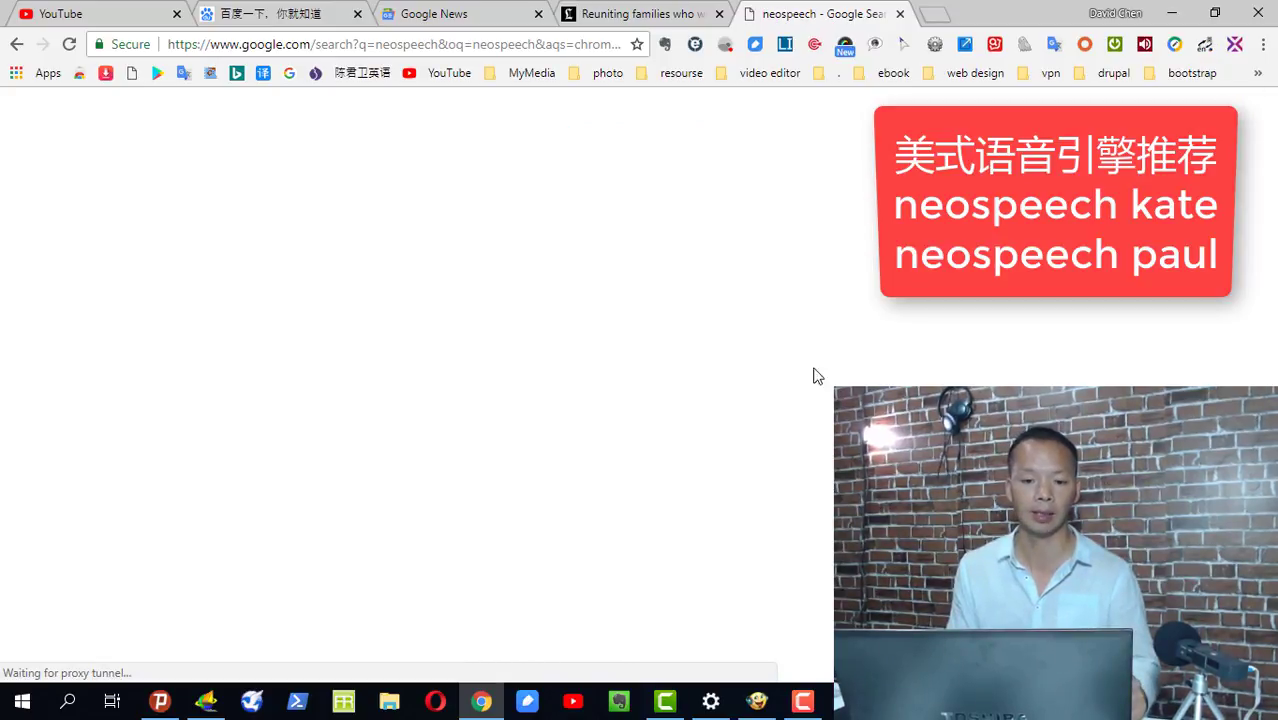
- Return to the Baidu page and search it for "neospeech 下载"
key("ctrl+2")
left_click(155, 106)
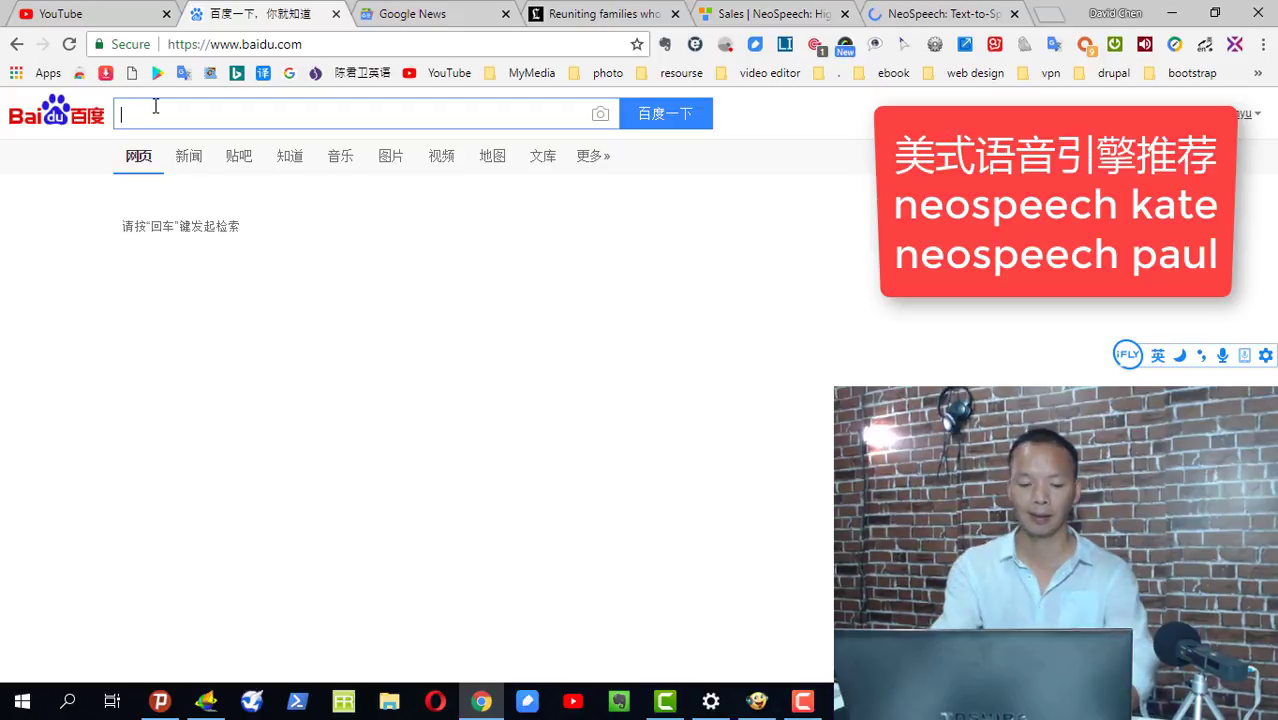
type("neo")
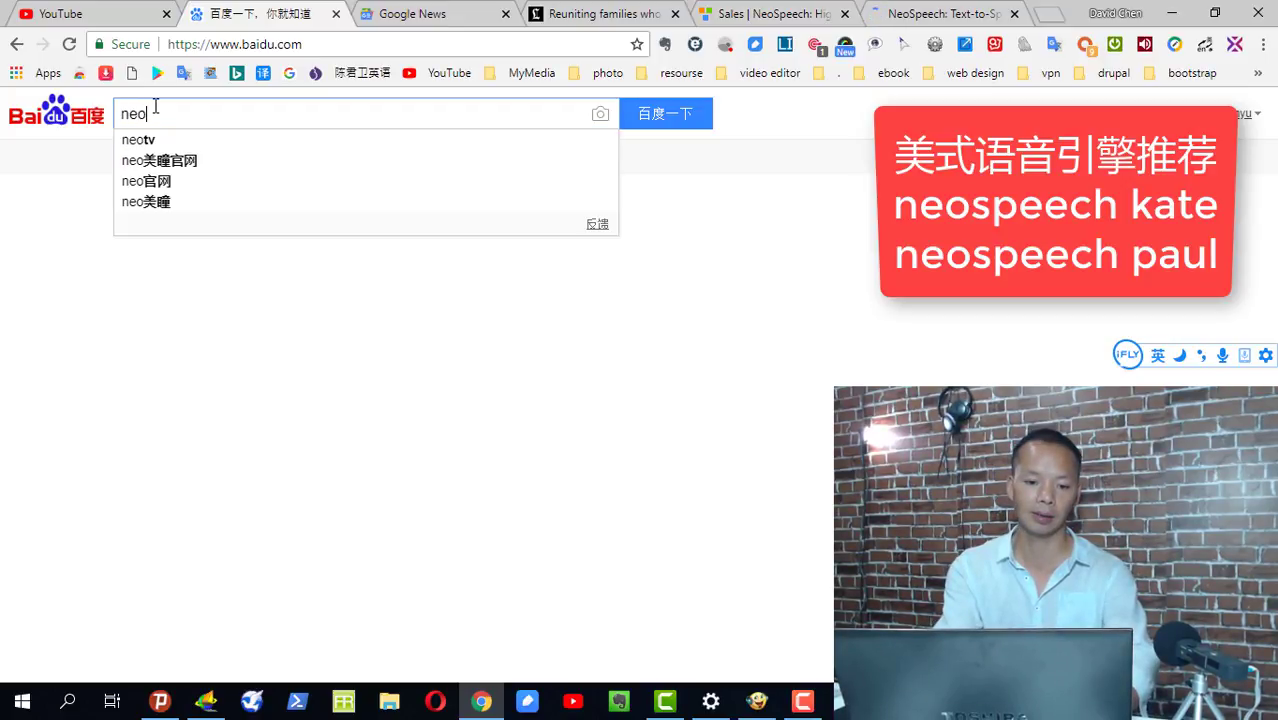
type("schooc")
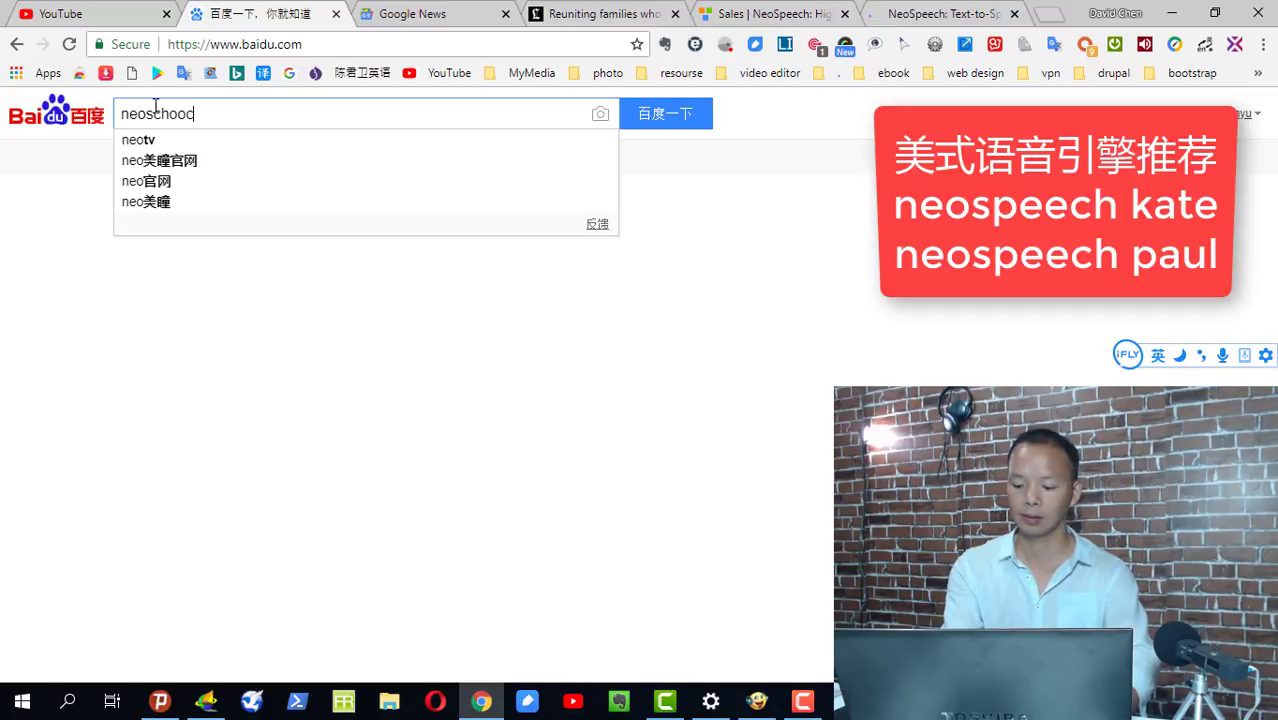
key("BackSpace")
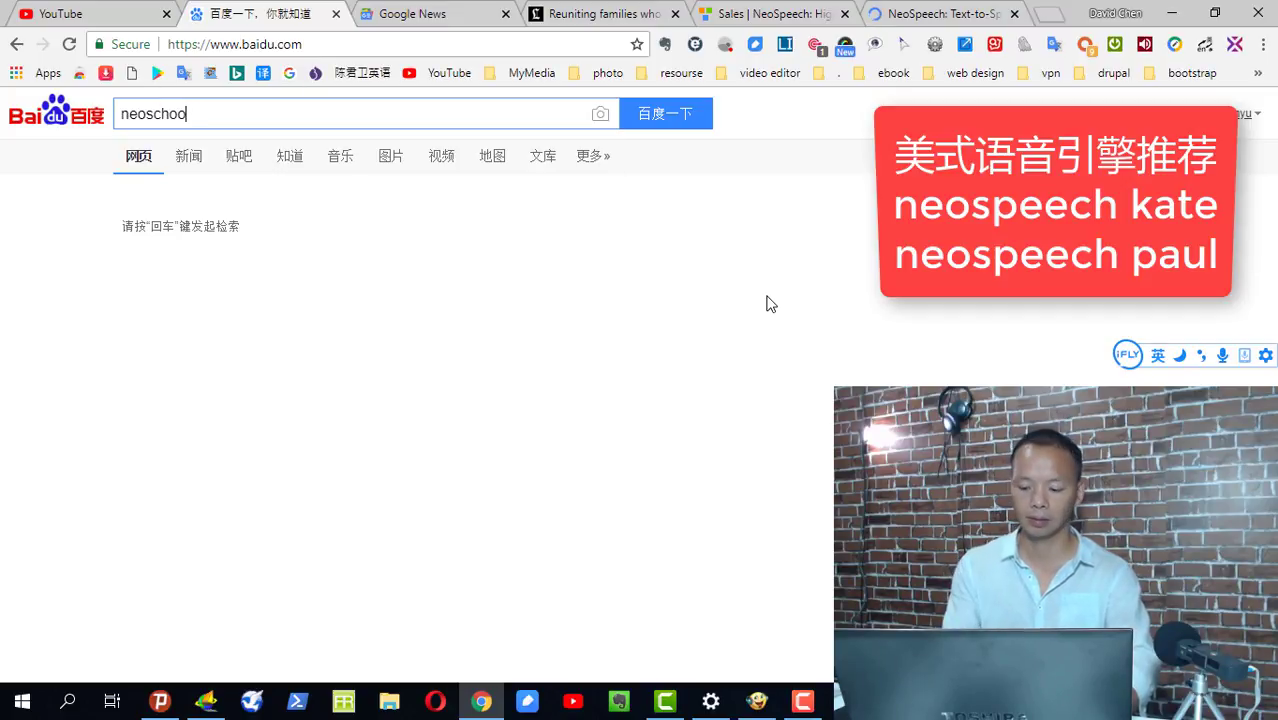
key("BackSpace")
key("BackSpace")
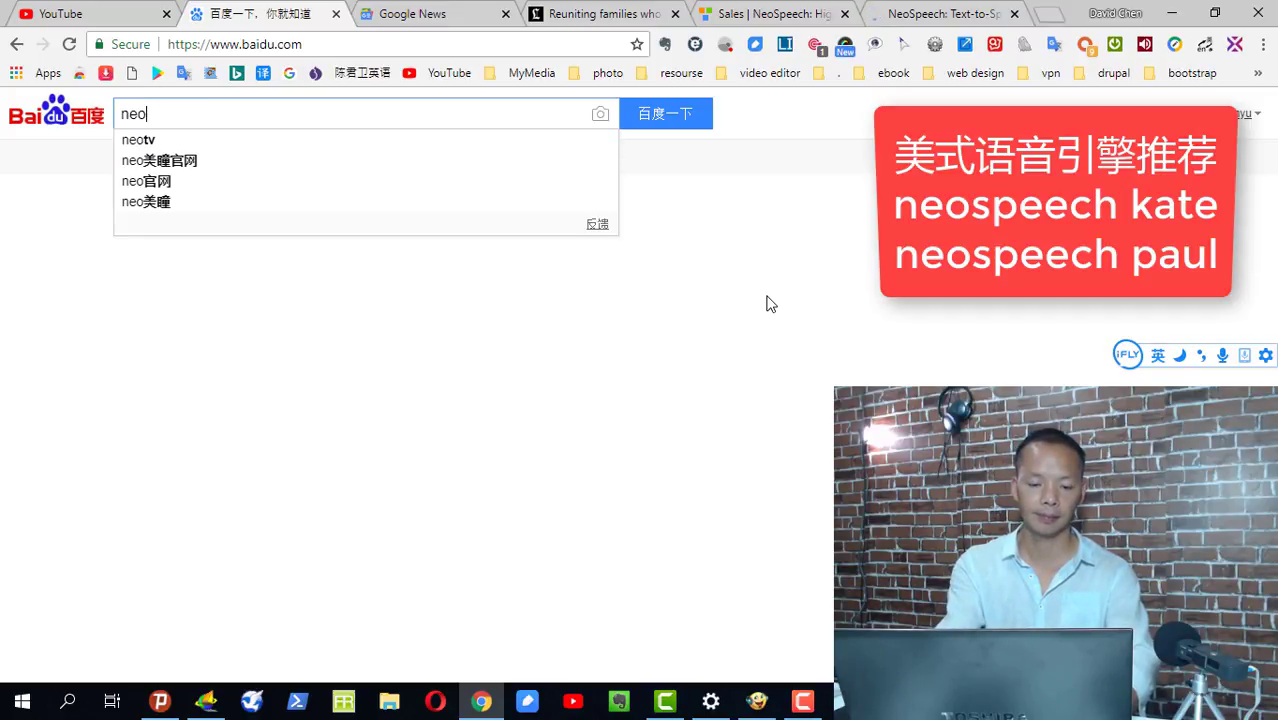
type("spee")
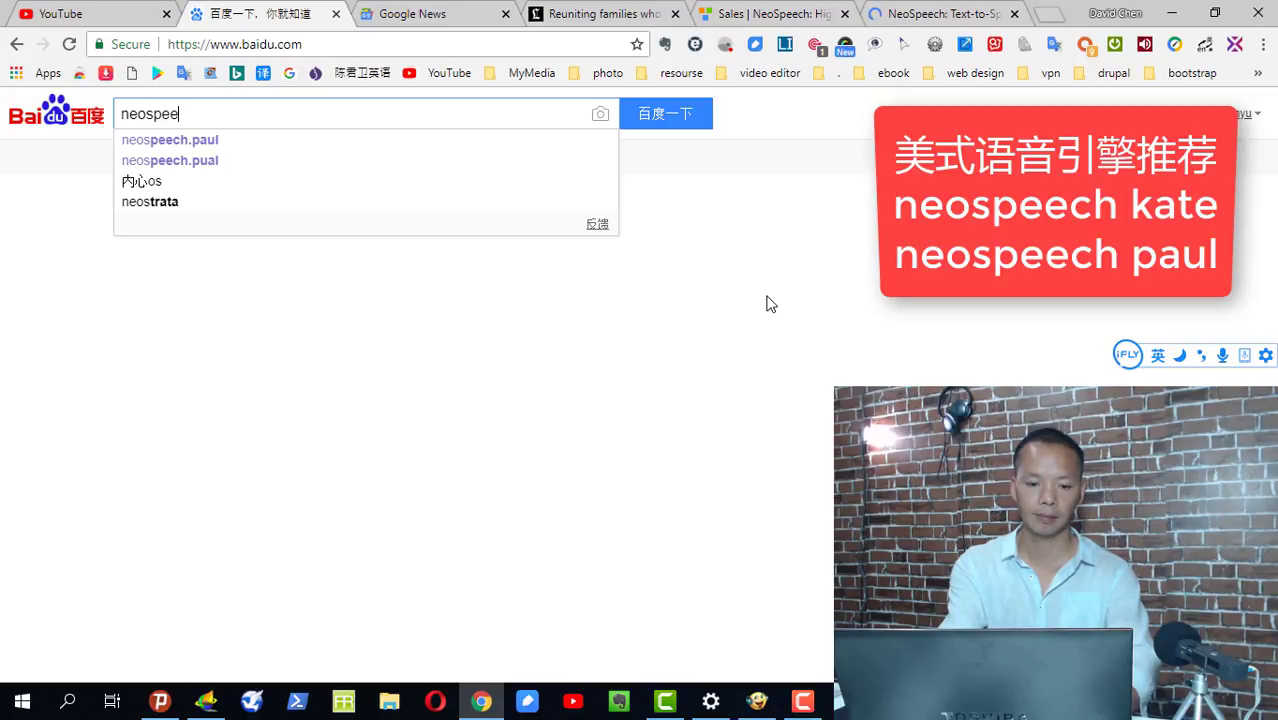
type("ch")
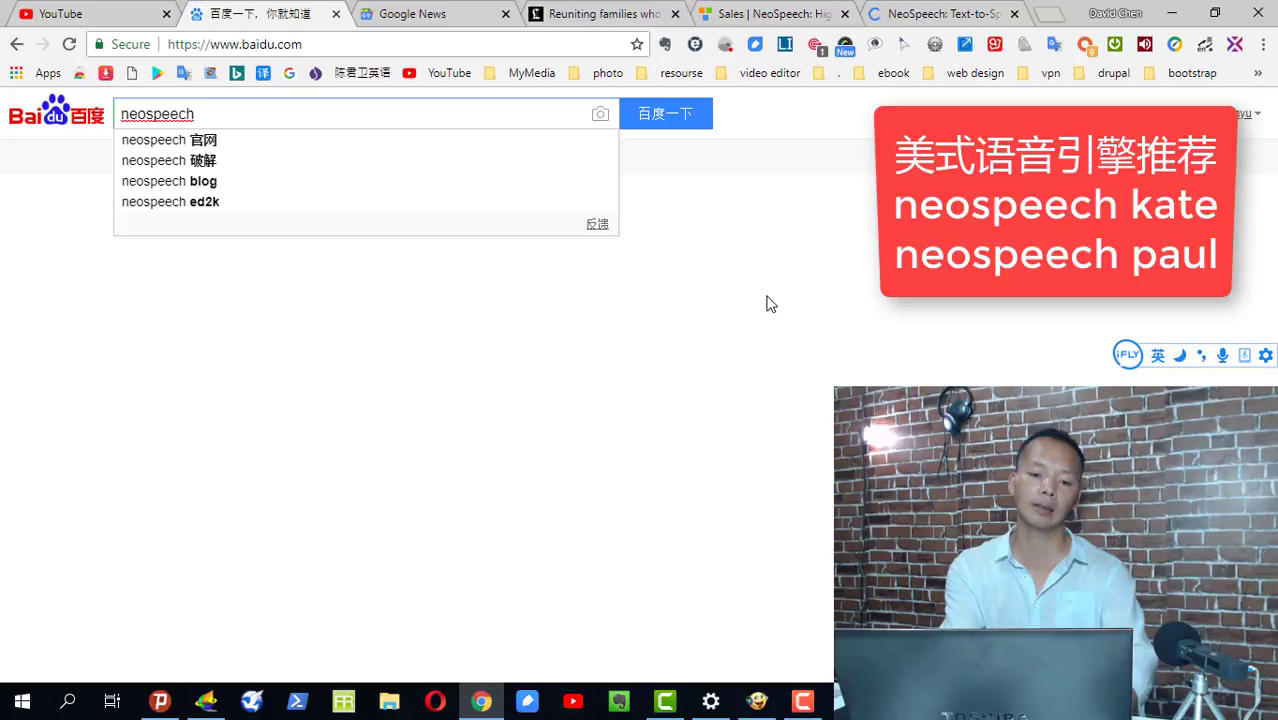
key("shift")
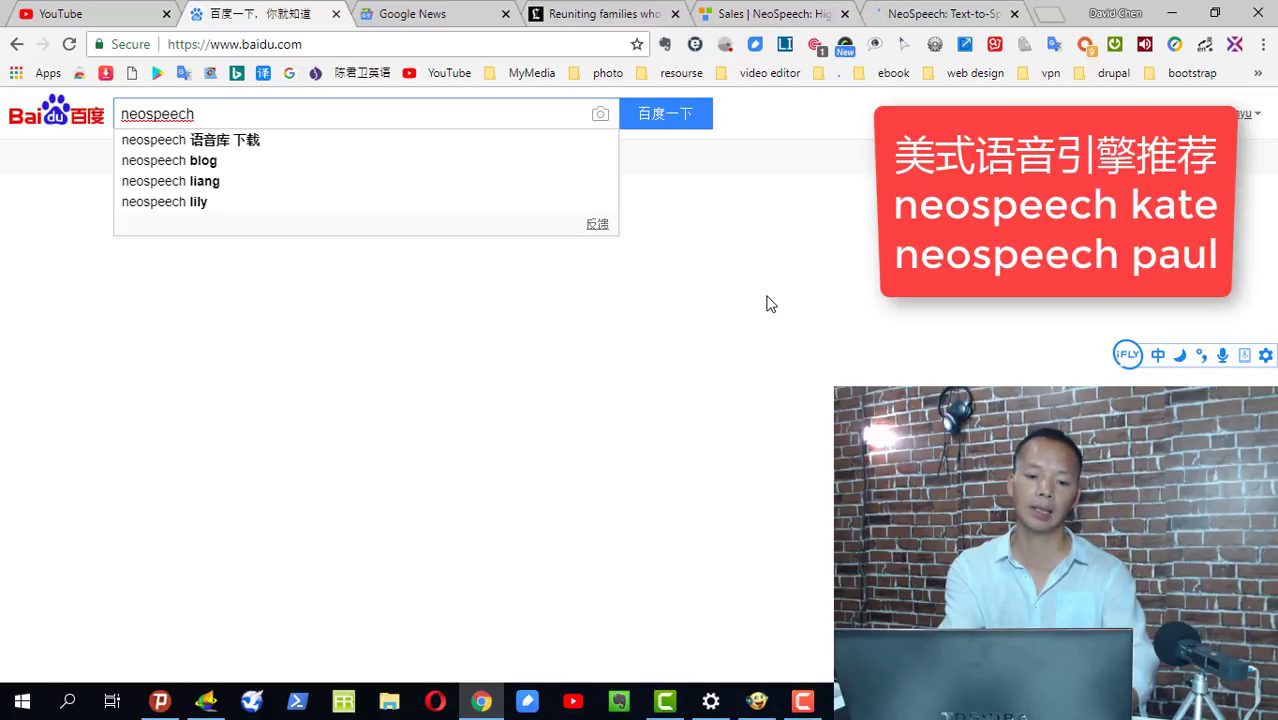
type("xiaz")
key("space")
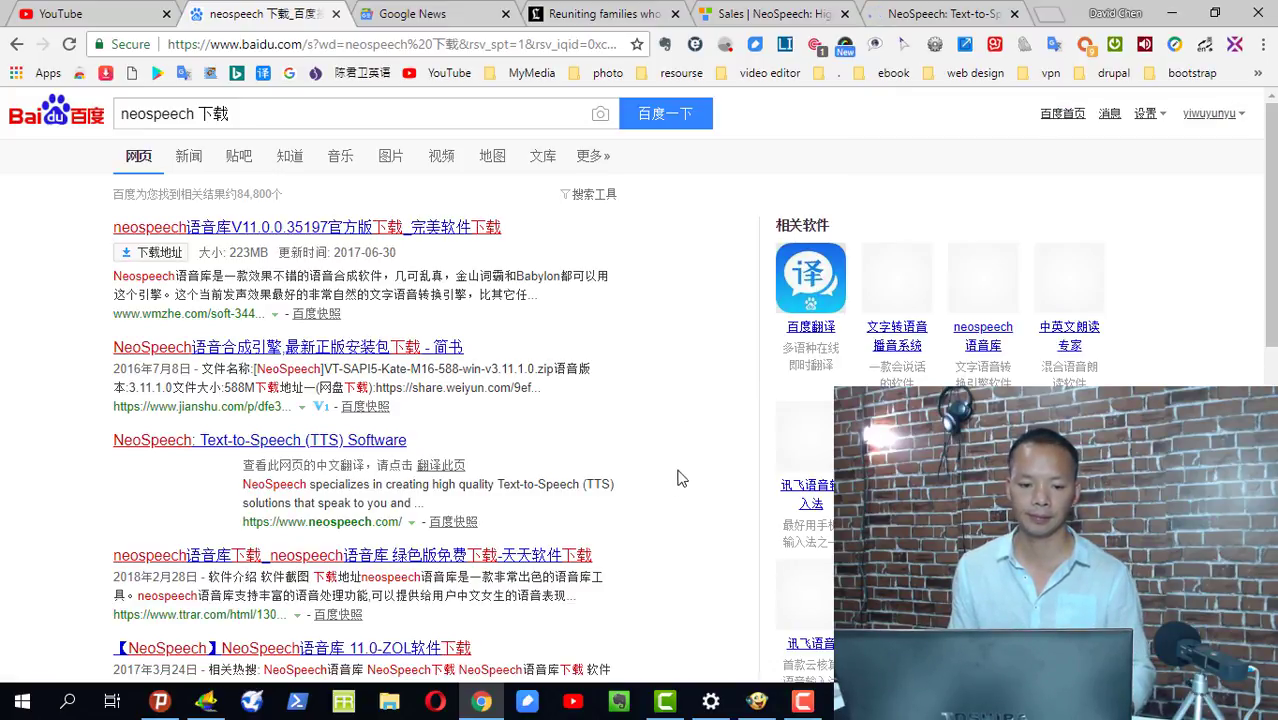
- Examine the first two pages of Baidu results for NeoSpeech voice library download sources
scroll(677, 478, "down", 3)
scroll(520, 470, "down", 1)
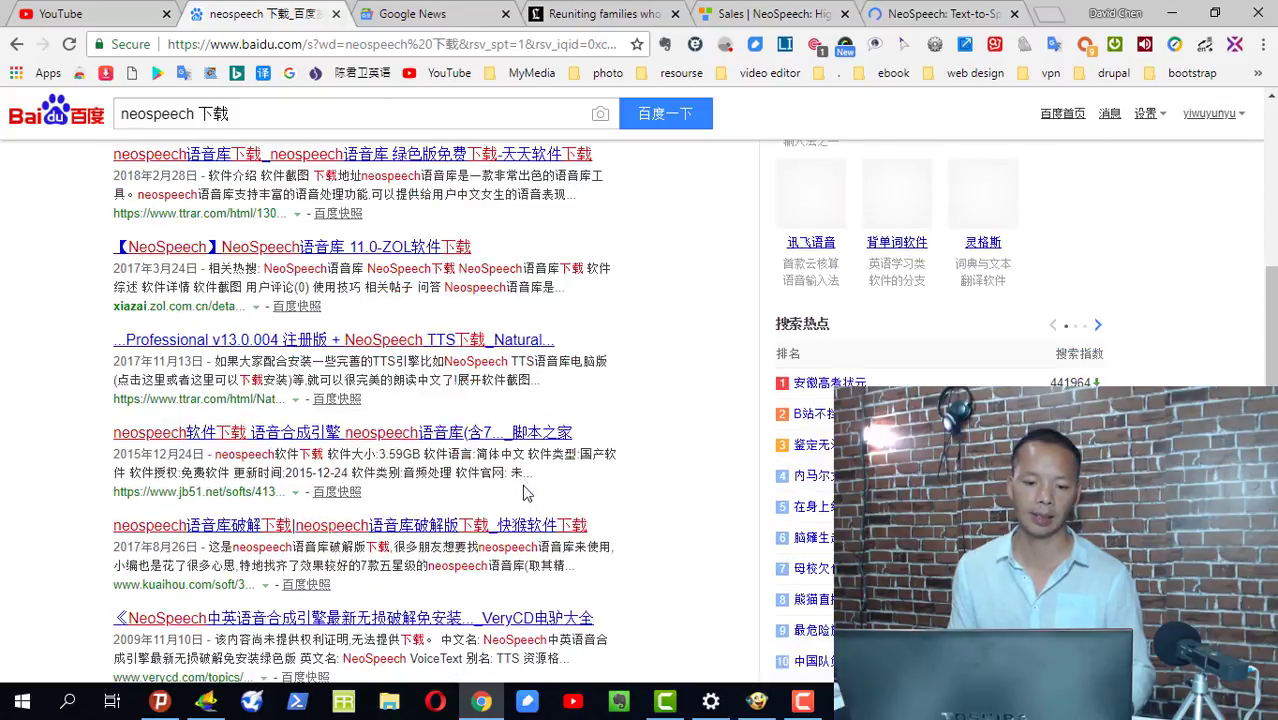
scroll(525, 492, "down", 2)
scroll(377, 470, "down", 2)
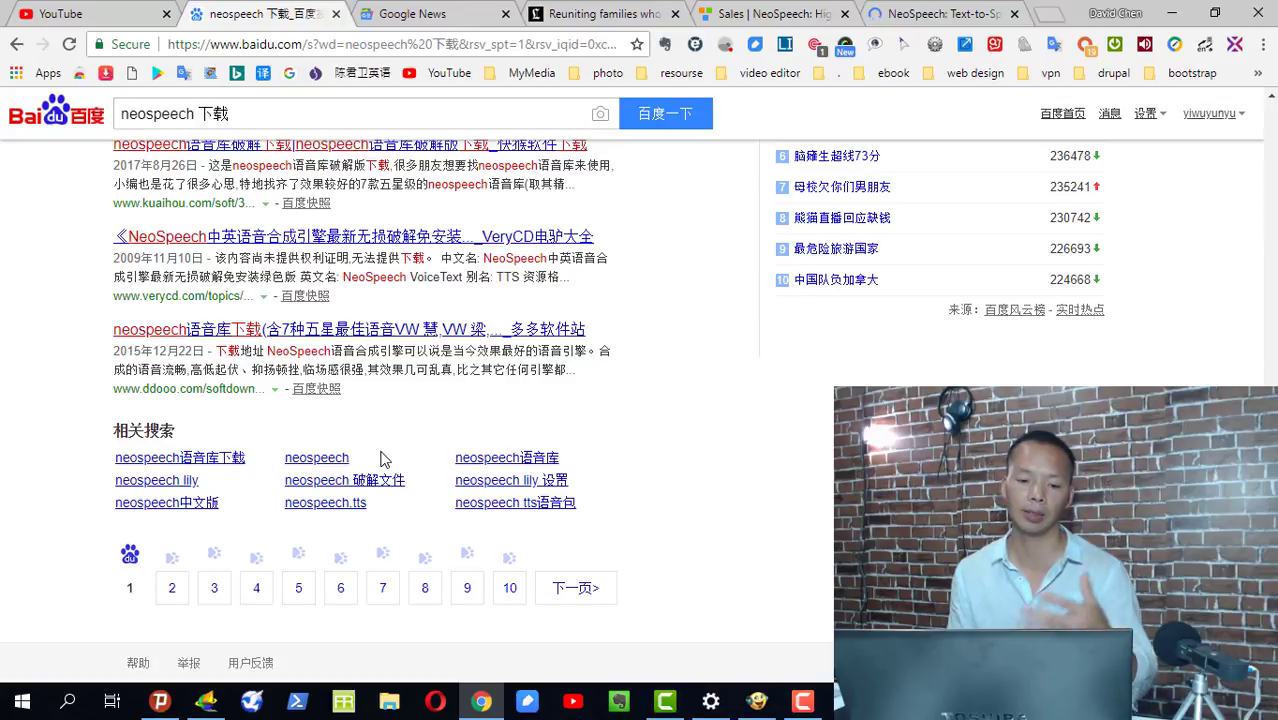
scroll(355, 298, "up", 3)
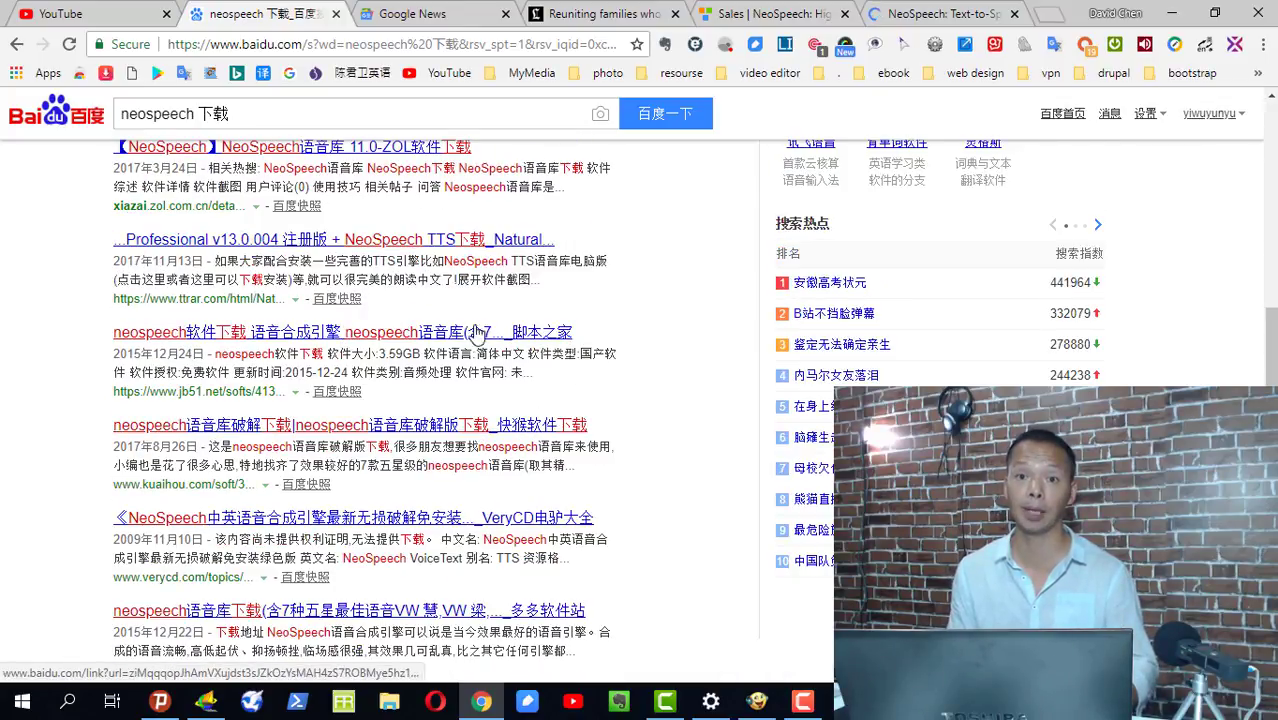
scroll(621, 505, "down", 1)
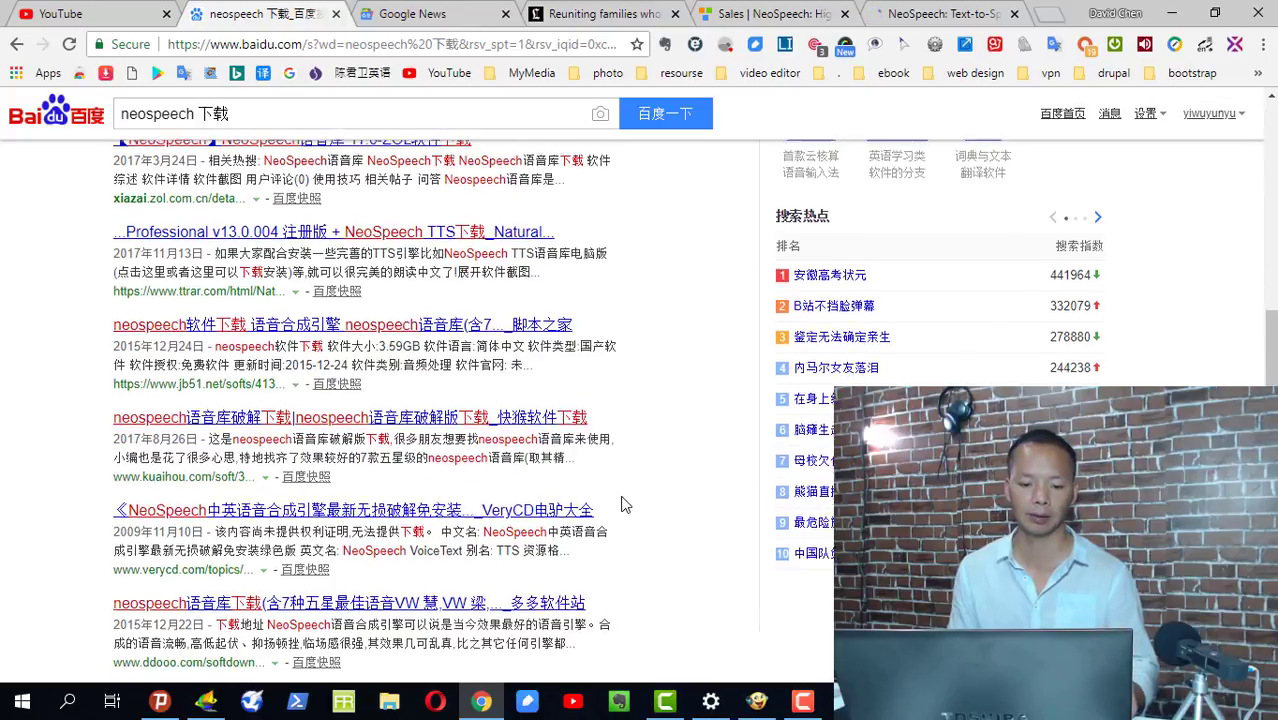
scroll(621, 505, "down", 3)
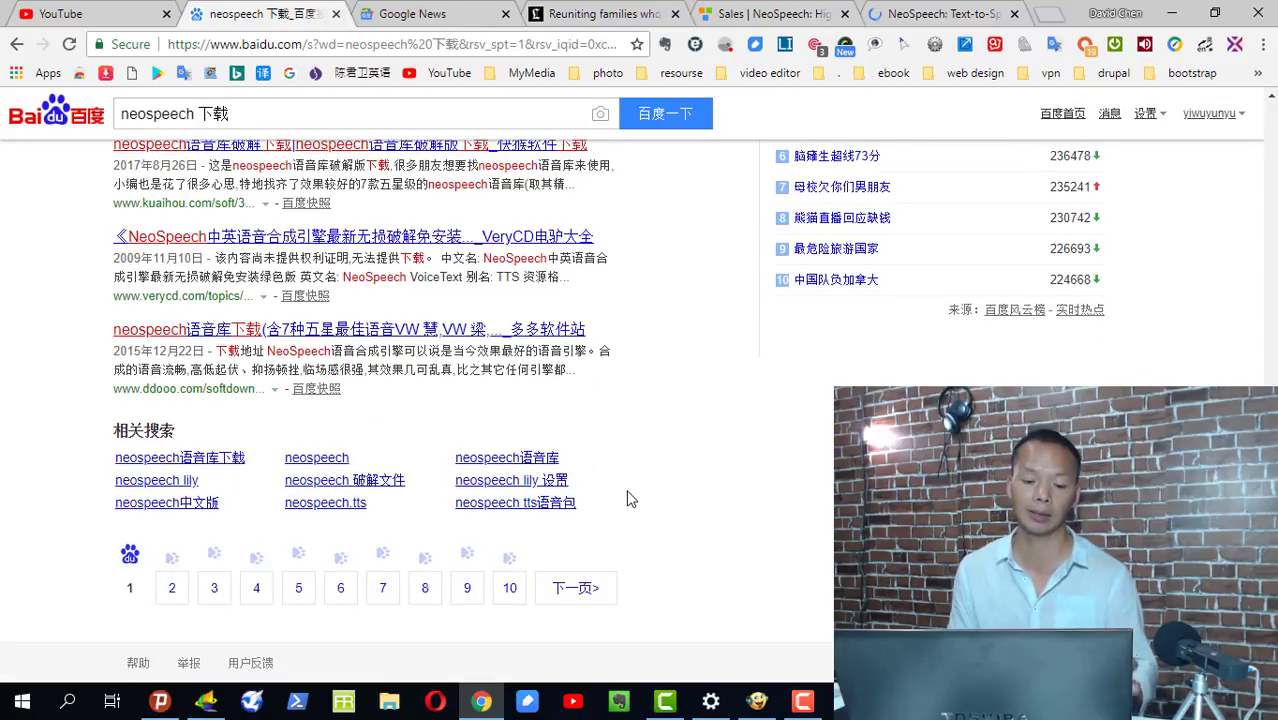
left_click(171, 588)
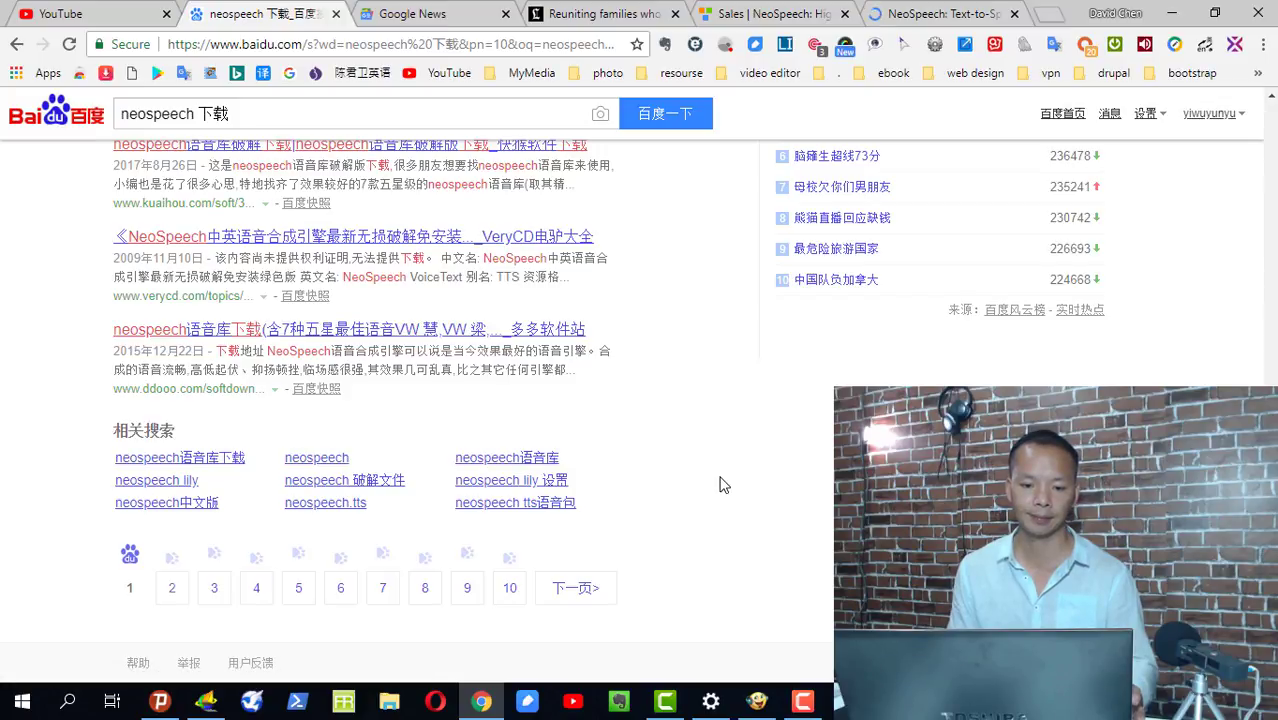
scroll(650, 497, "down", 4)
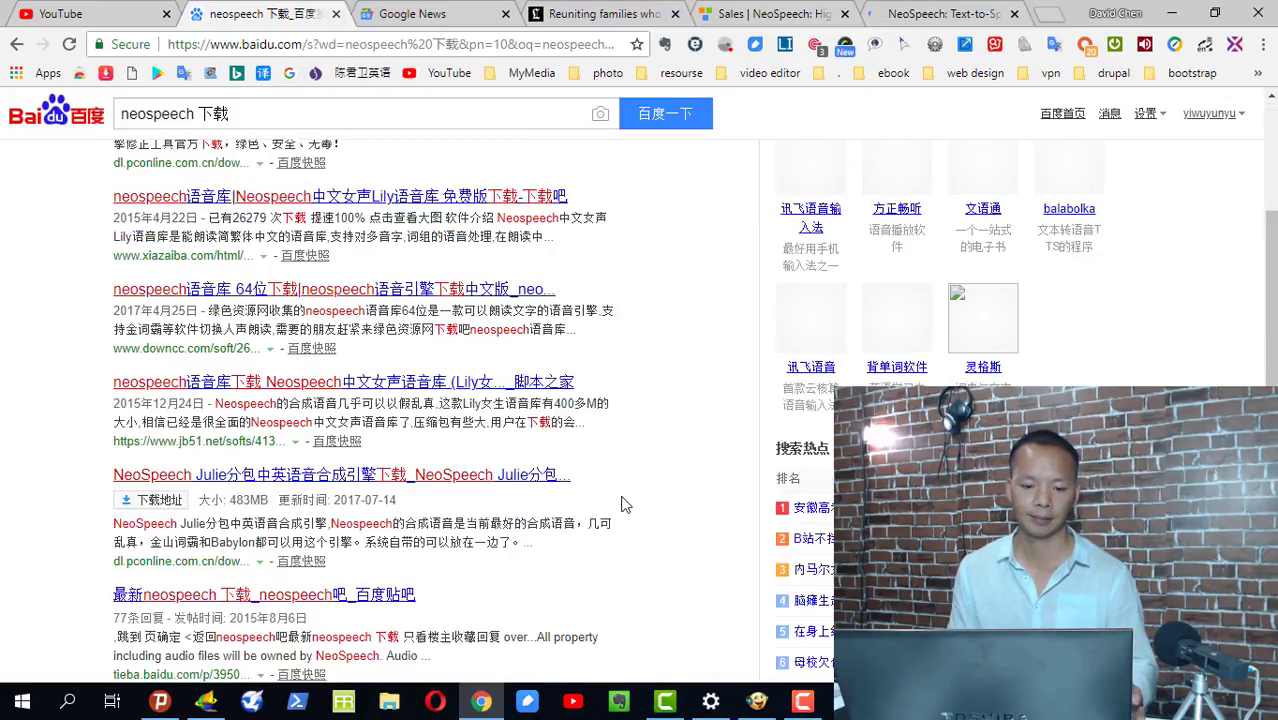
scroll(610, 494, "down", 3)
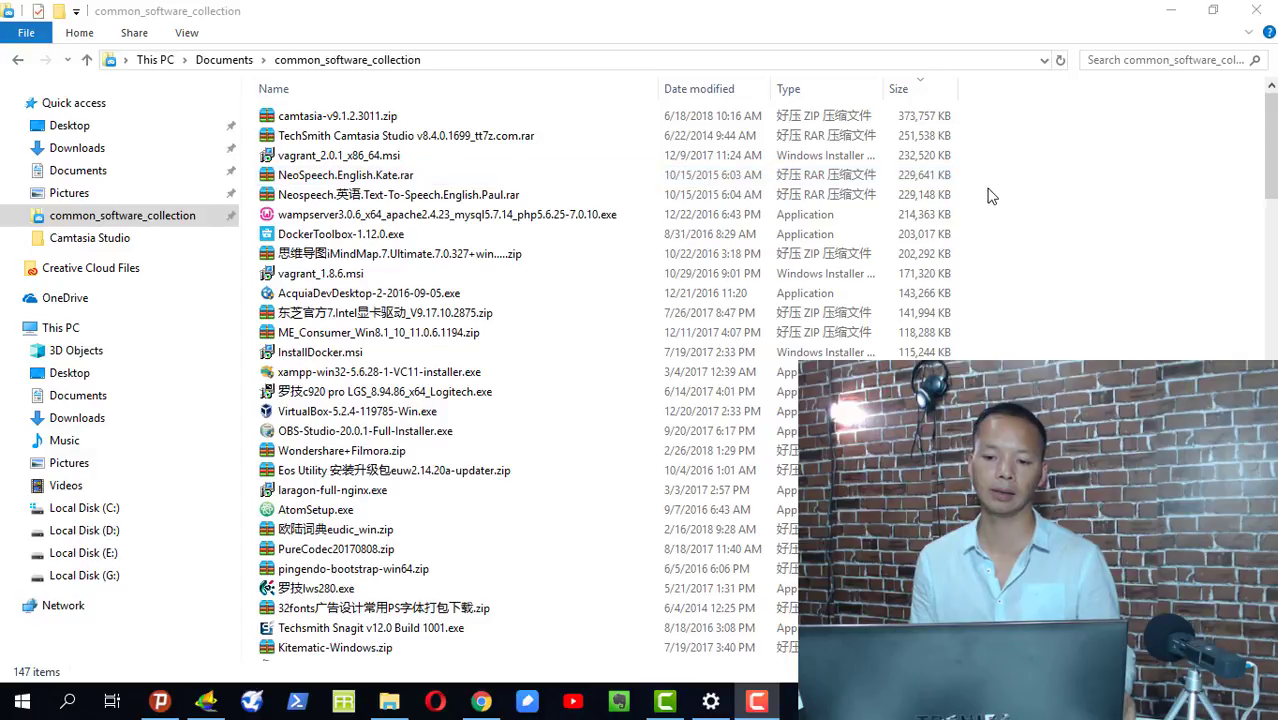
- Point out the NeoSpeech Kate and Paul archives in common_software_collection, open NeoSpeech.English.Kate.rar and run its Kate2-16c.exe installer
left_click_drag(995, 203, 886, 179)
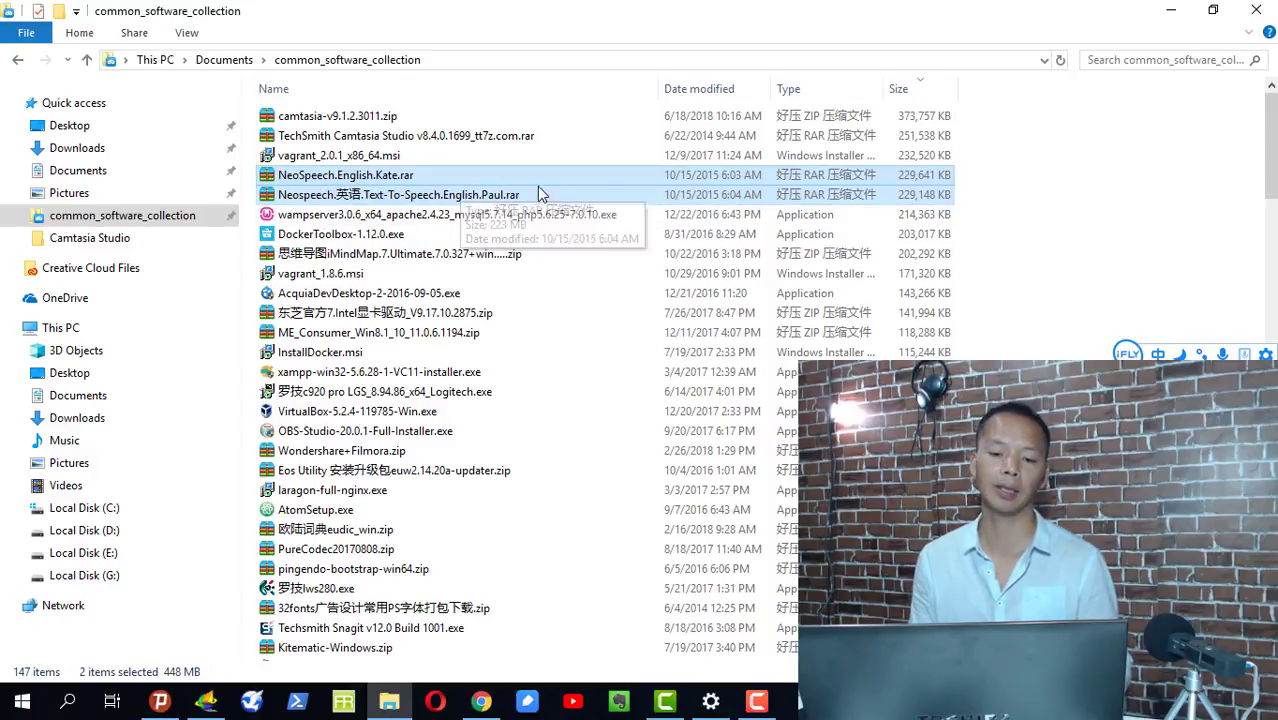
left_click(997, 184)
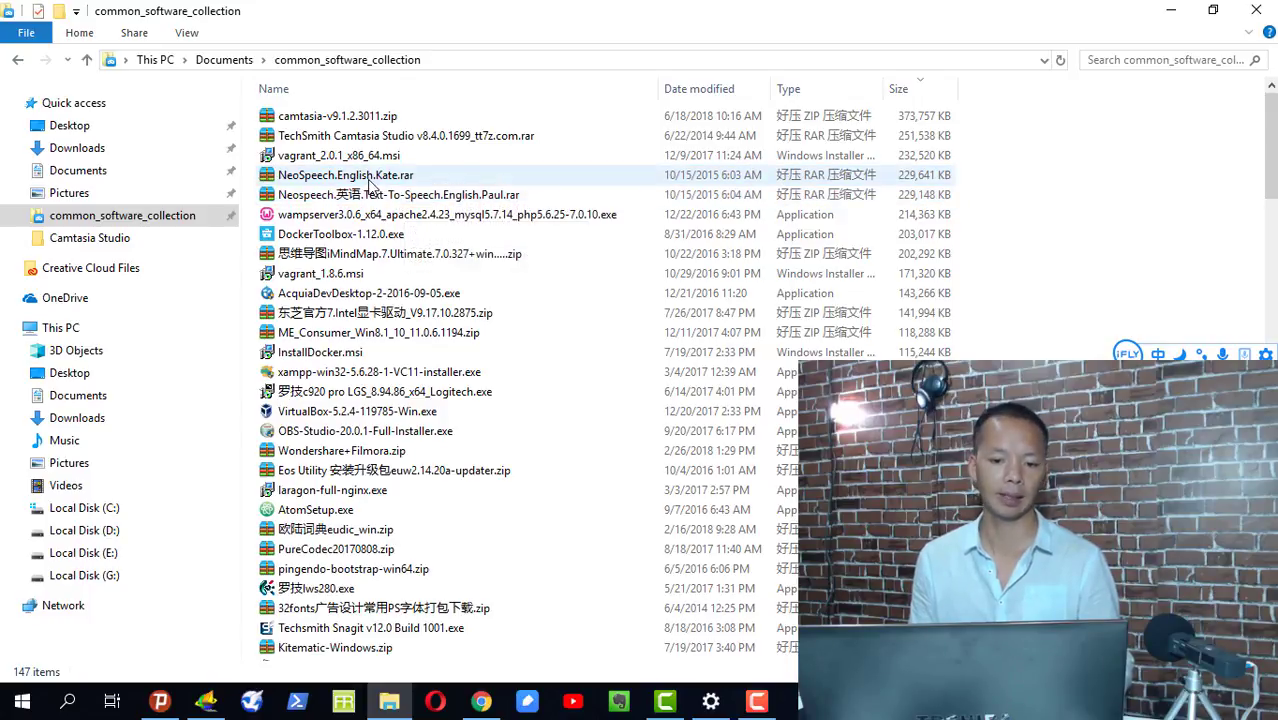
left_click(370, 180)
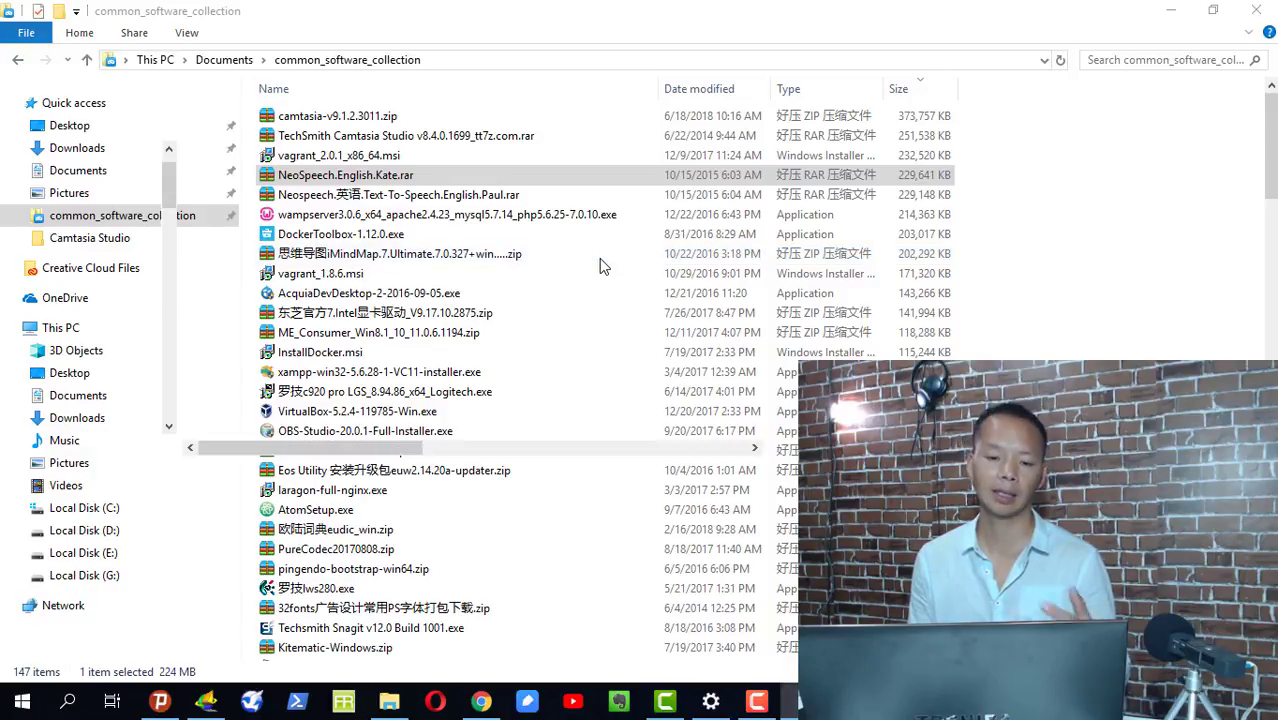
double_click(240, 170)
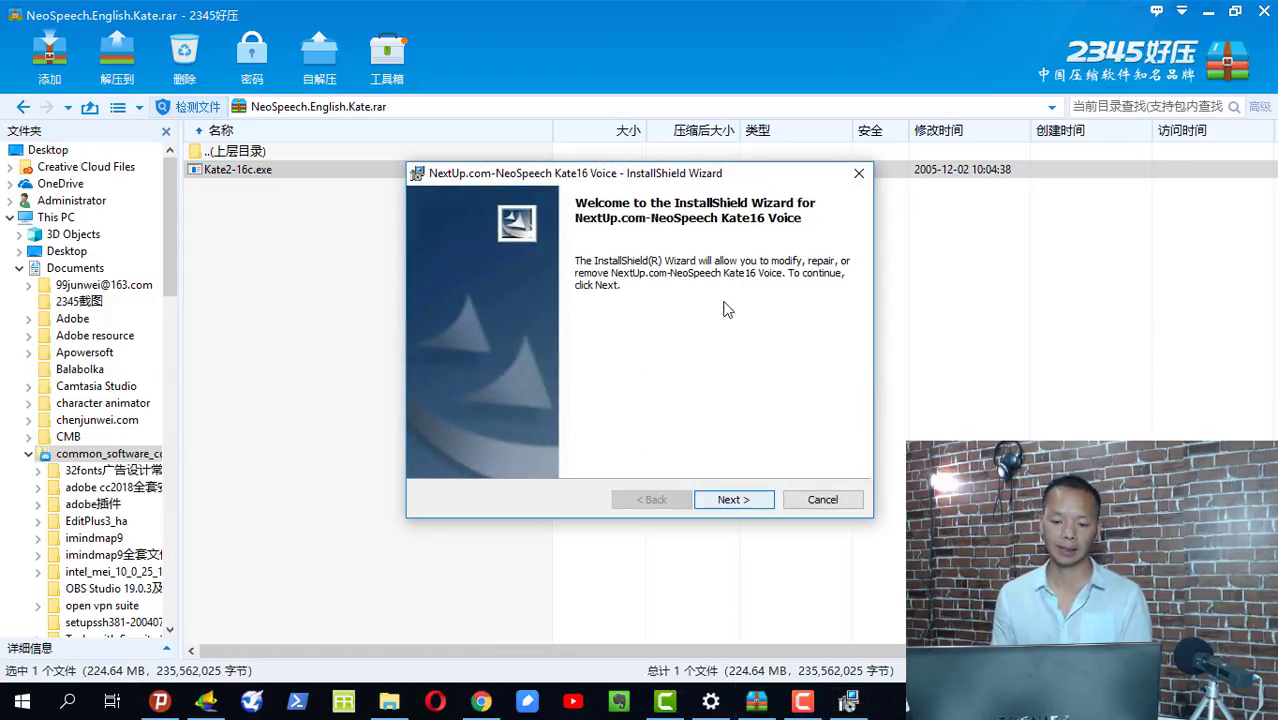
- View the Kate16 Voice installer's Program Maintenance options, cancel the installation and close the wizard
left_click(732, 500)
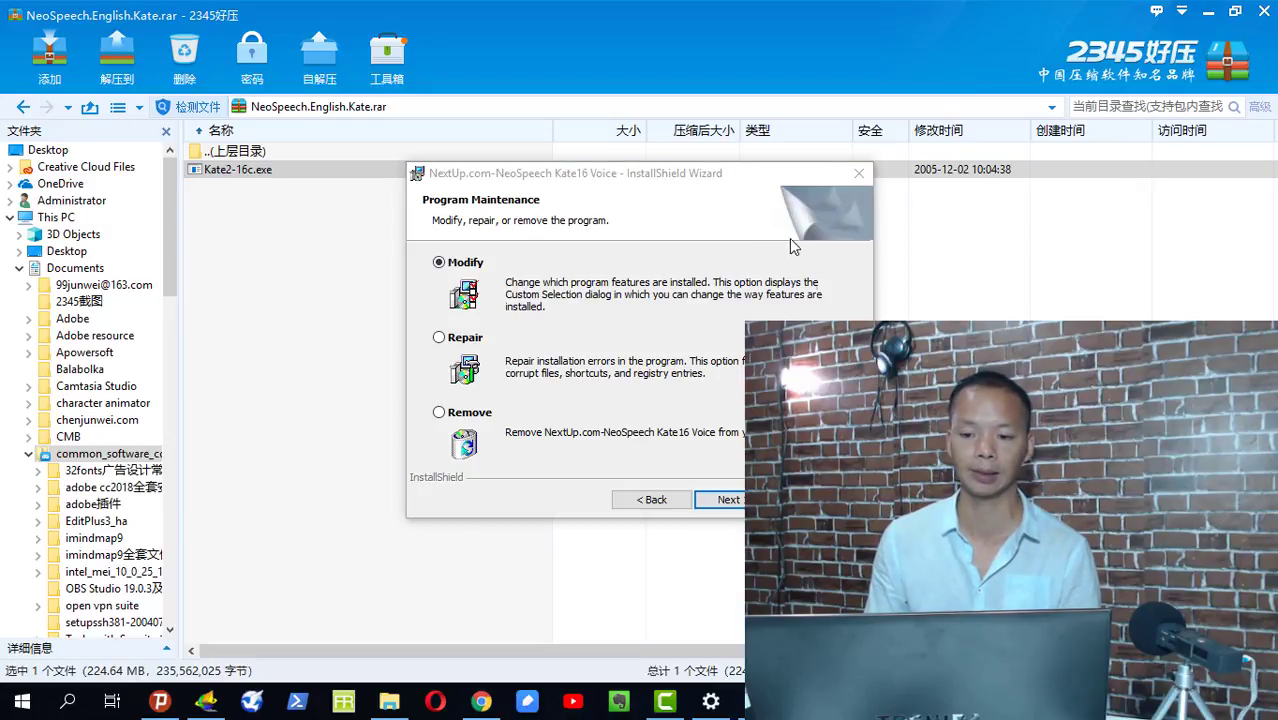
left_click(858, 173)
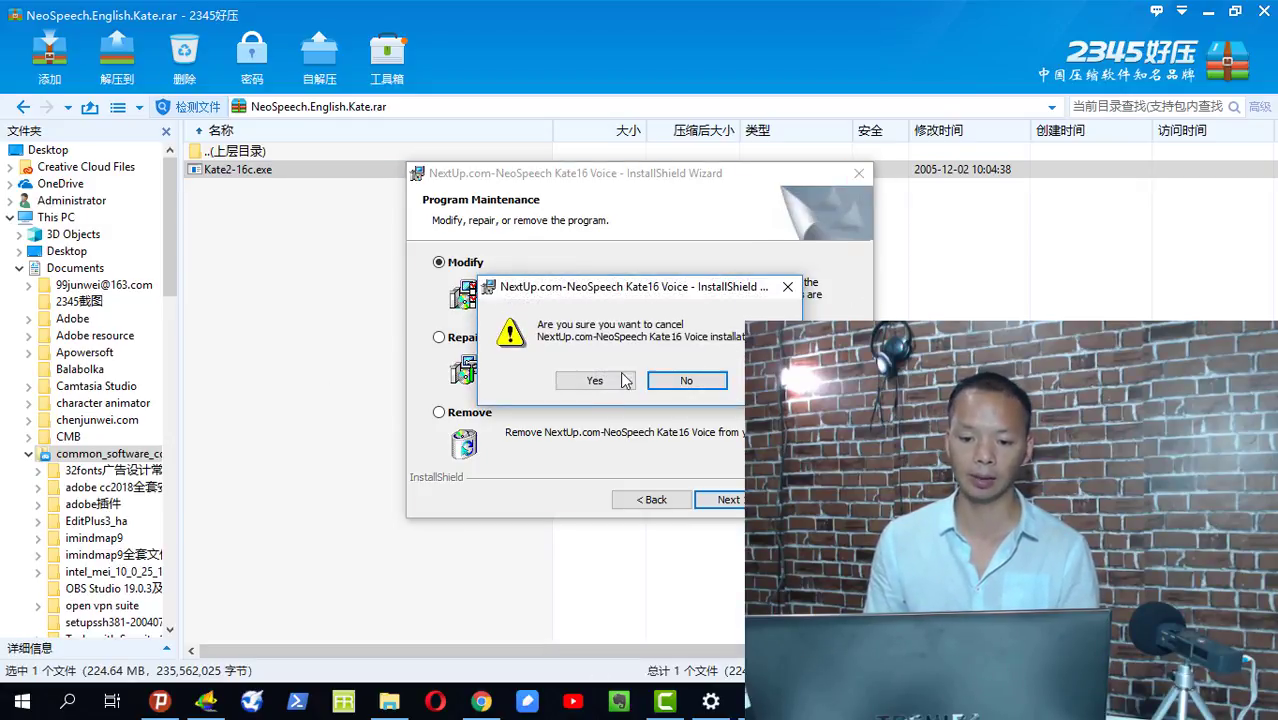
left_click(610, 380)
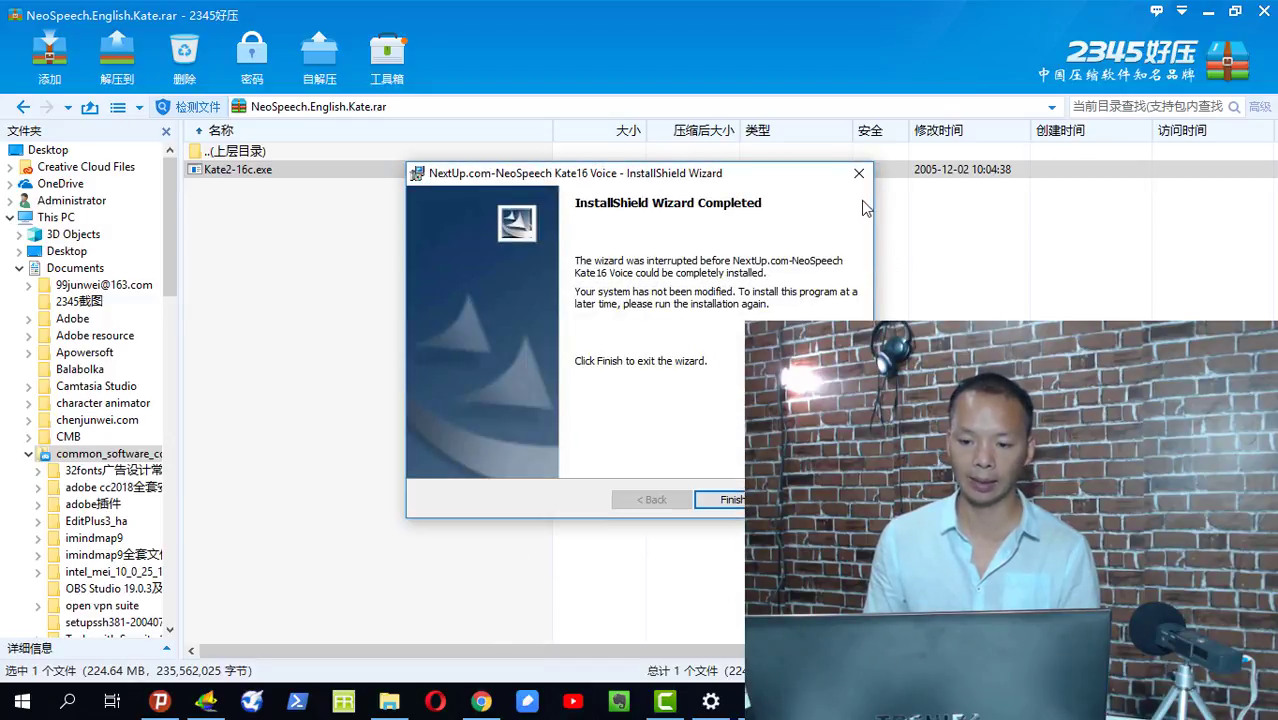
left_click(859, 174)
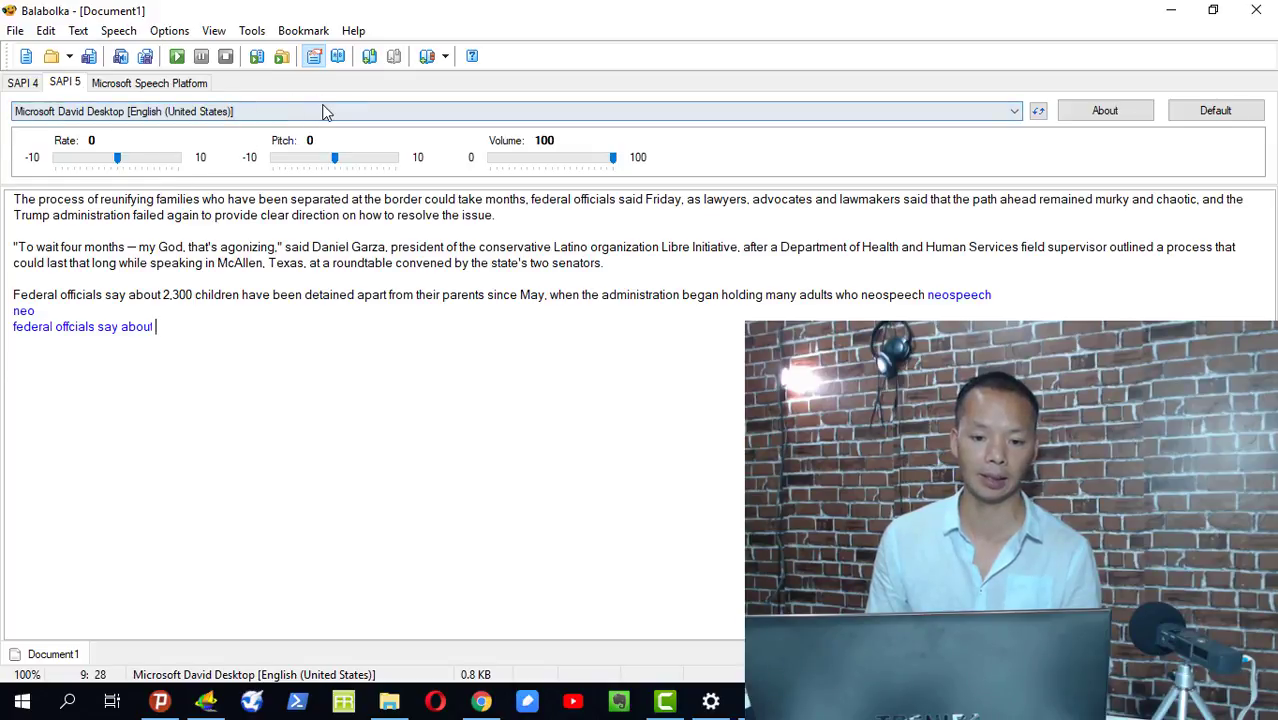
- View the list of available SAPI 5 voices in Balabolka and close it without choosing another voice
left_click(323, 111)
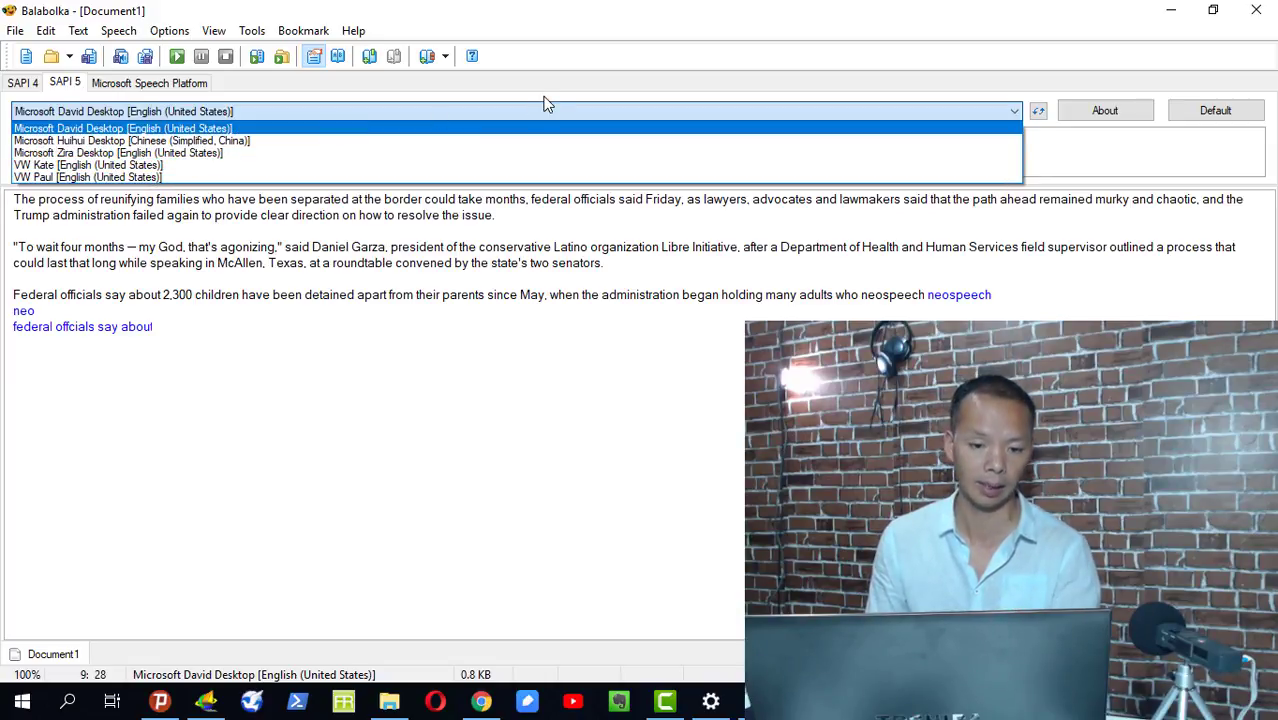
left_click(816, 22)
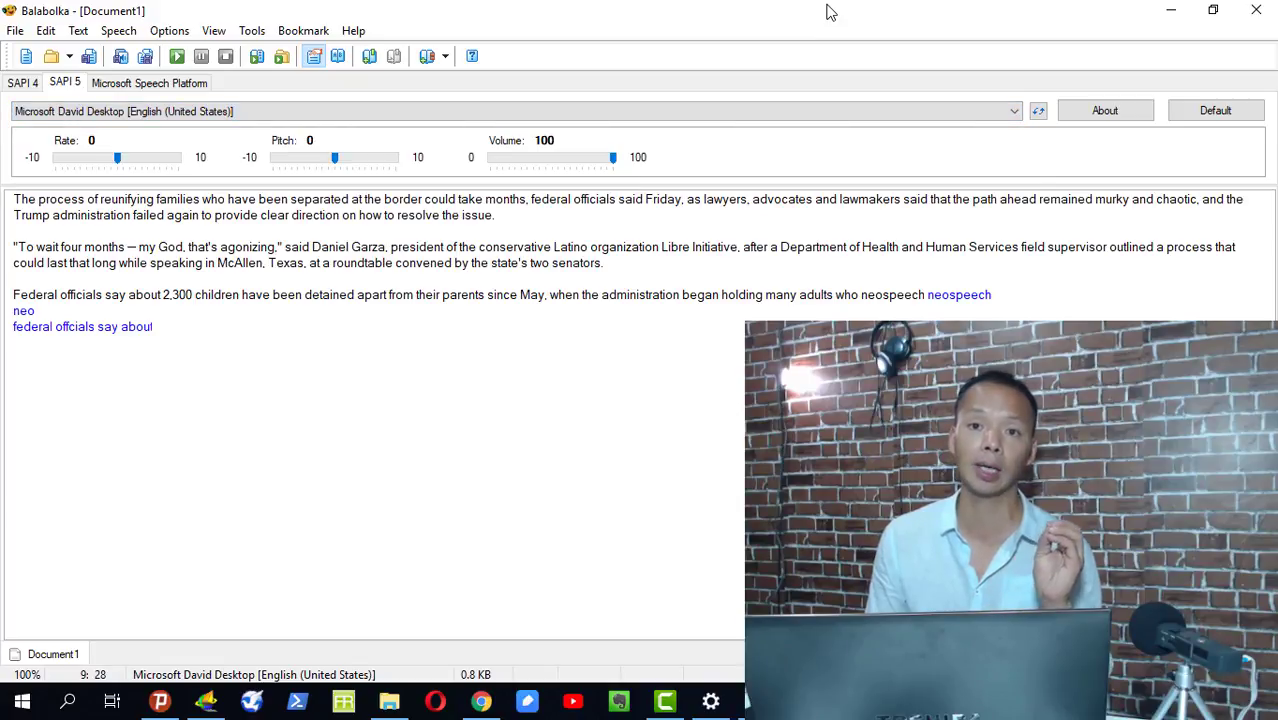